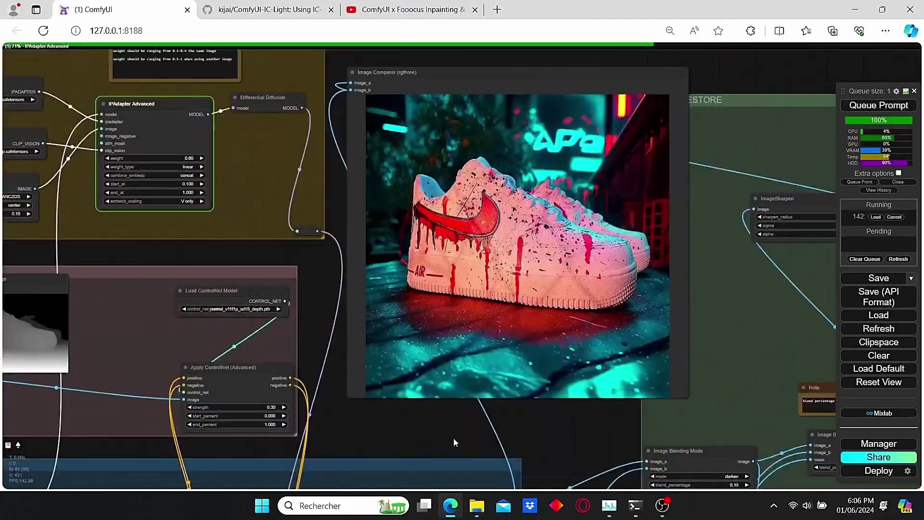
Center the sneaker comparison and edit the positive prompt to read 'day light'
{"action": "left_click_drag", "start_coordinate": [454, 438], "coordinate": [558, 356]}
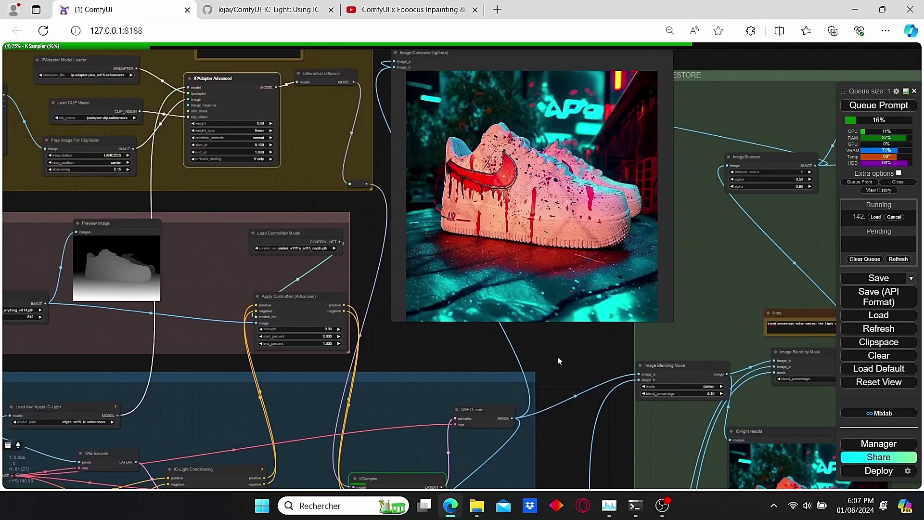
{"action": "scroll", "coordinate": [558, 356], "scroll_direction": "up", "scroll_amount": 1}
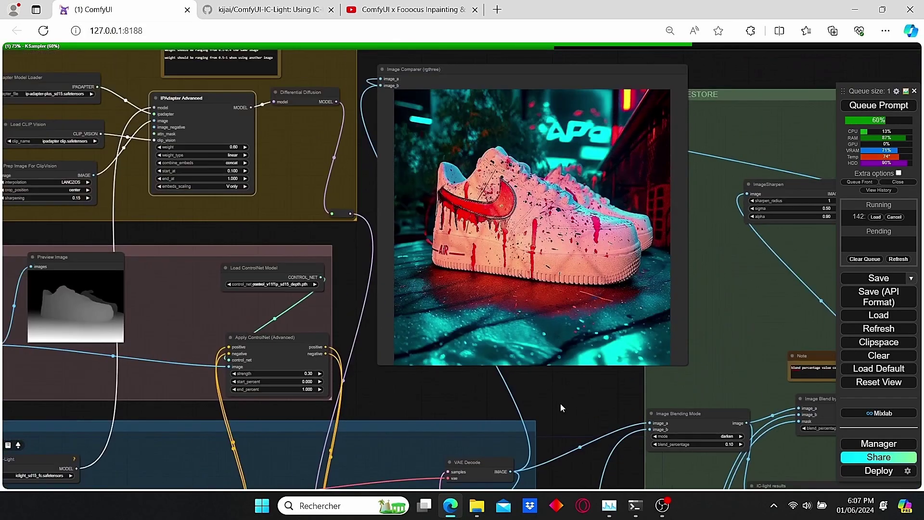
{"action": "left_click_drag", "start_coordinate": [561, 397], "coordinate": [556, 409]}
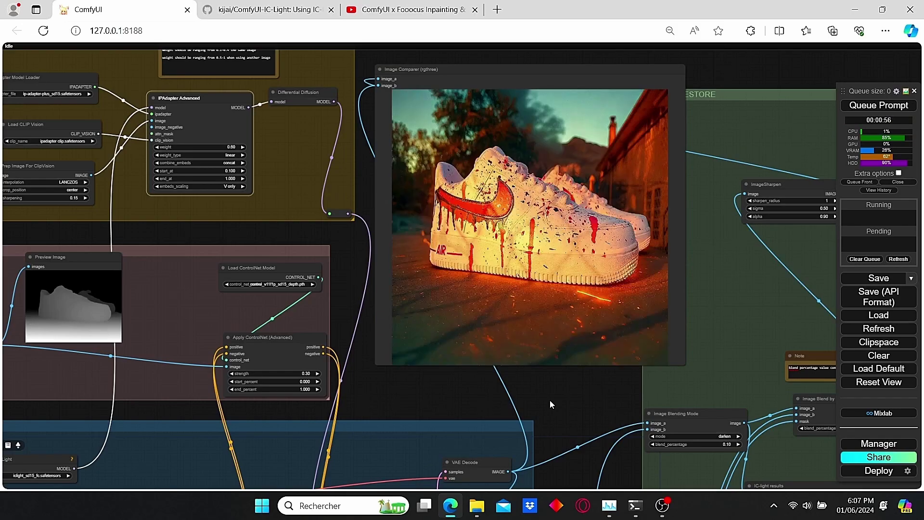
{"action": "scroll", "coordinate": [589, 400], "scroll_direction": "down", "scroll_amount": 1}
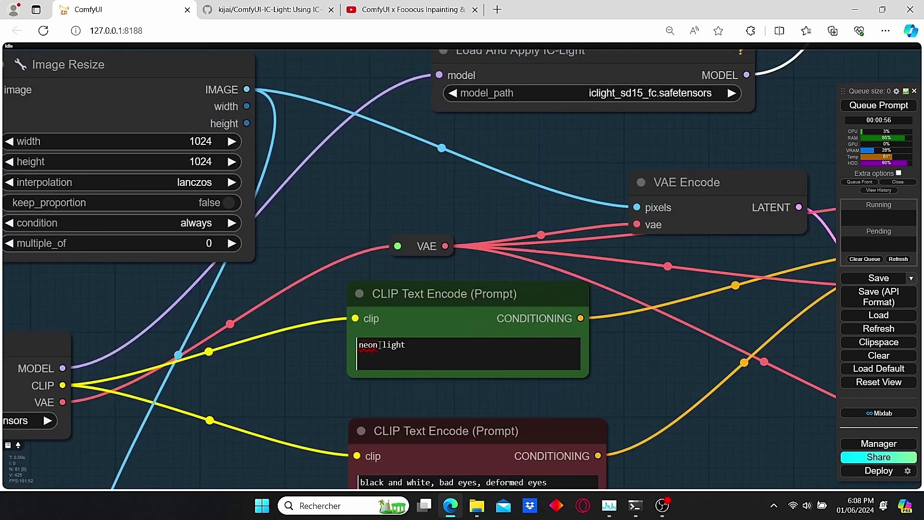
{"action": "double_click", "coordinate": [380, 345]}
{"action": "type", "text": "day"}
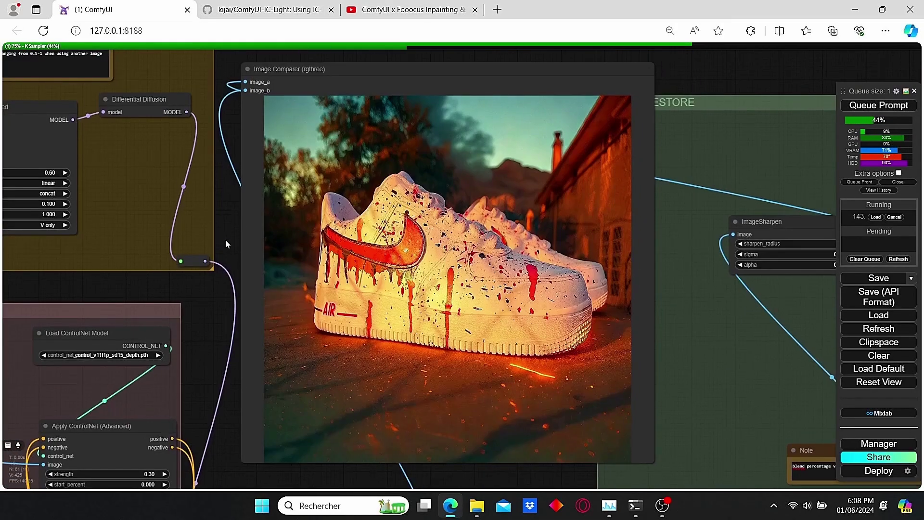
{"action": "scroll", "coordinate": [232, 265], "scroll_direction": "down", "scroll_amount": 2}
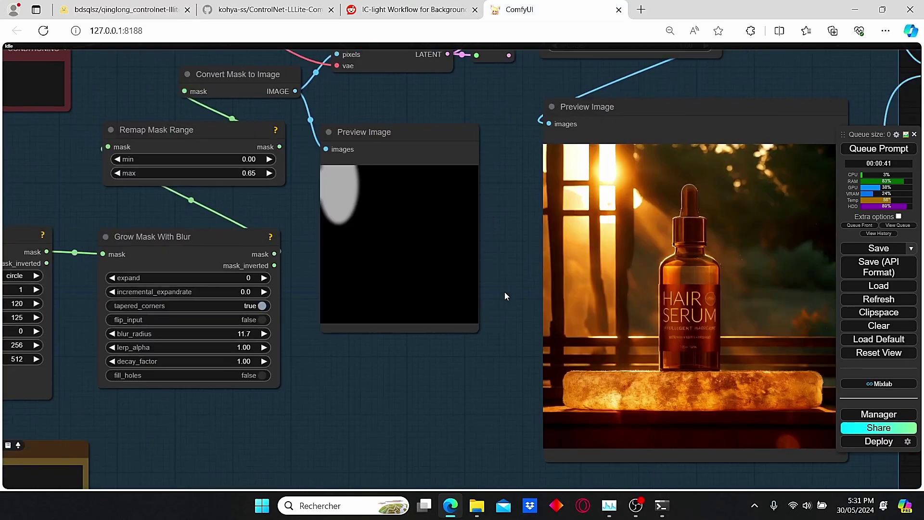
{"action": "left_click_drag", "start_coordinate": [504, 291], "coordinate": [325, 284]}
{"action": "scroll", "coordinate": [209, 335], "scroll_direction": "down", "scroll_amount": 4}
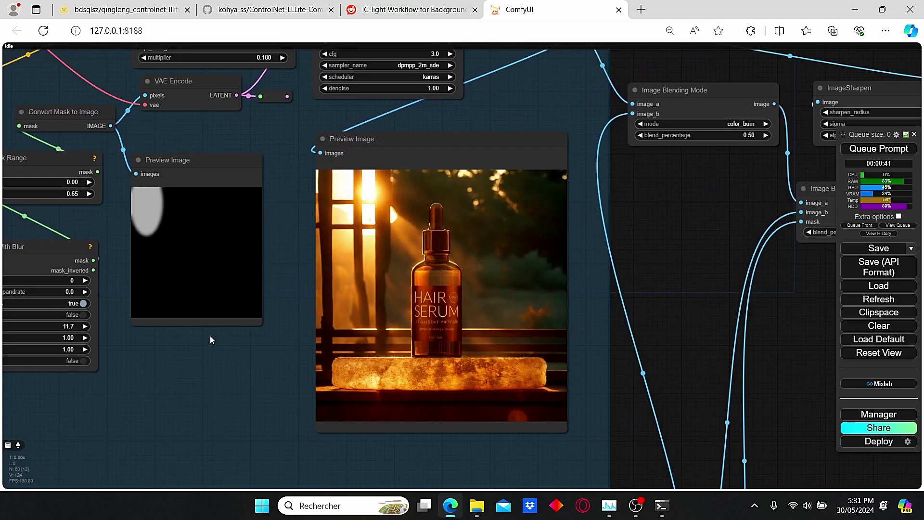
{"action": "left_click_drag", "start_coordinate": [219, 336], "coordinate": [682, 337]}
{"action": "left_click_drag", "start_coordinate": [454, 340], "coordinate": [337, 330]}
{"action": "left_click_drag", "start_coordinate": [621, 332], "coordinate": [156, 290]}
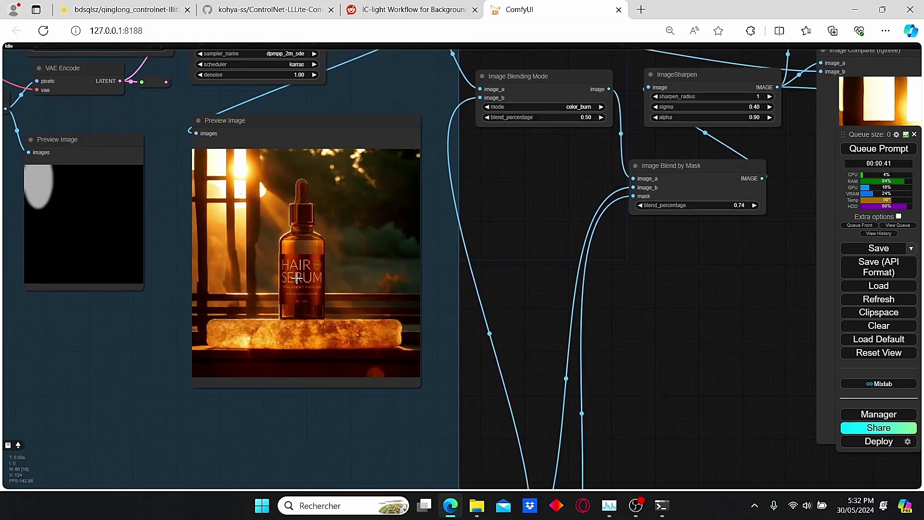
{"action": "scroll", "coordinate": [260, 288], "scroll_direction": "up", "scroll_amount": 9}
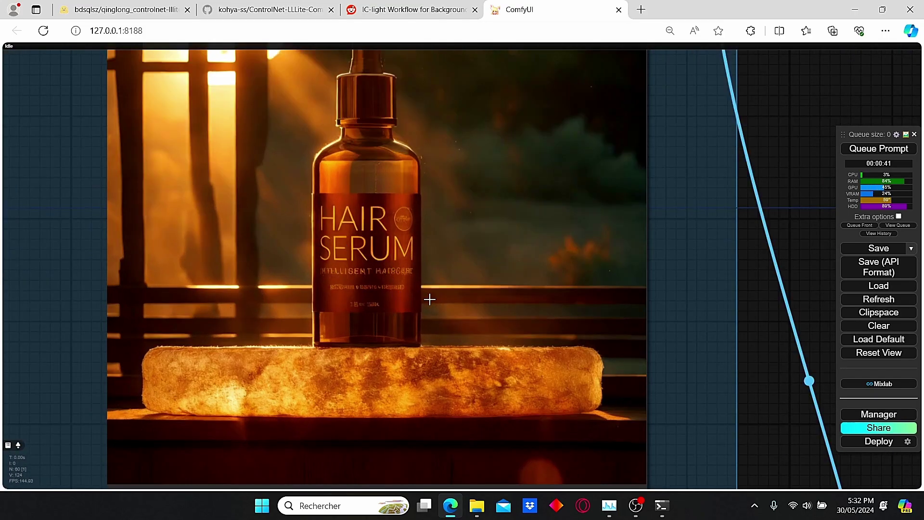
{"action": "scroll", "coordinate": [561, 276], "scroll_direction": "down", "scroll_amount": 8}
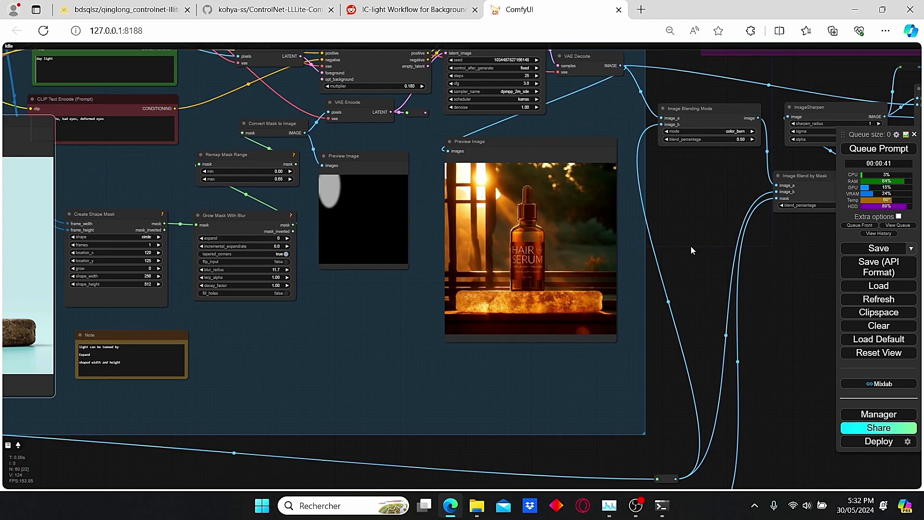
{"action": "left_click_drag", "start_coordinate": [691, 247], "coordinate": [551, 307]}
{"action": "scroll", "coordinate": [631, 382], "scroll_direction": "down", "scroll_amount": 3}
{"action": "scroll", "coordinate": [631, 377], "scroll_direction": "down", "scroll_amount": 1}
{"action": "scroll", "coordinate": [553, 309], "scroll_direction": "up", "scroll_amount": 2}
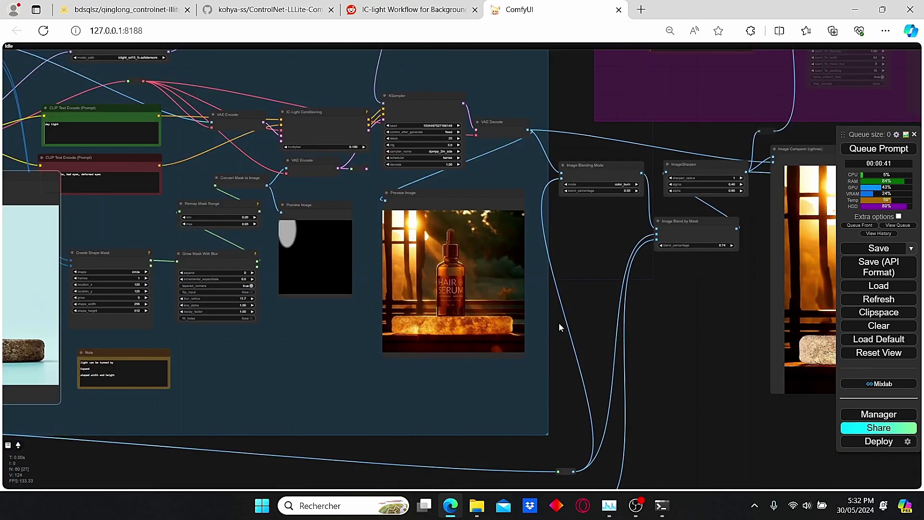
{"action": "left_click_drag", "start_coordinate": [693, 334], "coordinate": [280, 353]}
{"action": "scroll", "coordinate": [280, 353], "scroll_direction": "up", "scroll_amount": 4}
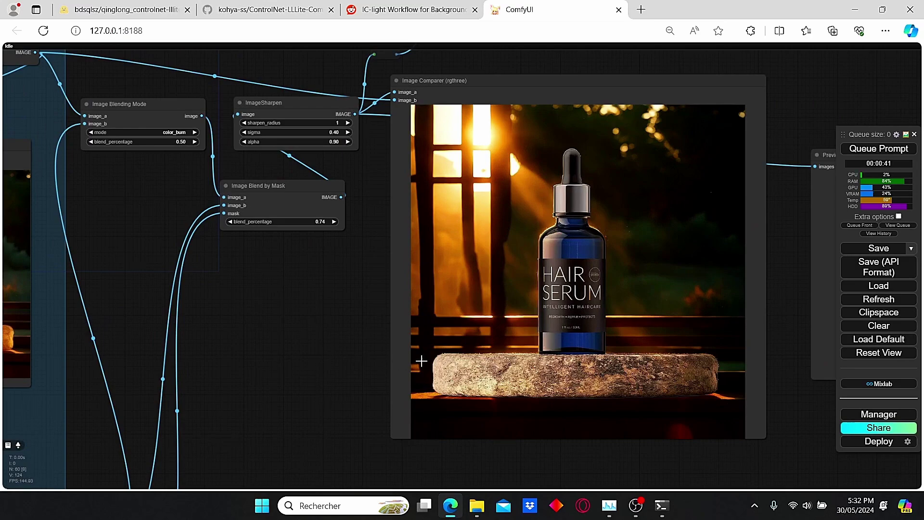
{"action": "scroll", "coordinate": [342, 373], "scroll_direction": "up", "scroll_amount": 3}
{"action": "left_click_drag", "start_coordinate": [345, 375], "coordinate": [133, 363]}
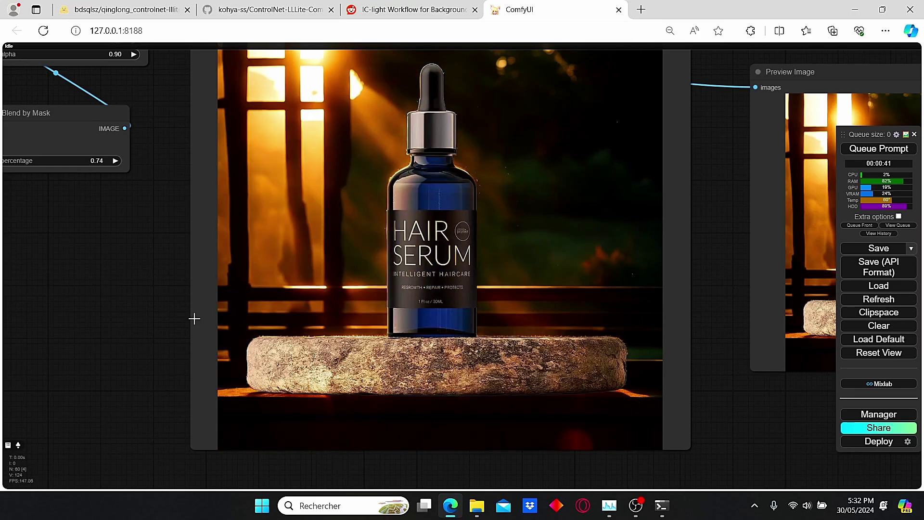
{"action": "scroll", "coordinate": [194, 318], "scroll_direction": "down", "scroll_amount": 2}
{"action": "scroll", "coordinate": [194, 318], "scroll_direction": "up", "scroll_amount": 5}
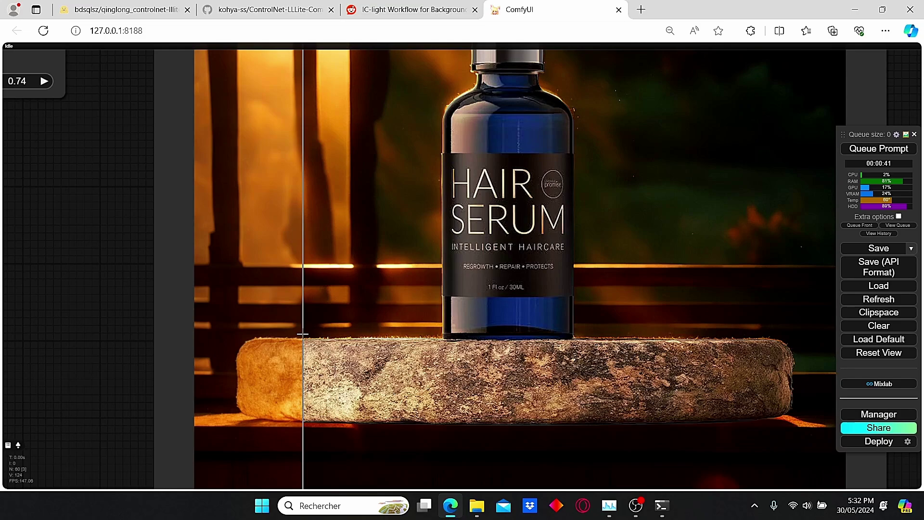
{"action": "scroll", "coordinate": [303, 334], "scroll_direction": "down", "scroll_amount": 5}
{"action": "left_click_drag", "start_coordinate": [184, 374], "coordinate": [268, 383]}
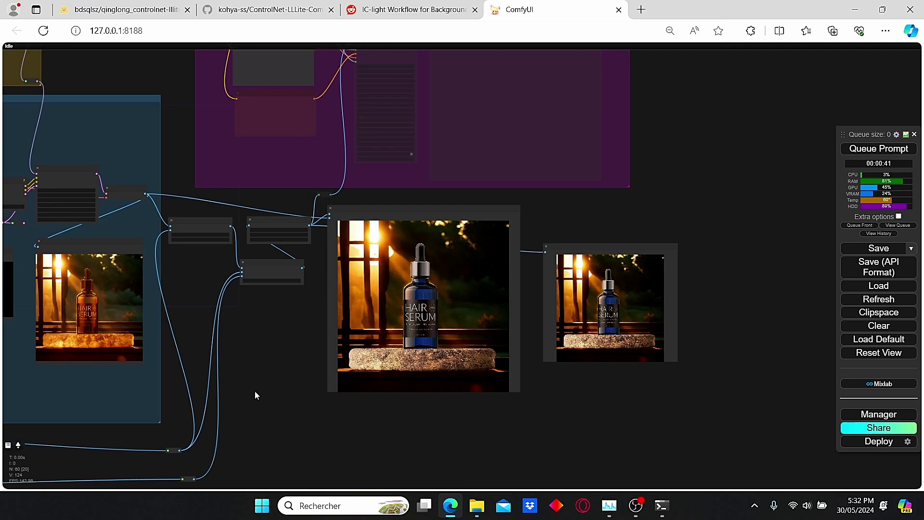
{"action": "scroll", "coordinate": [255, 391], "scroll_direction": "up", "scroll_amount": 2}
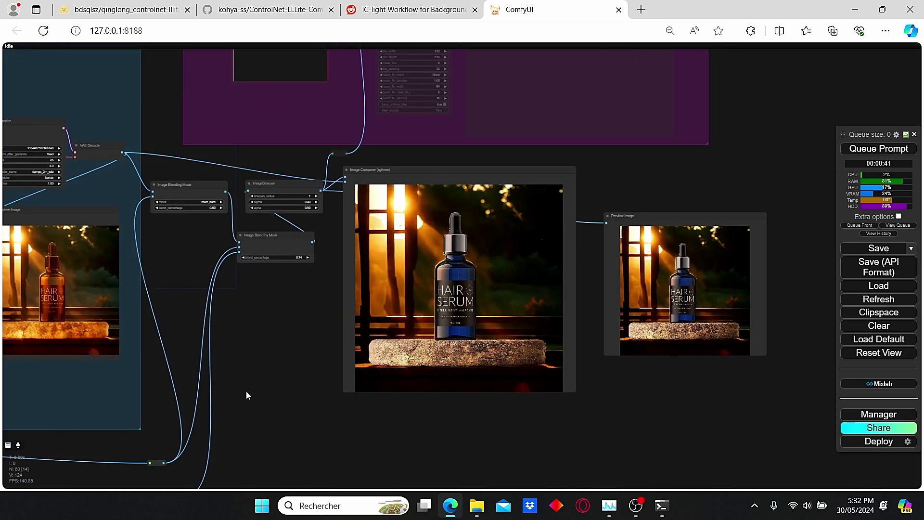
{"action": "scroll", "coordinate": [246, 391], "scroll_direction": "up", "scroll_amount": 3}
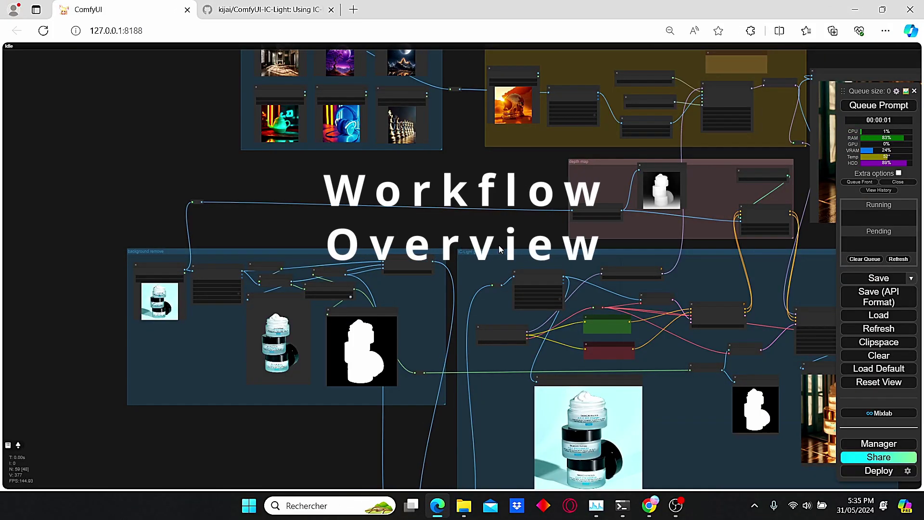
{"action": "scroll", "coordinate": [513, 248], "scroll_direction": "up", "scroll_amount": 3}
{"action": "scroll", "coordinate": [318, 253], "scroll_direction": "down", "scroll_amount": 2}
{"action": "scroll", "coordinate": [370, 254], "scroll_direction": "up", "scroll_amount": 2}
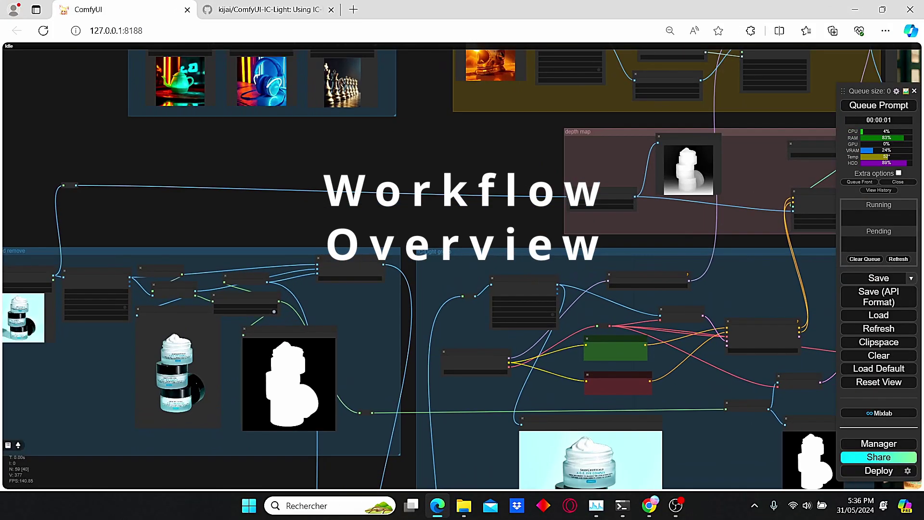
{"action": "left_click_drag", "start_coordinate": [523, 234], "coordinate": [371, 205]}
{"action": "scroll", "coordinate": [364, 205], "scroll_direction": "down", "scroll_amount": 3}
{"action": "left_click_drag", "start_coordinate": [59, 218], "coordinate": [233, 226]}
{"action": "scroll", "coordinate": [233, 226], "scroll_direction": "up", "scroll_amount": 3}
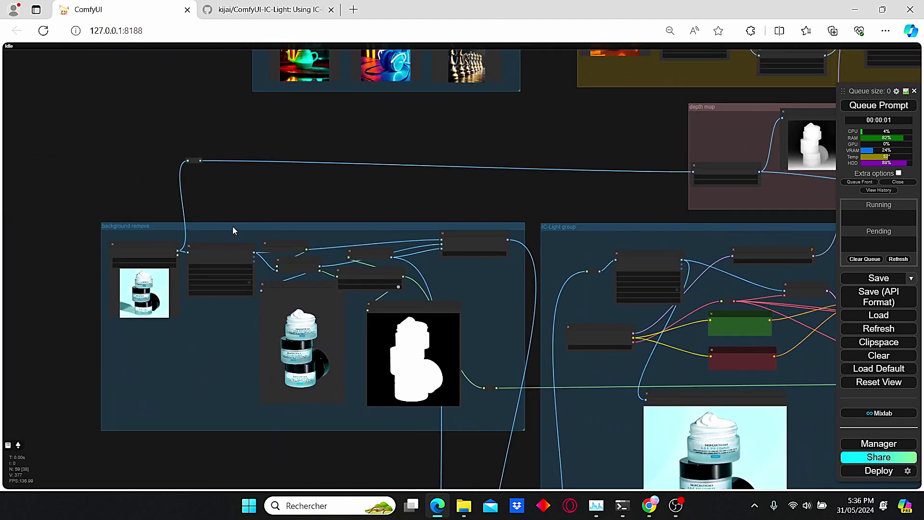
{"action": "scroll", "coordinate": [74, 239], "scroll_direction": "up", "scroll_amount": 3}
{"action": "left_click_drag", "start_coordinate": [745, 220], "coordinate": [313, 187]}
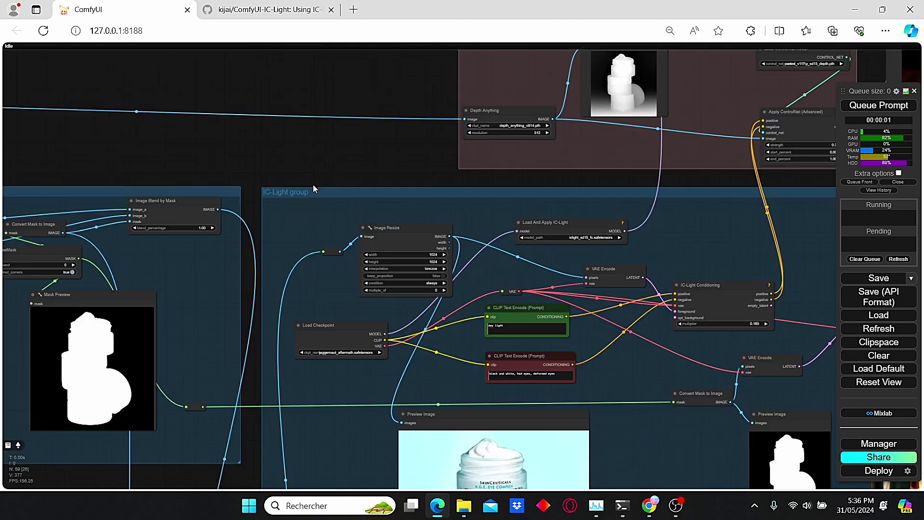
{"action": "scroll", "coordinate": [412, 198], "scroll_direction": "down", "scroll_amount": 2}
{"action": "left_click_drag", "start_coordinate": [469, 173], "coordinate": [349, 268]}
{"action": "scroll", "coordinate": [349, 267], "scroll_direction": "up", "scroll_amount": 2}
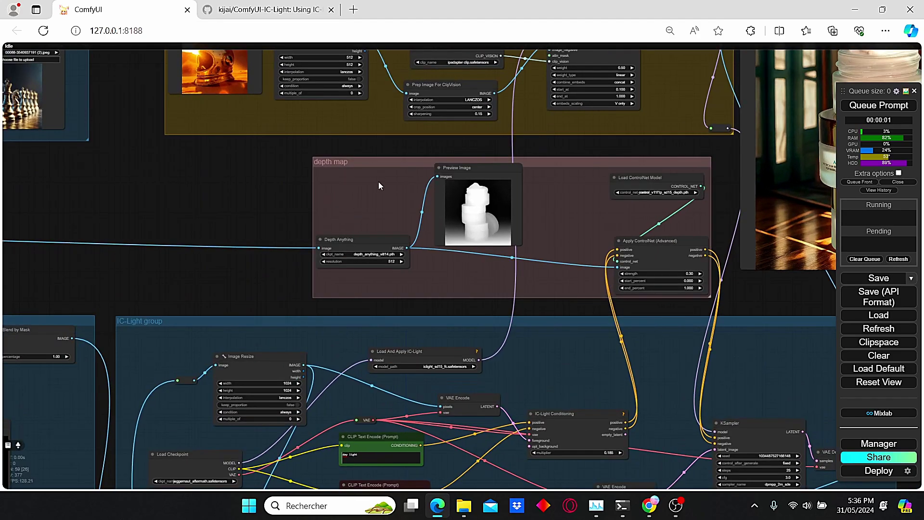
{"action": "left_click_drag", "start_coordinate": [399, 179], "coordinate": [356, 198]}
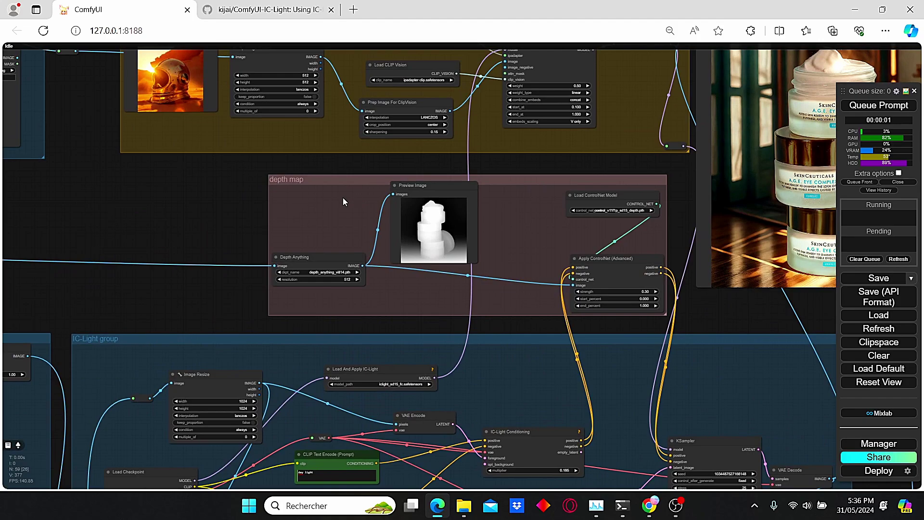
{"action": "left_click_drag", "start_coordinate": [235, 138], "coordinate": [272, 306]}
{"action": "left_click_drag", "start_coordinate": [731, 361], "coordinate": [176, 273]}
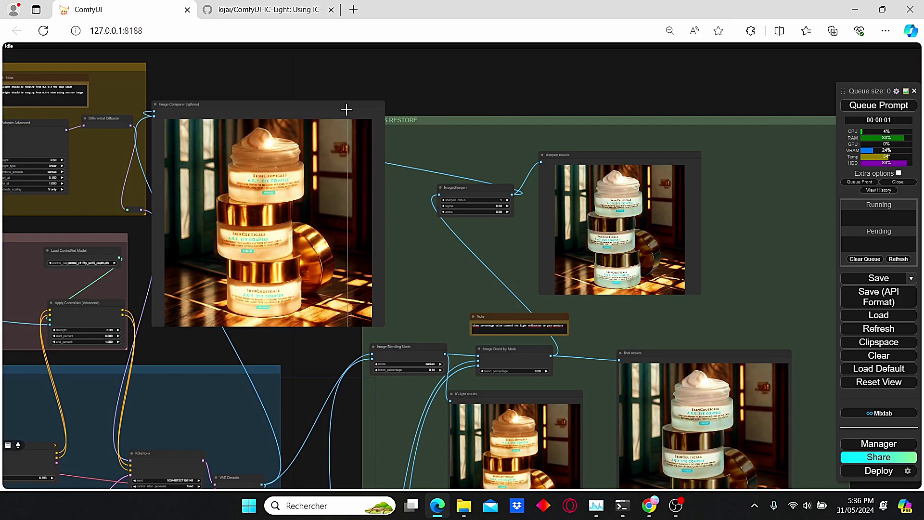
{"action": "left_click_drag", "start_coordinate": [618, 182], "coordinate": [493, 183]}
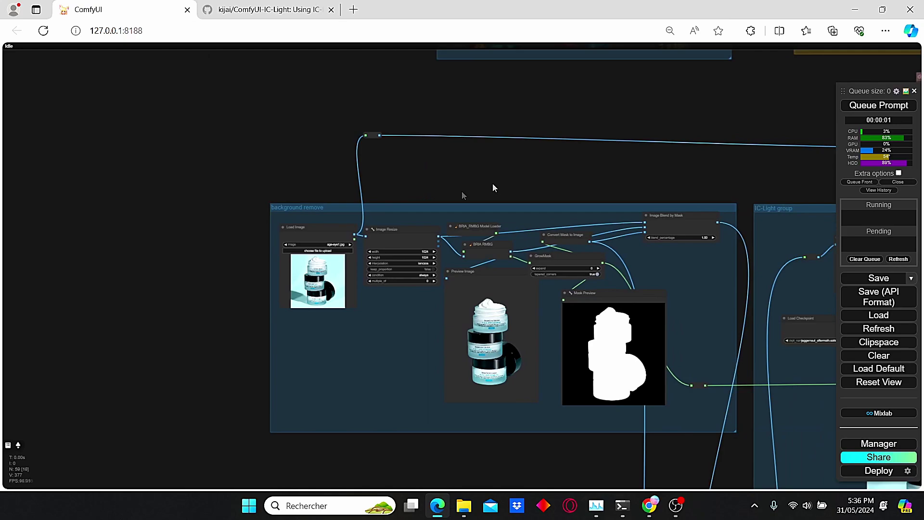
{"action": "scroll", "coordinate": [492, 182], "scroll_direction": "up", "scroll_amount": 2}
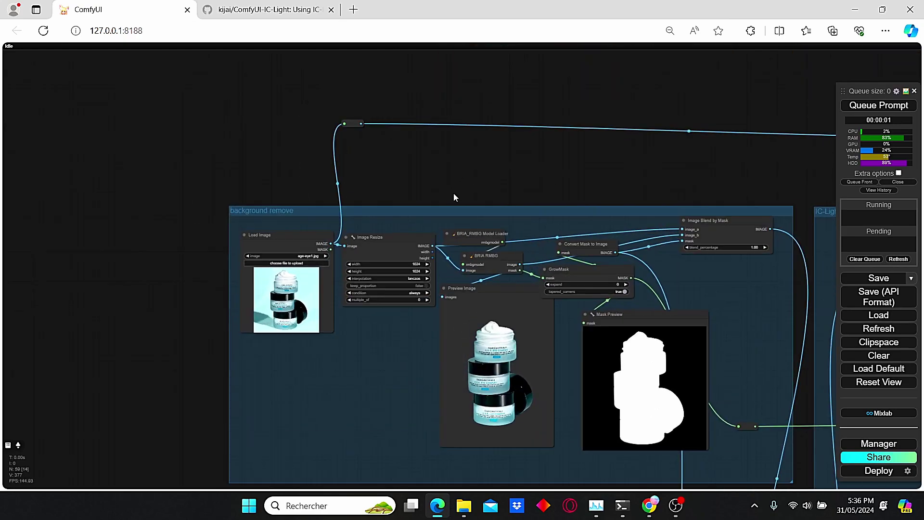
{"action": "left_click_drag", "start_coordinate": [586, 196], "coordinate": [541, 186]}
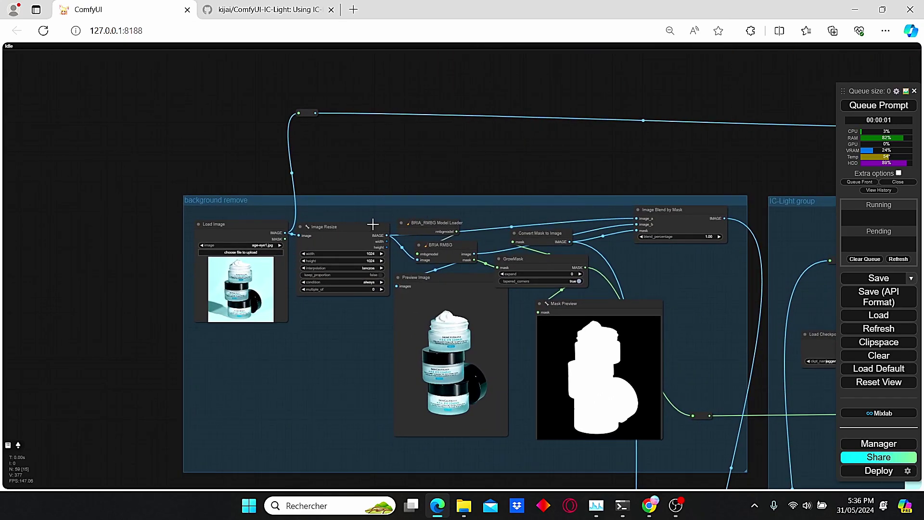
{"action": "scroll", "coordinate": [274, 257], "scroll_direction": "up", "scroll_amount": 2}
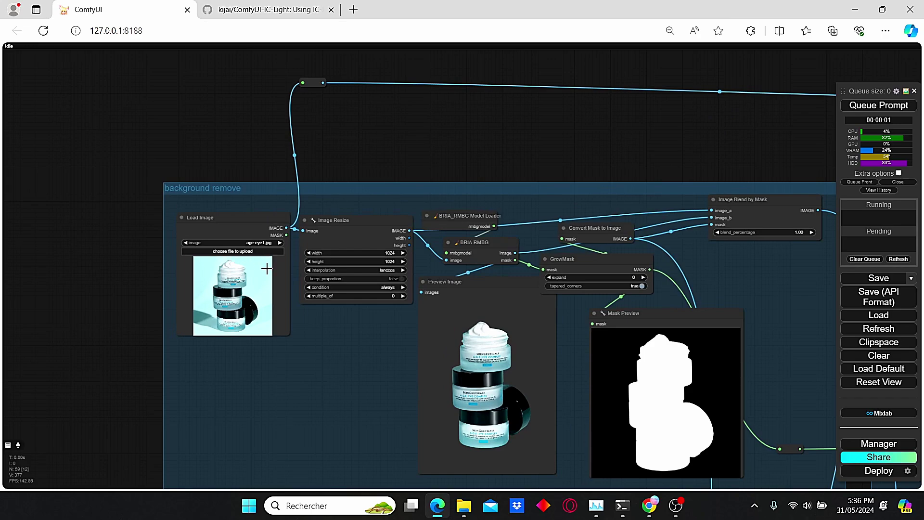
{"action": "left_click_drag", "start_coordinate": [373, 329], "coordinate": [331, 330]}
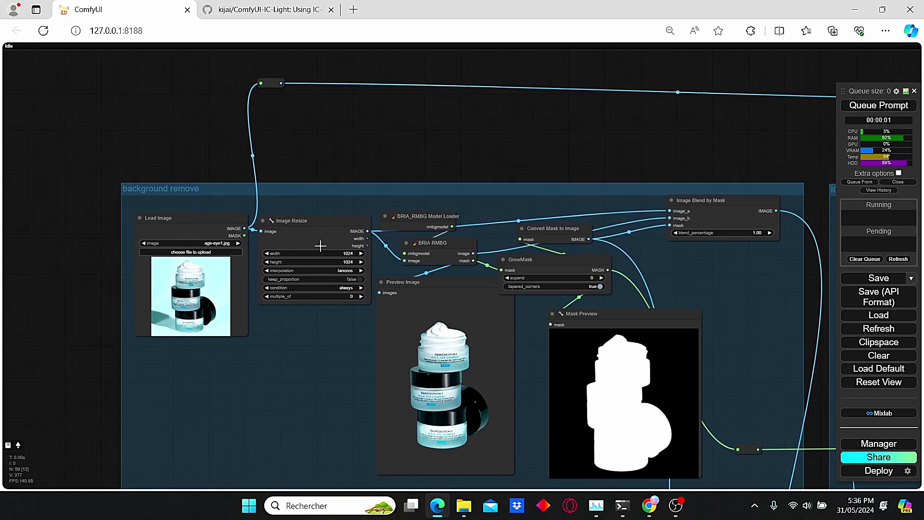
{"action": "scroll", "coordinate": [458, 291], "scroll_direction": "up", "scroll_amount": 2}
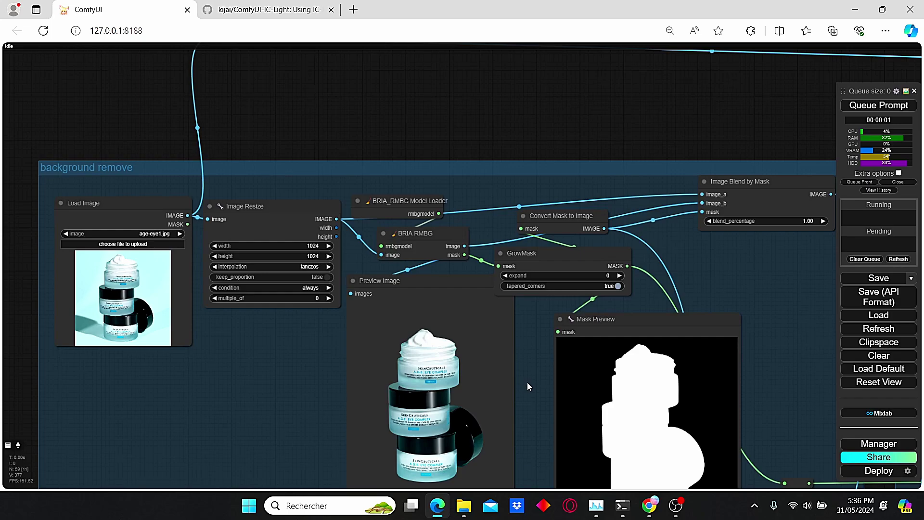
{"action": "left_click_drag", "start_coordinate": [527, 382], "coordinate": [478, 361]}
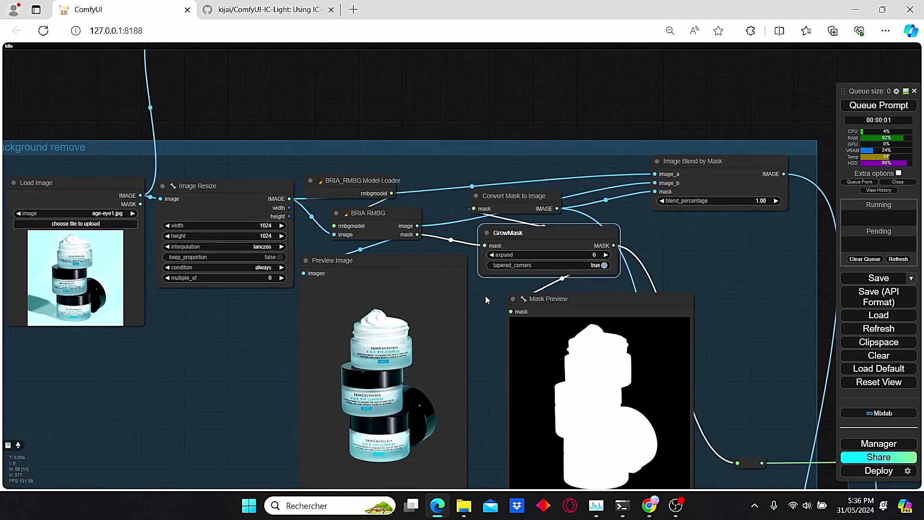
{"action": "left_click_drag", "start_coordinate": [485, 295], "coordinate": [424, 291]}
{"action": "left_click_drag", "start_coordinate": [604, 273], "coordinate": [436, 195]}
{"action": "scroll", "coordinate": [536, 235], "scroll_direction": "down", "scroll_amount": 2}
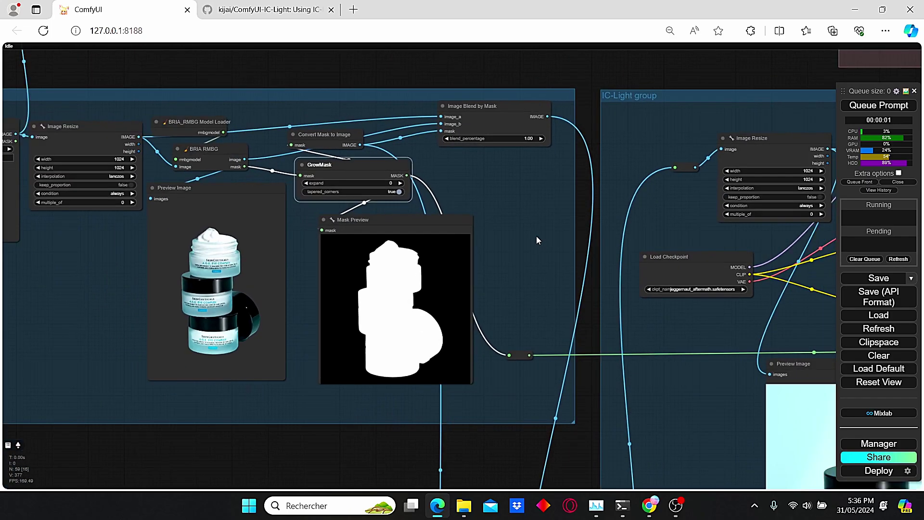
{"action": "scroll", "coordinate": [553, 241], "scroll_direction": "down", "scroll_amount": 1}
{"action": "left_click_drag", "start_coordinate": [556, 242], "coordinate": [347, 207]}
{"action": "left_click_drag", "start_coordinate": [651, 297], "coordinate": [310, 309]}
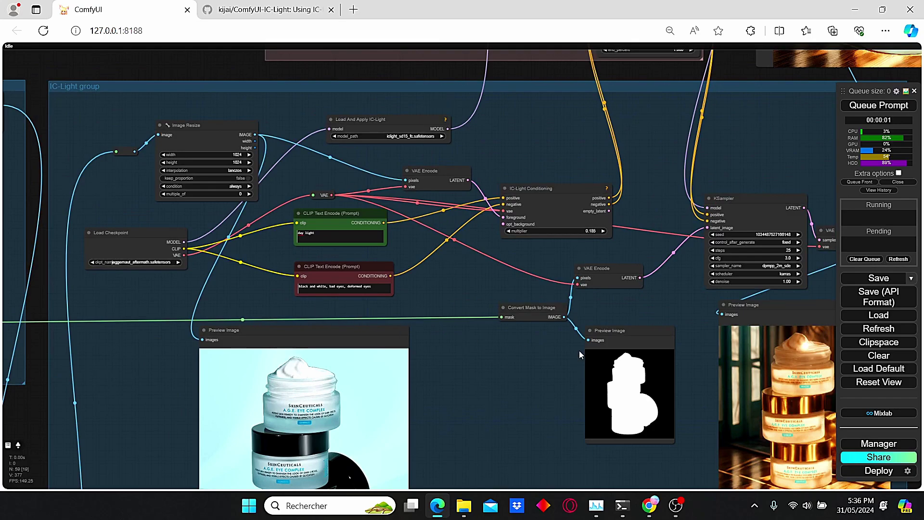
{"action": "scroll", "coordinate": [321, 217], "scroll_direction": "down", "scroll_amount": 1}
{"action": "left_click_drag", "start_coordinate": [231, 218], "coordinate": [434, 276]}
{"action": "scroll", "coordinate": [243, 201], "scroll_direction": "up", "scroll_amount": 1}
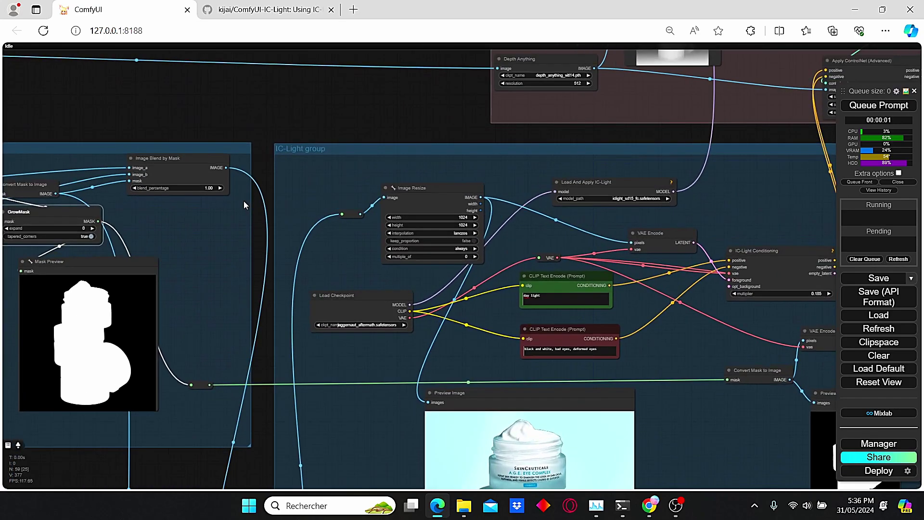
{"action": "left_click_drag", "start_coordinate": [136, 217], "coordinate": [522, 345]}
{"action": "scroll", "coordinate": [520, 343], "scroll_direction": "up", "scroll_amount": 3}
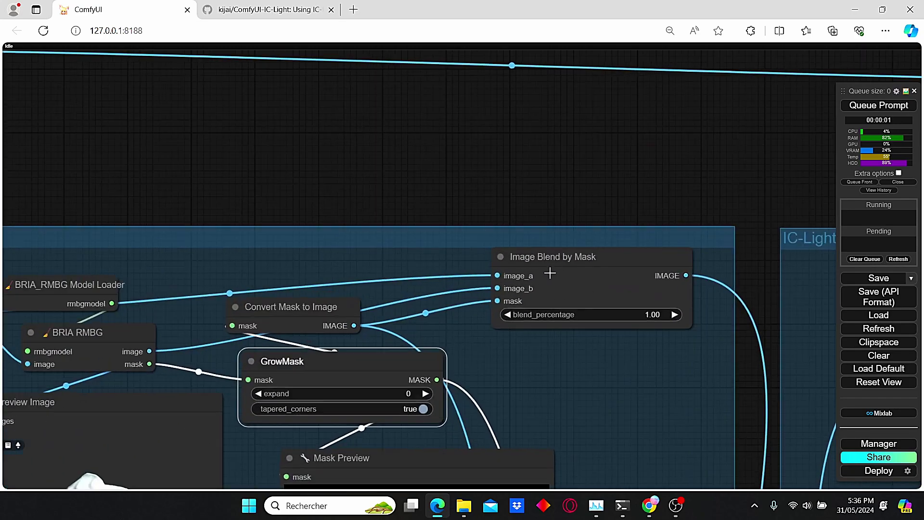
{"action": "scroll", "coordinate": [549, 272], "scroll_direction": "up", "scroll_amount": 4}
{"action": "scroll", "coordinate": [464, 298], "scroll_direction": "down", "scroll_amount": 1}
{"action": "scroll", "coordinate": [462, 297], "scroll_direction": "down", "scroll_amount": 1}
{"action": "left_click_drag", "start_coordinate": [342, 265], "coordinate": [467, 264]}
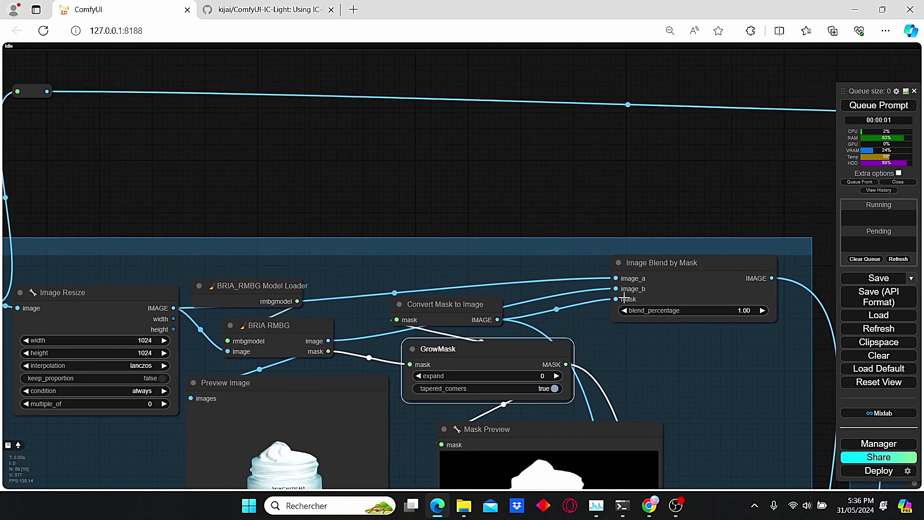
{"action": "left_click_drag", "start_coordinate": [720, 368], "coordinate": [626, 350]}
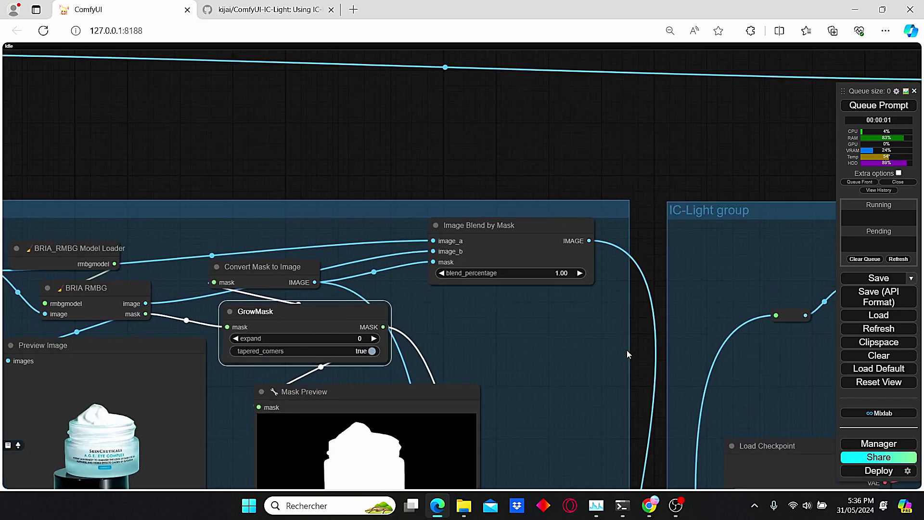
{"action": "left_click_drag", "start_coordinate": [666, 331], "coordinate": [475, 304]}
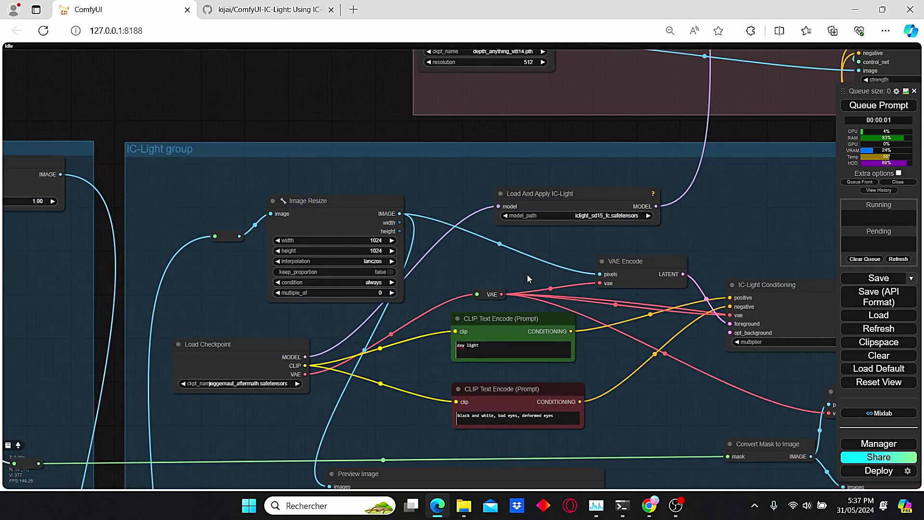
{"action": "scroll", "coordinate": [528, 275], "scroll_direction": "down", "scroll_amount": 1}
{"action": "left_click_drag", "start_coordinate": [527, 274], "coordinate": [409, 241]}
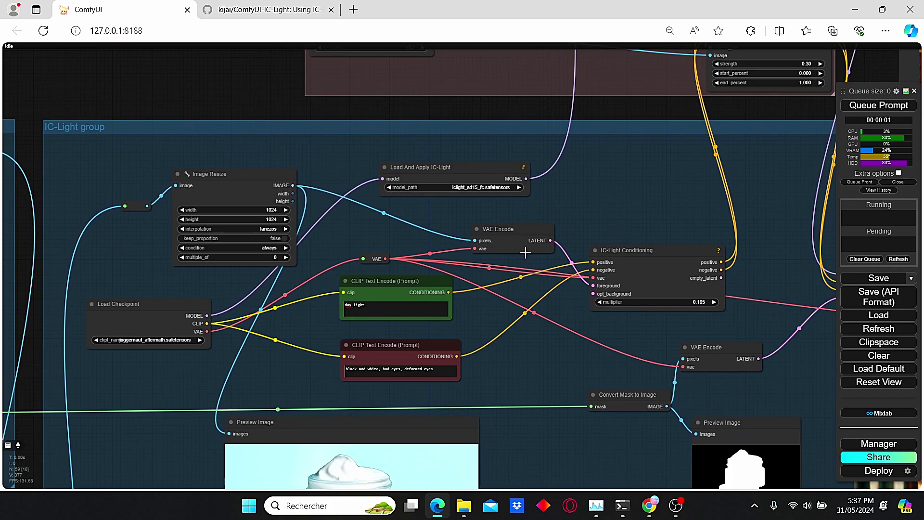
{"action": "left_click_drag", "start_coordinate": [686, 224], "coordinate": [527, 192]}
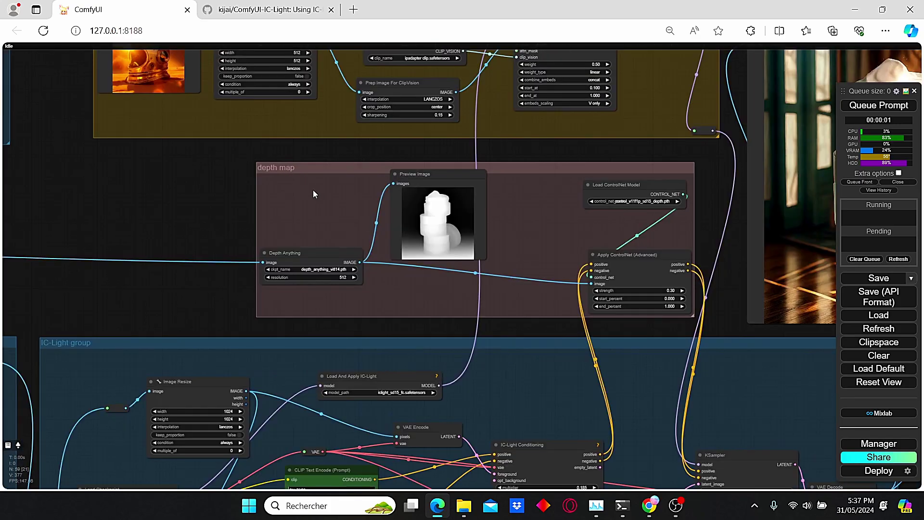
{"action": "scroll", "coordinate": [314, 193], "scroll_direction": "up", "scroll_amount": 2}
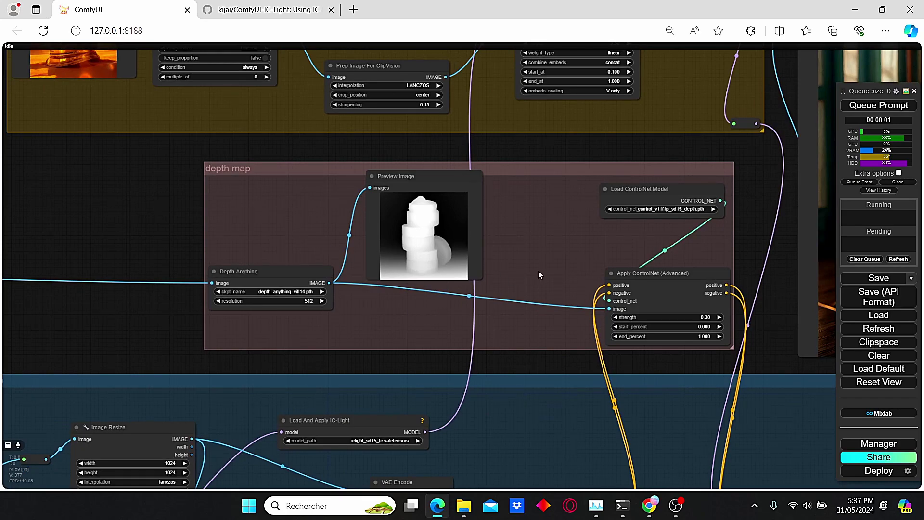
{"action": "left_click_drag", "start_coordinate": [538, 270], "coordinate": [508, 269]}
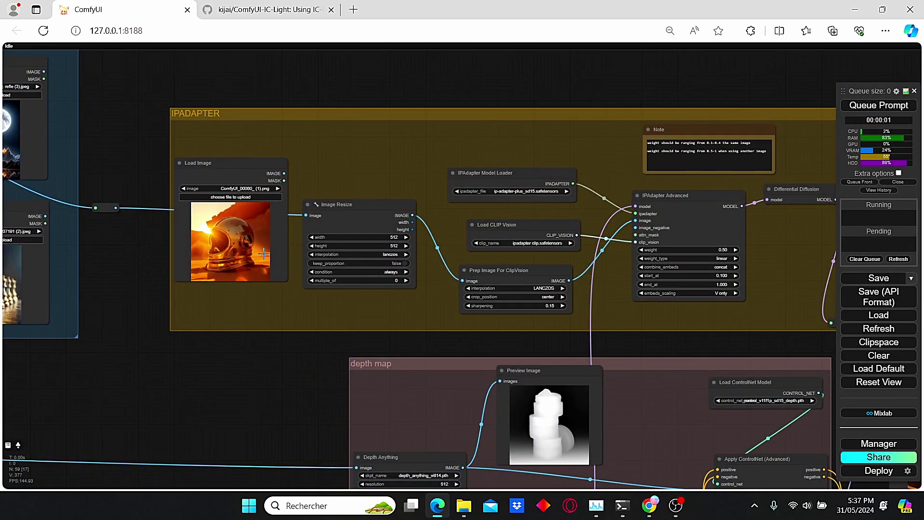
{"action": "left_click_drag", "start_coordinate": [194, 313], "coordinate": [395, 339]}
{"action": "scroll", "coordinate": [395, 339], "scroll_direction": "up", "scroll_amount": 2}
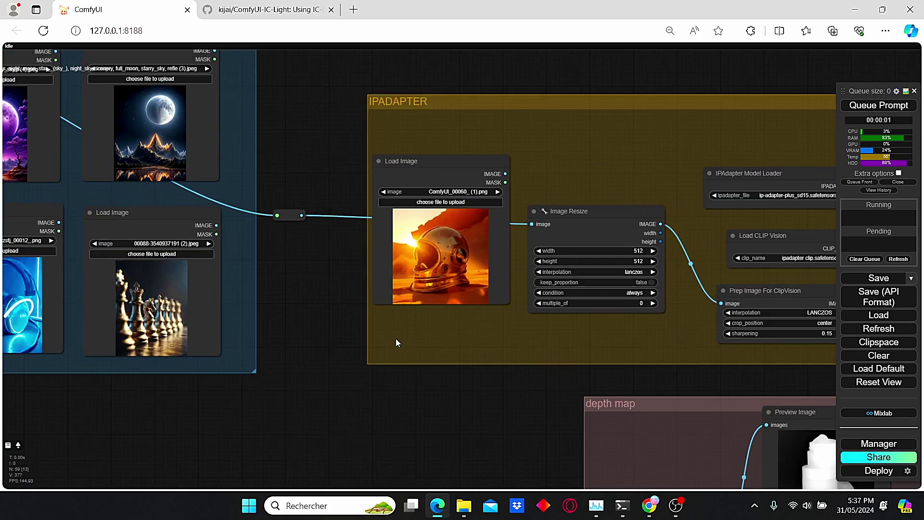
{"action": "left_click_drag", "start_coordinate": [590, 368], "coordinate": [461, 365]}
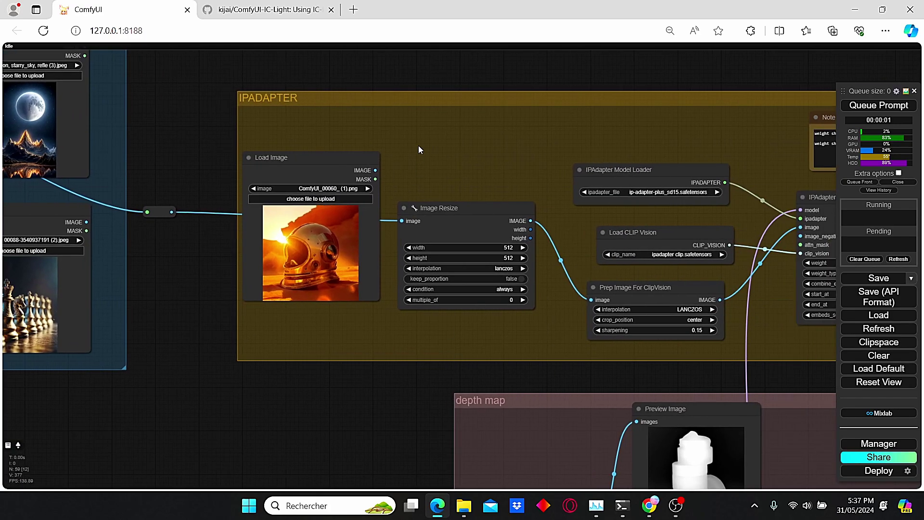
{"action": "scroll", "coordinate": [444, 226], "scroll_direction": "down", "scroll_amount": 2}
{"action": "left_click_drag", "start_coordinate": [545, 185], "coordinate": [378, 172]}
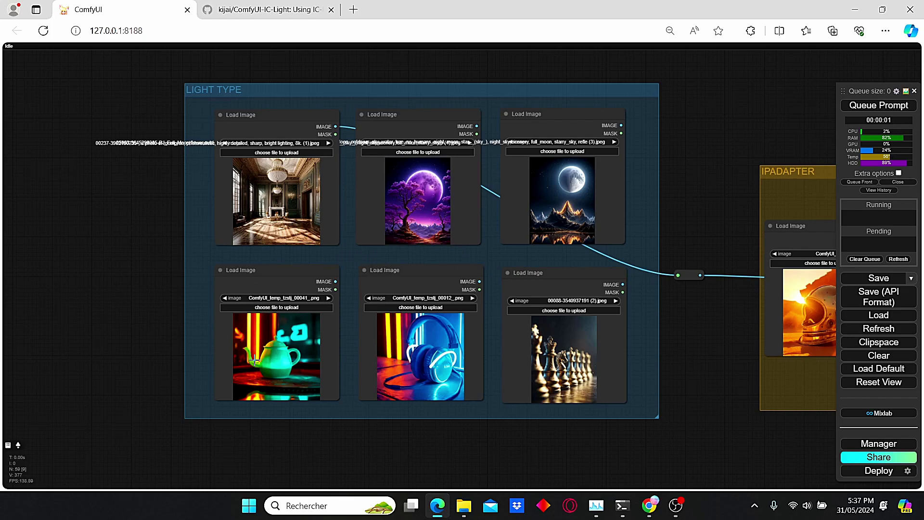
{"action": "left_click_drag", "start_coordinate": [663, 351], "coordinate": [540, 351]}
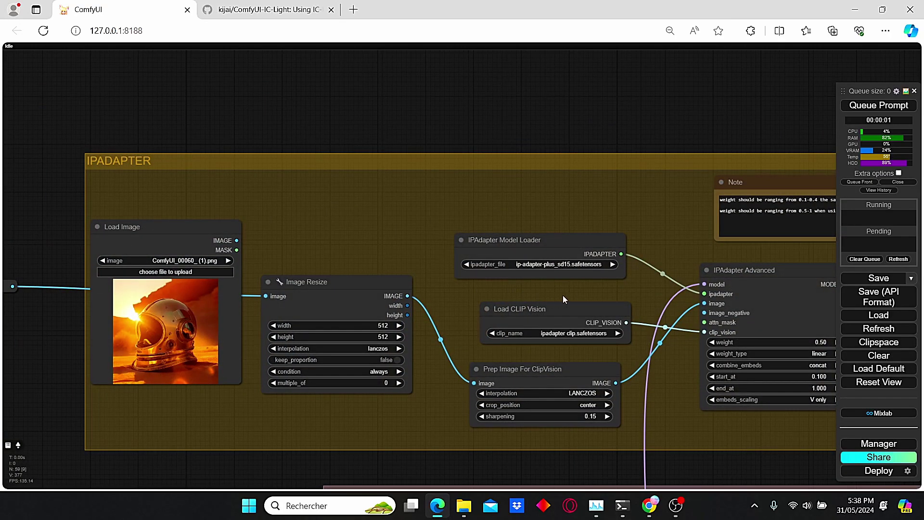
{"action": "left_click_drag", "start_coordinate": [562, 296], "coordinate": [527, 289]}
{"action": "scroll", "coordinate": [525, 273], "scroll_direction": "up", "scroll_amount": 1}
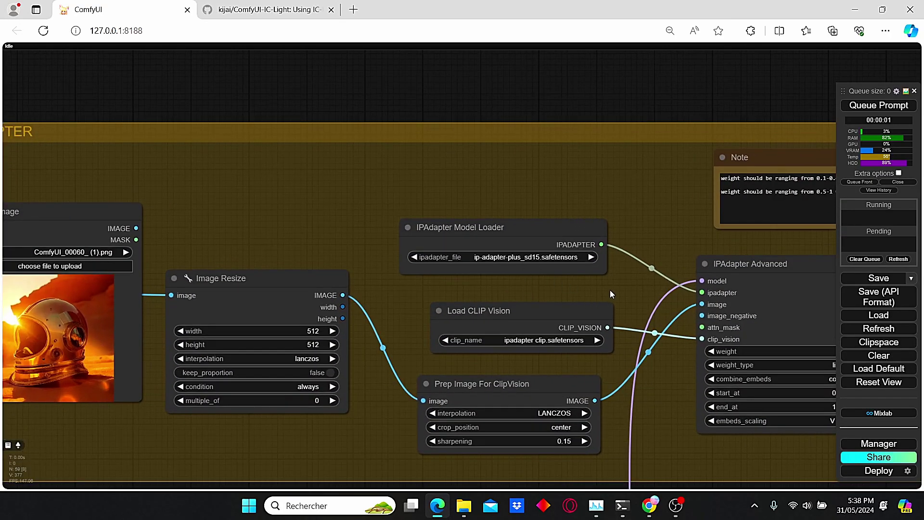
{"action": "left_click_drag", "start_coordinate": [610, 294], "coordinate": [337, 255]}
{"action": "scroll", "coordinate": [576, 321], "scroll_direction": "up", "scroll_amount": 2}
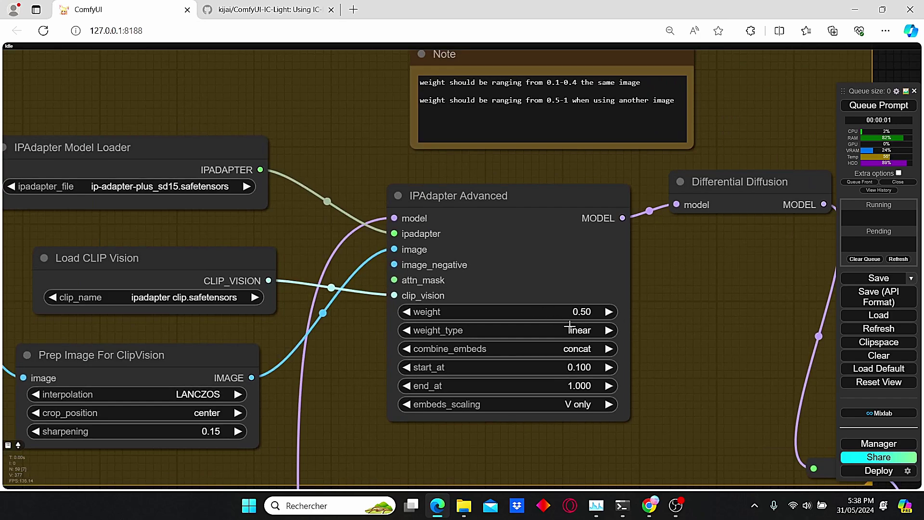
{"action": "scroll", "coordinate": [572, 315], "scroll_direction": "down", "scroll_amount": 2}
{"action": "scroll", "coordinate": [571, 315], "scroll_direction": "up", "scroll_amount": 1}
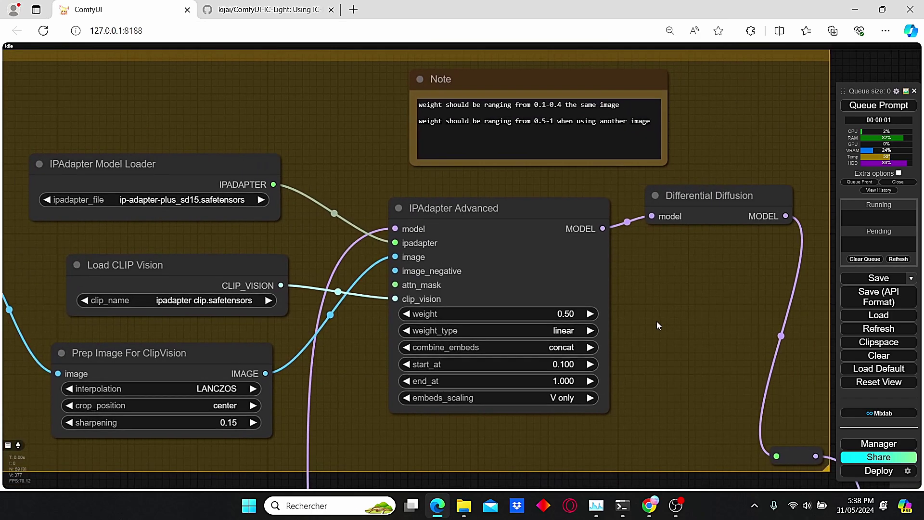
{"action": "left_click_drag", "start_coordinate": [656, 325], "coordinate": [615, 328]}
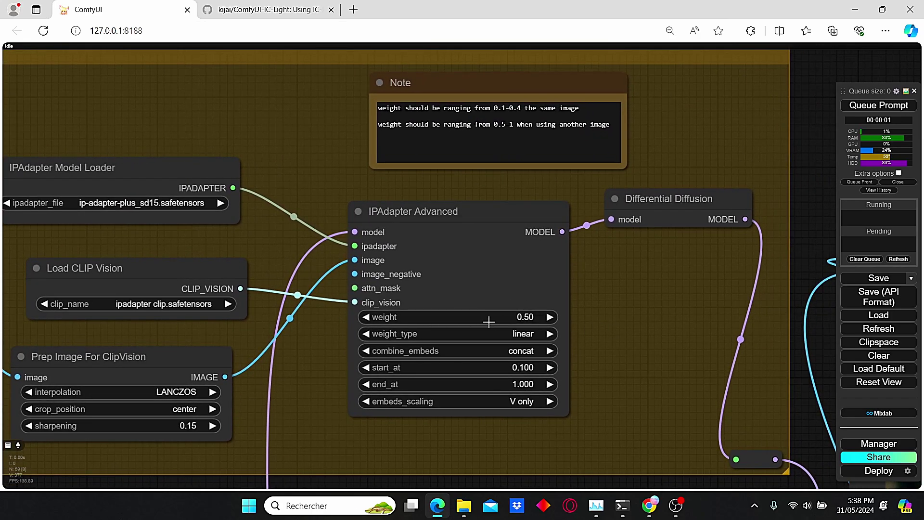
{"action": "scroll", "coordinate": [617, 320], "scroll_direction": "down", "scroll_amount": 2}
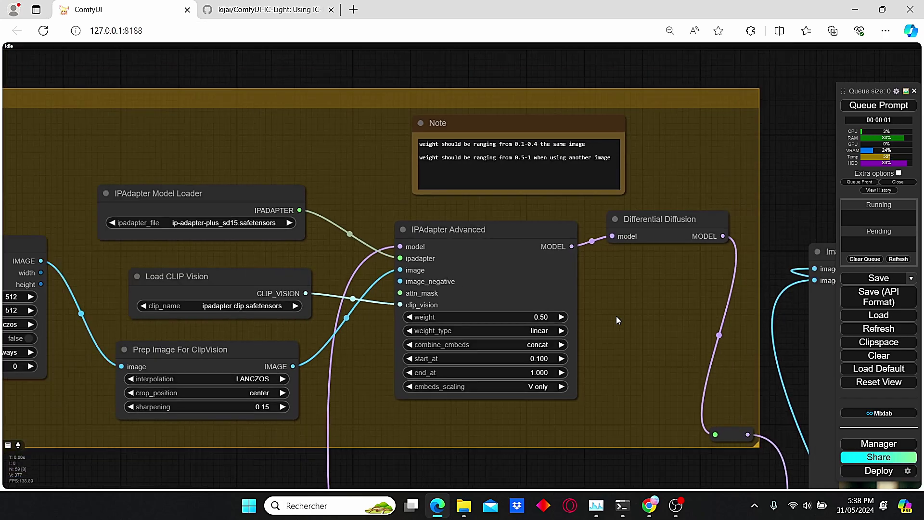
{"action": "scroll", "coordinate": [616, 316], "scroll_direction": "up", "scroll_amount": 1}
{"action": "left_click_drag", "start_coordinate": [616, 316], "coordinate": [608, 287]}
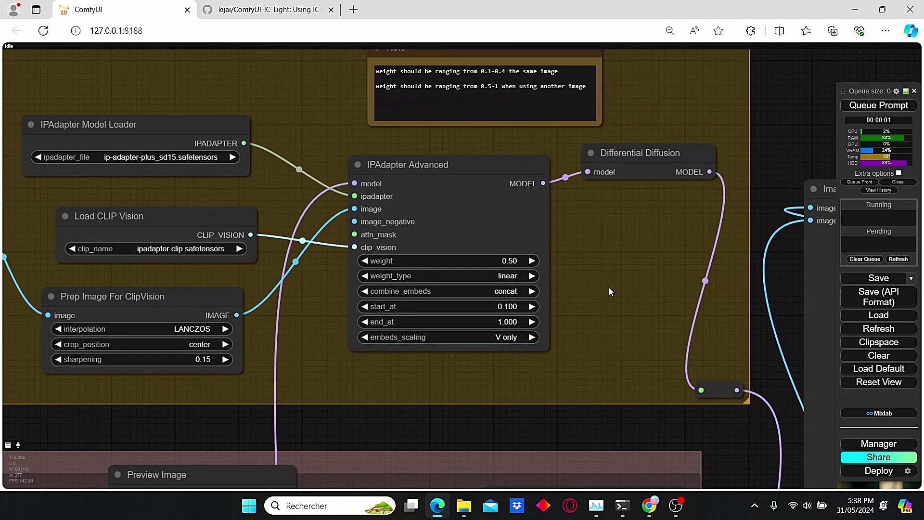
{"action": "scroll", "coordinate": [610, 296], "scroll_direction": "down", "scroll_amount": 5}
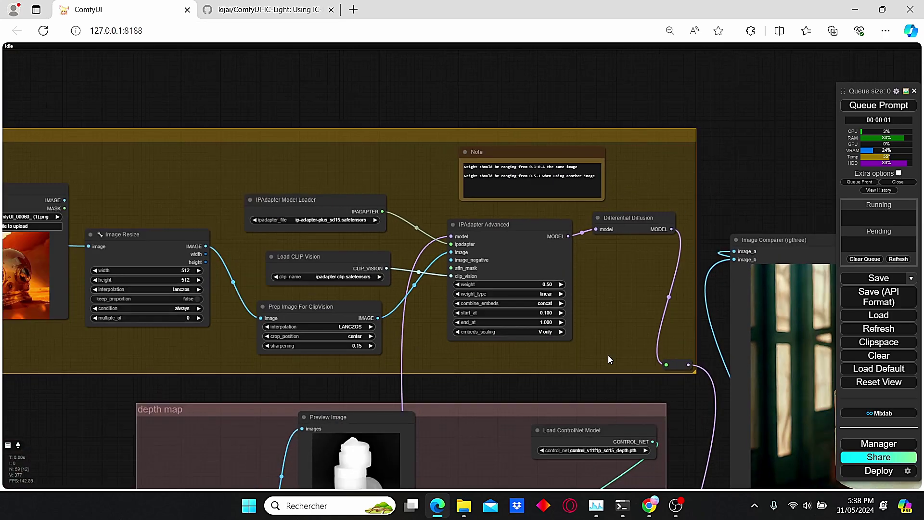
{"action": "left_click_drag", "start_coordinate": [614, 433], "coordinate": [579, 217]}
{"action": "scroll", "coordinate": [584, 334], "scroll_direction": "up", "scroll_amount": 5}
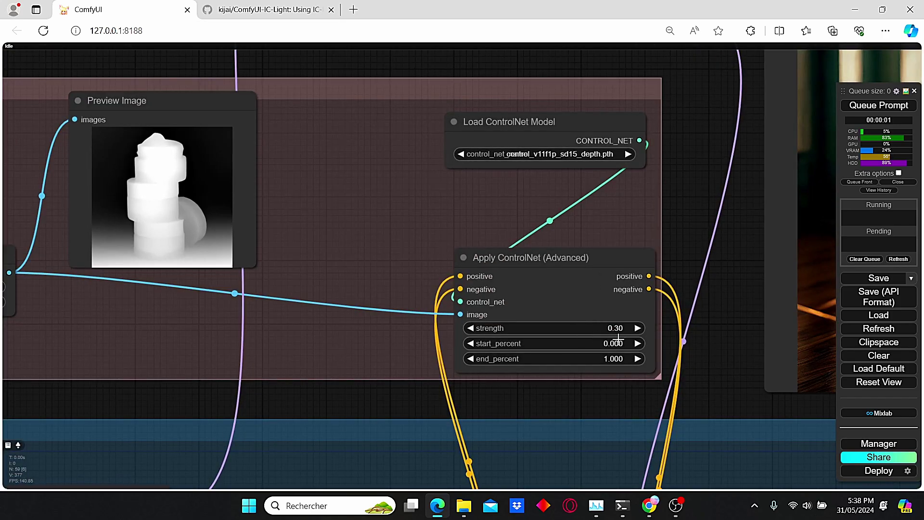
{"action": "scroll", "coordinate": [732, 403], "scroll_direction": "down", "scroll_amount": 2}
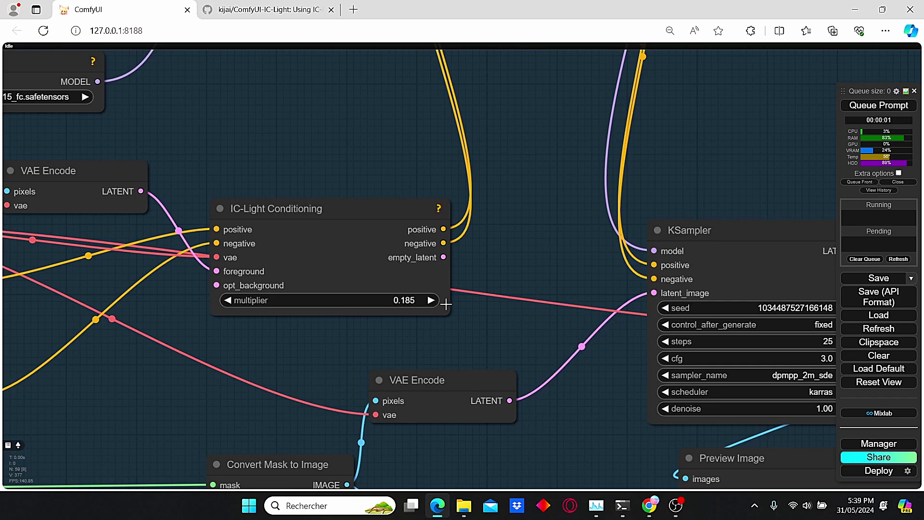
{"action": "scroll", "coordinate": [470, 316], "scroll_direction": "down", "scroll_amount": 4}
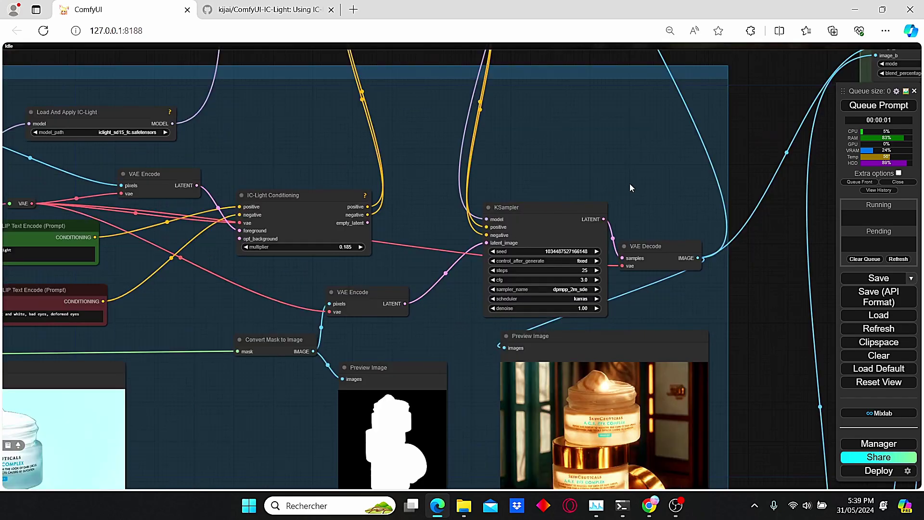
{"action": "left_click_drag", "start_coordinate": [629, 184], "coordinate": [536, 162]}
{"action": "scroll", "coordinate": [536, 164], "scroll_direction": "up", "scroll_amount": 3}
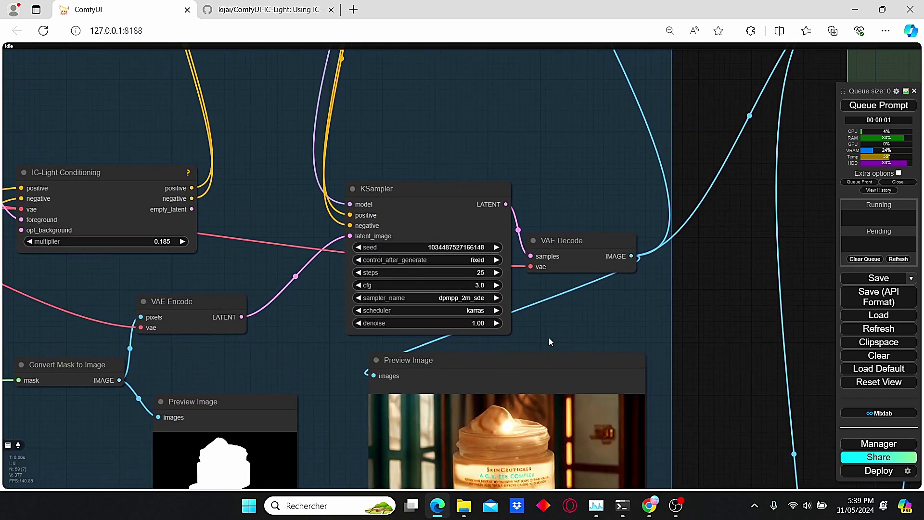
{"action": "scroll", "coordinate": [630, 348], "scroll_direction": "down", "scroll_amount": 6}
{"action": "scroll", "coordinate": [636, 259], "scroll_direction": "up", "scroll_amount": 6}
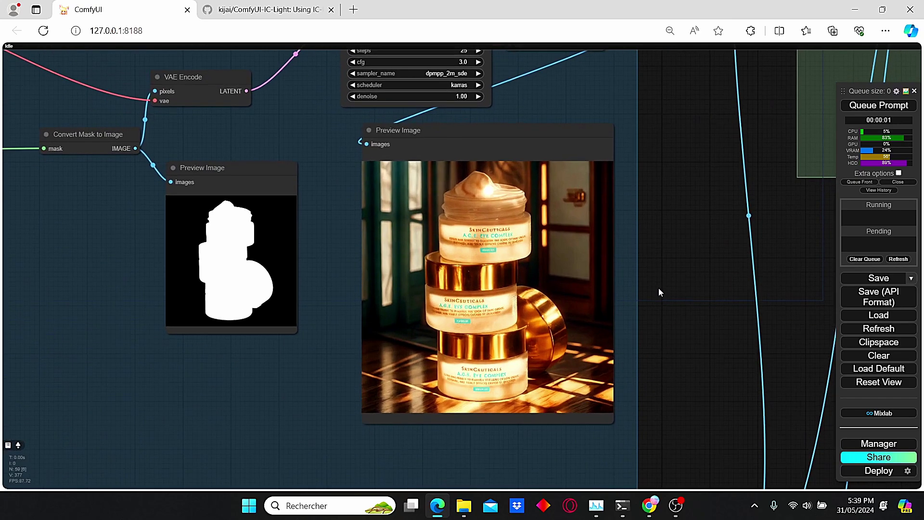
{"action": "scroll", "coordinate": [640, 300], "scroll_direction": "up", "scroll_amount": 3}
{"action": "left_click_drag", "start_coordinate": [639, 300], "coordinate": [662, 307]}
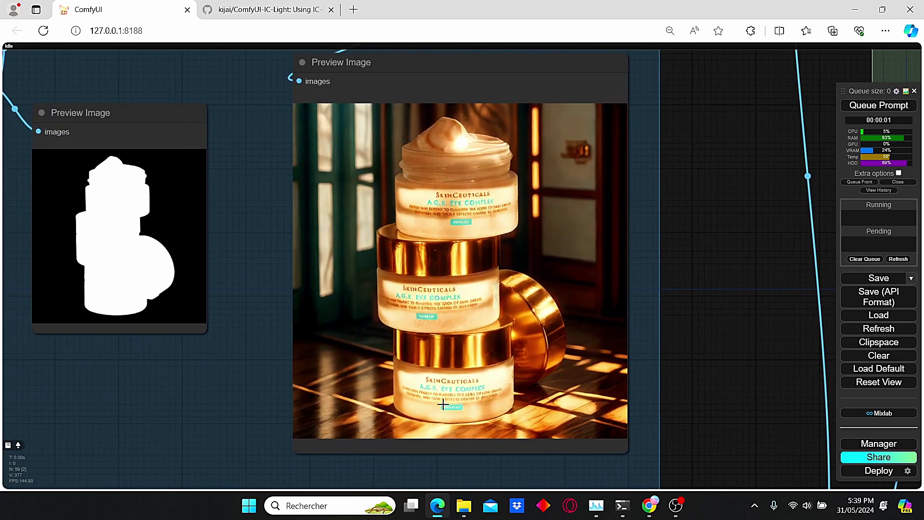
{"action": "scroll", "coordinate": [281, 251], "scroll_direction": "up", "scroll_amount": 6}
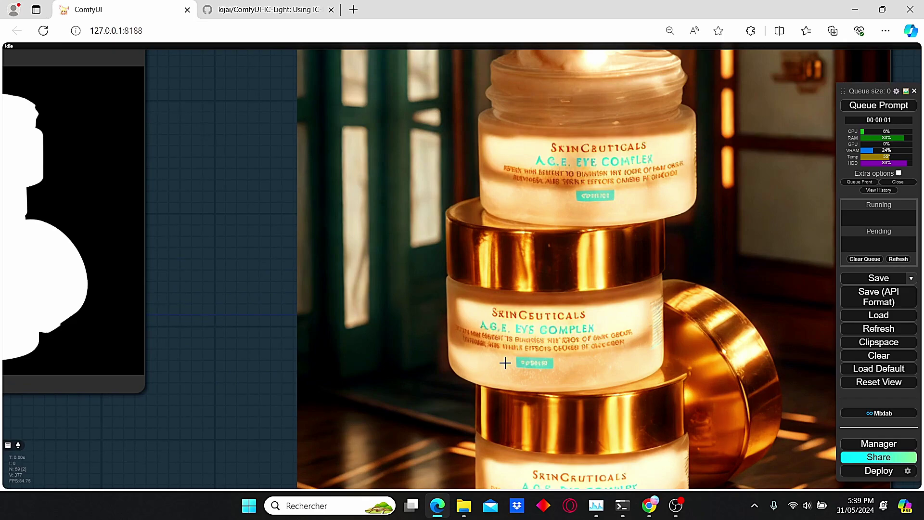
{"action": "scroll", "coordinate": [543, 369], "scroll_direction": "down", "scroll_amount": 3}
{"action": "scroll", "coordinate": [534, 352], "scroll_direction": "up", "scroll_amount": 5}
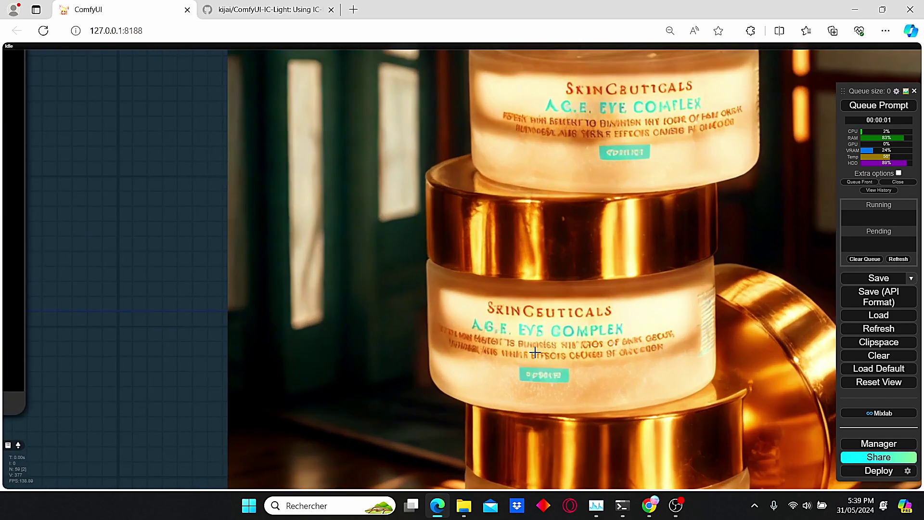
{"action": "scroll", "coordinate": [581, 368], "scroll_direction": "down", "scroll_amount": 8}
{"action": "scroll", "coordinate": [639, 201], "scroll_direction": "up", "scroll_amount": 4}
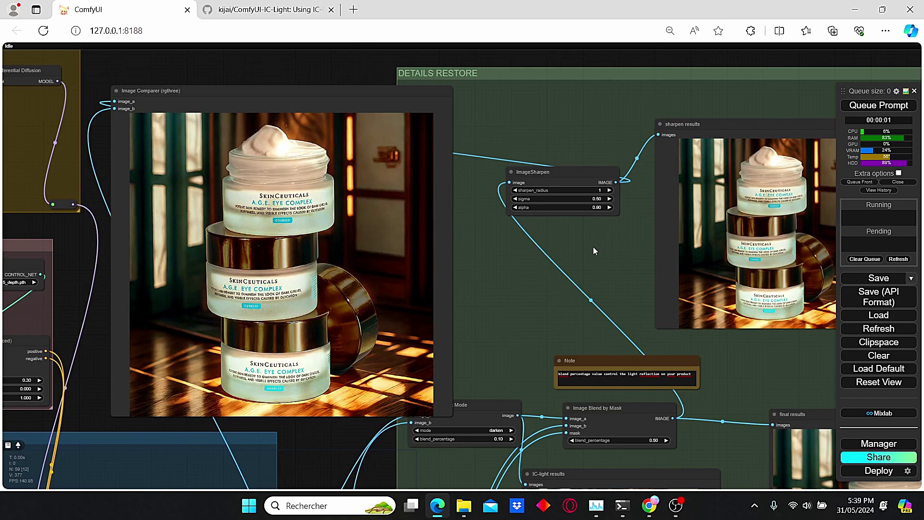
{"action": "scroll", "coordinate": [588, 298], "scroll_direction": "down", "scroll_amount": 1}
{"action": "left_click_drag", "start_coordinate": [558, 347], "coordinate": [548, 248]}
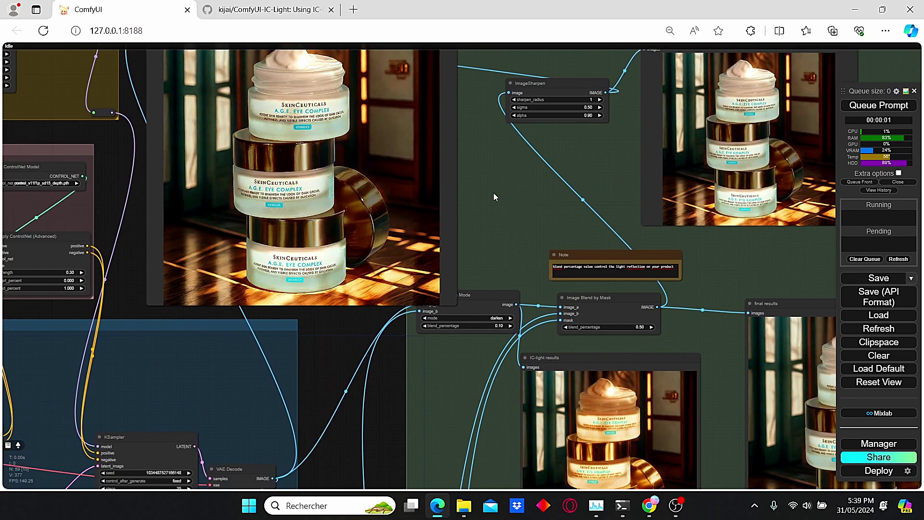
{"action": "left_click_drag", "start_coordinate": [493, 192], "coordinate": [694, 258]}
{"action": "scroll", "coordinate": [694, 260], "scroll_direction": "up", "scroll_amount": 2}
{"action": "left_click_drag", "start_coordinate": [570, 474], "coordinate": [449, 369]}
{"action": "scroll", "coordinate": [454, 402], "scroll_direction": "up", "scroll_amount": 1}
{"action": "scroll", "coordinate": [491, 382], "scroll_direction": "down", "scroll_amount": 1}
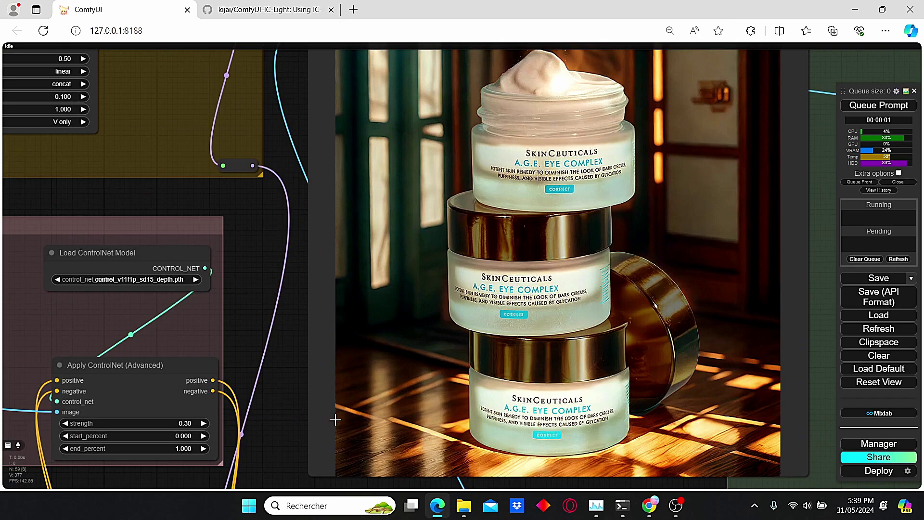
{"action": "scroll", "coordinate": [284, 366], "scroll_direction": "up", "scroll_amount": 4}
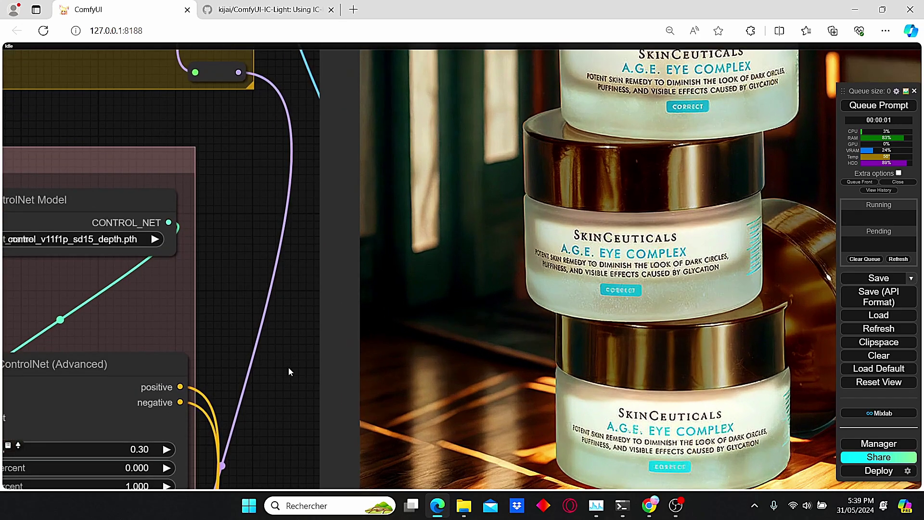
{"action": "left_click_drag", "start_coordinate": [289, 367], "coordinate": [193, 347]}
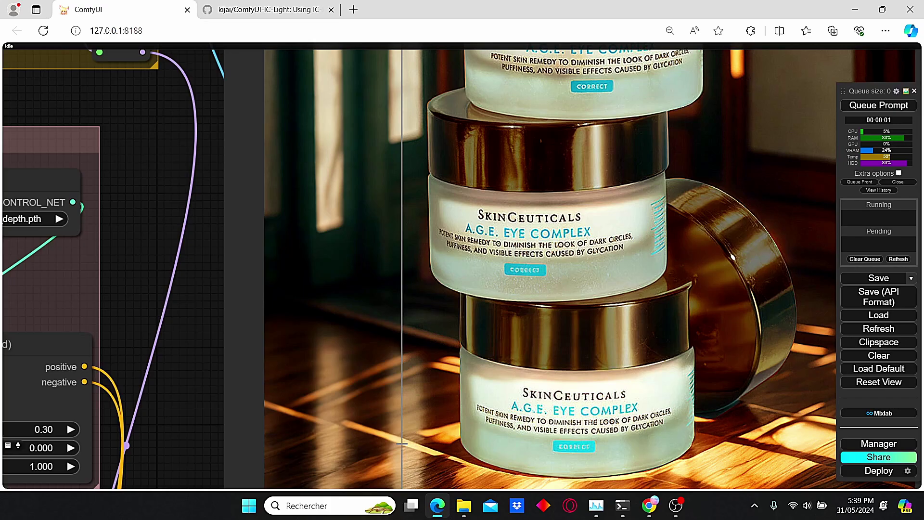
{"action": "scroll", "coordinate": [391, 443], "scroll_direction": "down", "scroll_amount": 1}
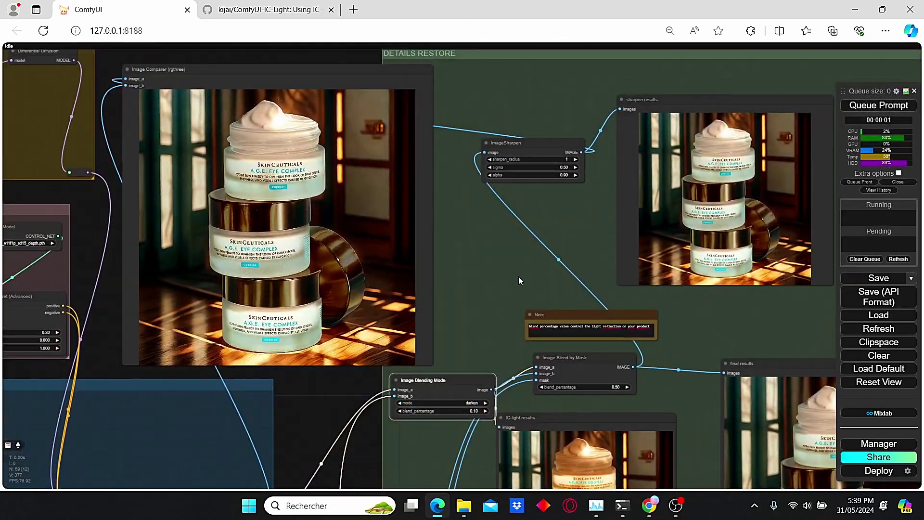
{"action": "scroll", "coordinate": [518, 277], "scroll_direction": "up", "scroll_amount": 4}
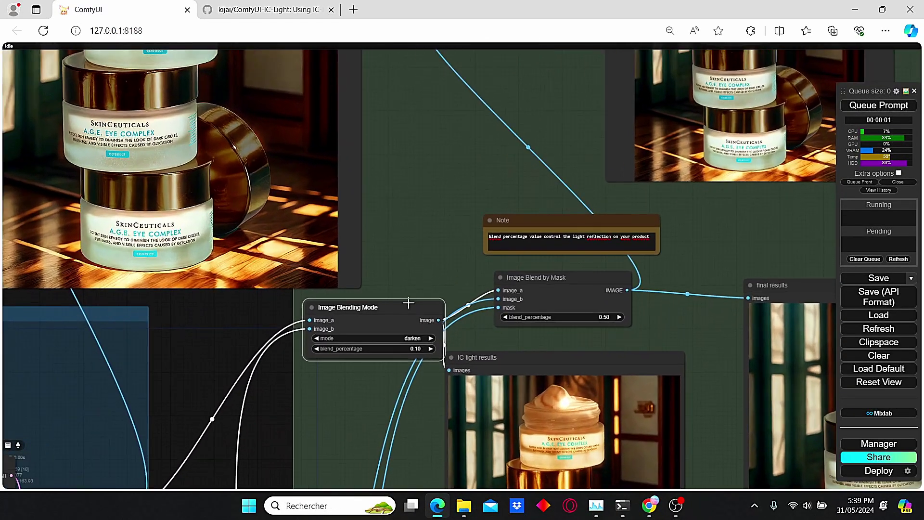
{"action": "scroll", "coordinate": [408, 302], "scroll_direction": "up", "scroll_amount": 1}
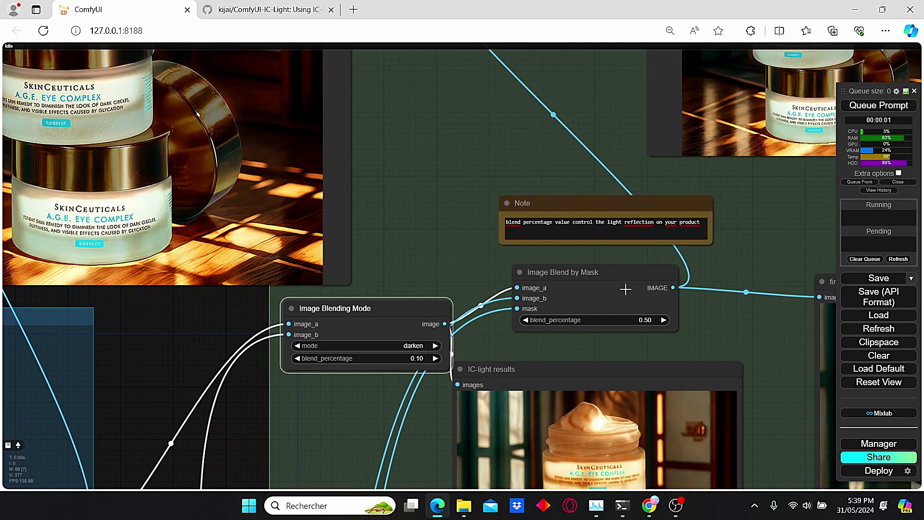
{"action": "scroll", "coordinate": [630, 289], "scroll_direction": "down", "scroll_amount": 3}
{"action": "left_click_drag", "start_coordinate": [620, 258], "coordinate": [555, 349]}
{"action": "scroll", "coordinate": [561, 267], "scroll_direction": "up", "scroll_amount": 2}
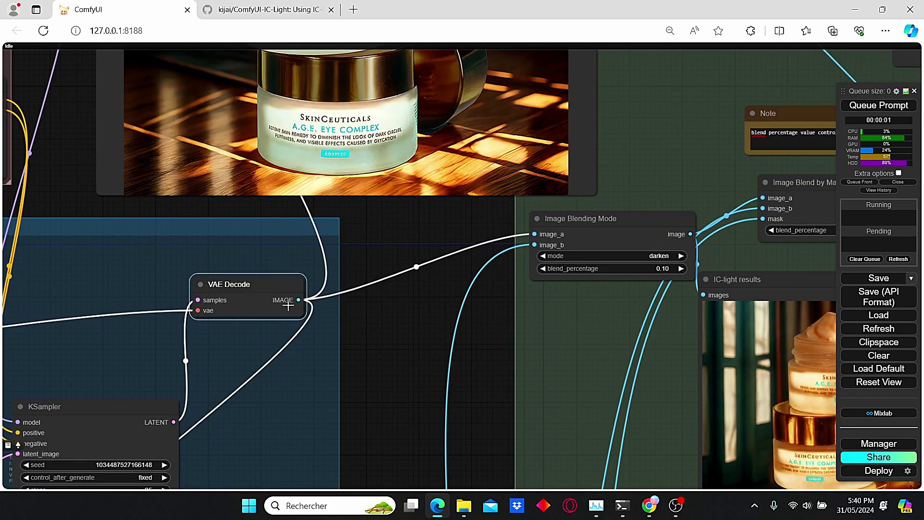
{"action": "scroll", "coordinate": [412, 342], "scroll_direction": "down", "scroll_amount": 4}
{"action": "left_click_drag", "start_coordinate": [397, 409], "coordinate": [481, 181]}
{"action": "scroll", "coordinate": [475, 250], "scroll_direction": "down", "scroll_amount": 3}
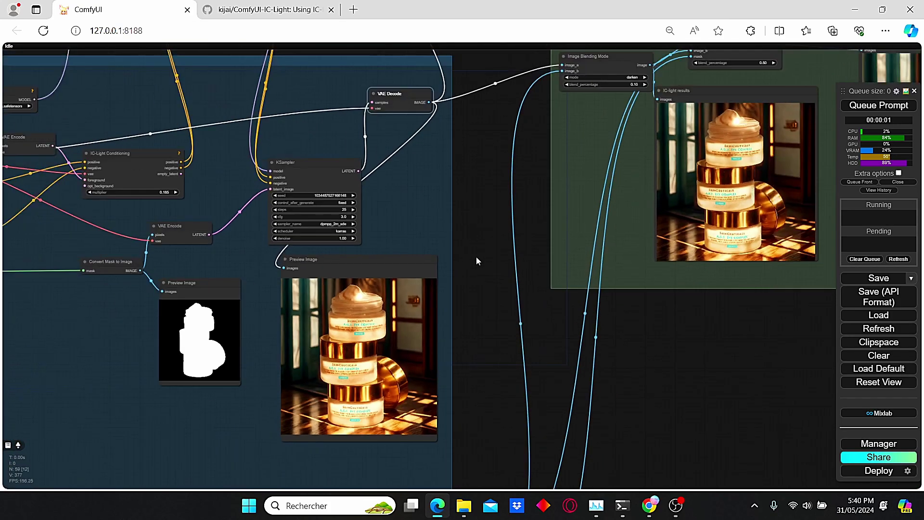
{"action": "left_click_drag", "start_coordinate": [452, 405], "coordinate": [542, 145]}
{"action": "left_click_drag", "start_coordinate": [161, 281], "coordinate": [693, 307]}
{"action": "left_click_drag", "start_coordinate": [337, 255], "coordinate": [386, 360]}
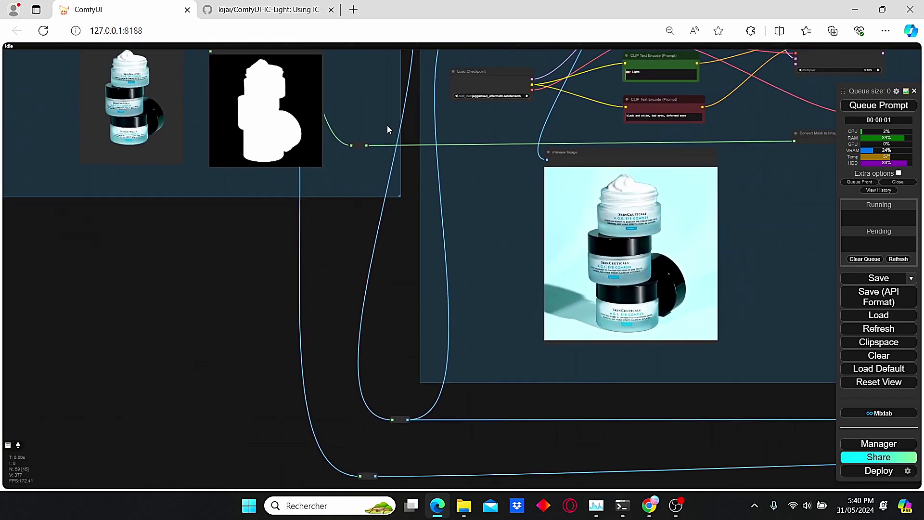
{"action": "left_click_drag", "start_coordinate": [399, 87], "coordinate": [405, 311]}
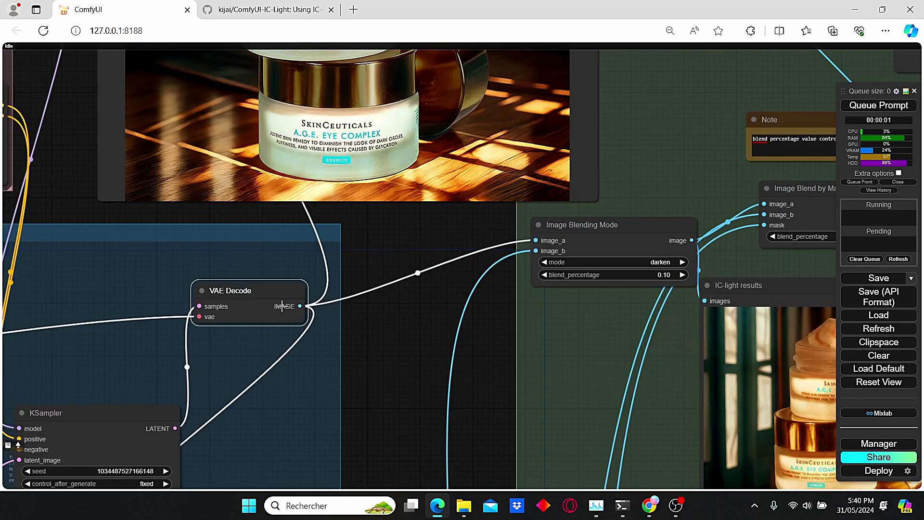
{"action": "left_click_drag", "start_coordinate": [697, 197], "coordinate": [504, 204]}
{"action": "scroll", "coordinate": [597, 292], "scroll_direction": "up", "scroll_amount": 1}
{"action": "left_click_drag", "start_coordinate": [597, 293], "coordinate": [494, 226]}
{"action": "left_click_drag", "start_coordinate": [566, 247], "coordinate": [548, 129]}
{"action": "scroll", "coordinate": [546, 140], "scroll_direction": "up", "scroll_amount": 1}
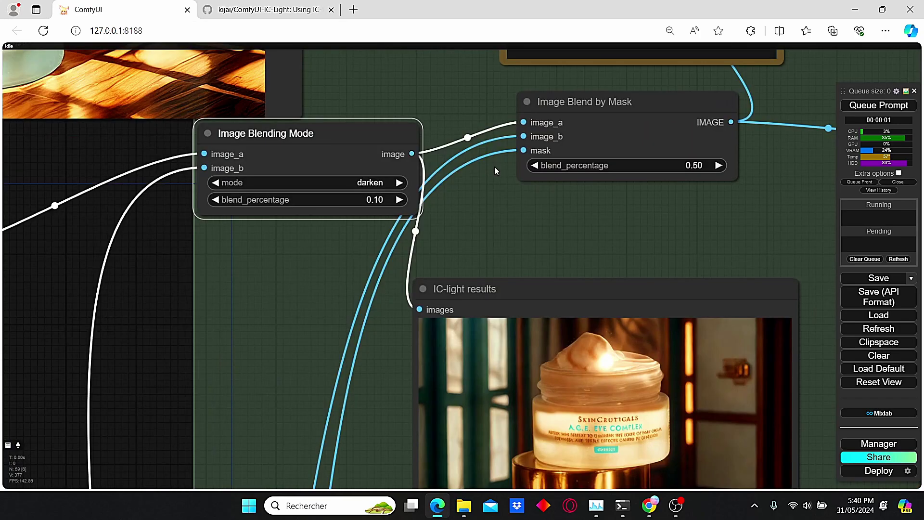
{"action": "scroll", "coordinate": [494, 166], "scroll_direction": "down", "scroll_amount": 4}
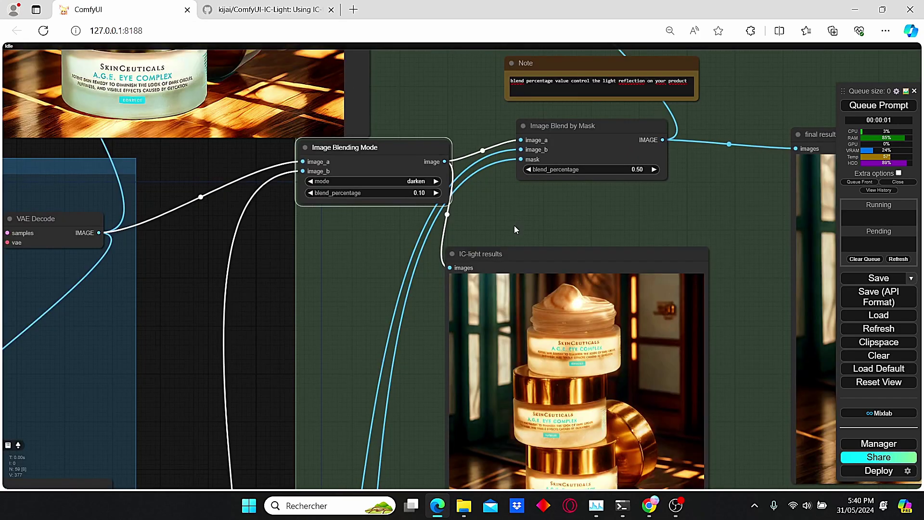
{"action": "left_click_drag", "start_coordinate": [426, 354], "coordinate": [572, 198]}
{"action": "scroll", "coordinate": [548, 232], "scroll_direction": "down", "scroll_amount": 4}
{"action": "left_click_drag", "start_coordinate": [553, 346], "coordinate": [545, 212]}
{"action": "scroll", "coordinate": [544, 212], "scroll_direction": "down", "scroll_amount": 4}
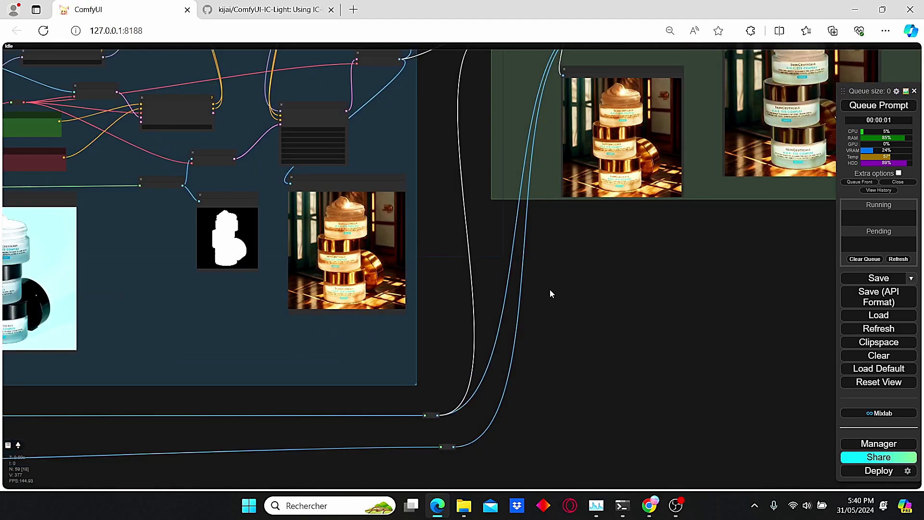
{"action": "scroll", "coordinate": [509, 176], "scroll_direction": "up", "scroll_amount": 3}
{"action": "scroll", "coordinate": [476, 423], "scroll_direction": "down", "scroll_amount": 3}
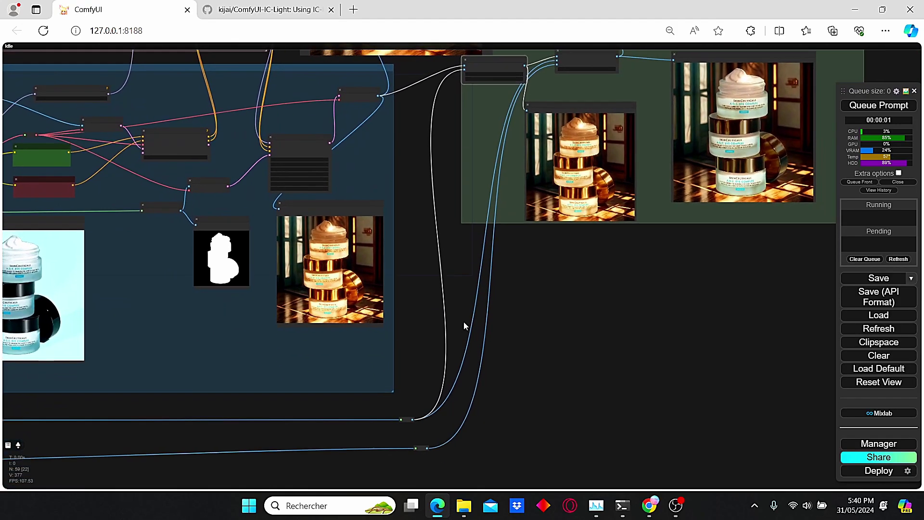
{"action": "scroll", "coordinate": [603, 320], "scroll_direction": "up", "scroll_amount": 10}
{"action": "left_click_drag", "start_coordinate": [655, 88], "coordinate": [297, 237]}
{"action": "scroll", "coordinate": [463, 325], "scroll_direction": "up", "scroll_amount": 5}
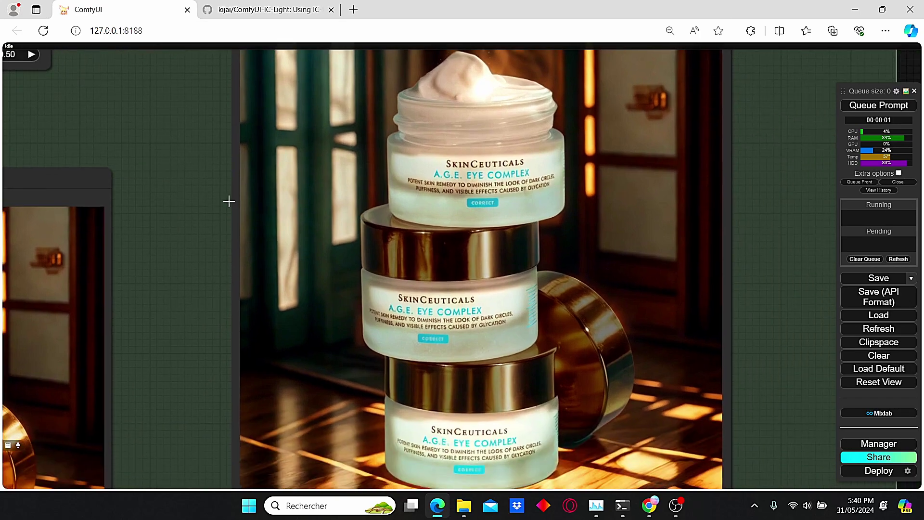
{"action": "scroll", "coordinate": [370, 163], "scroll_direction": "down", "scroll_amount": 3}
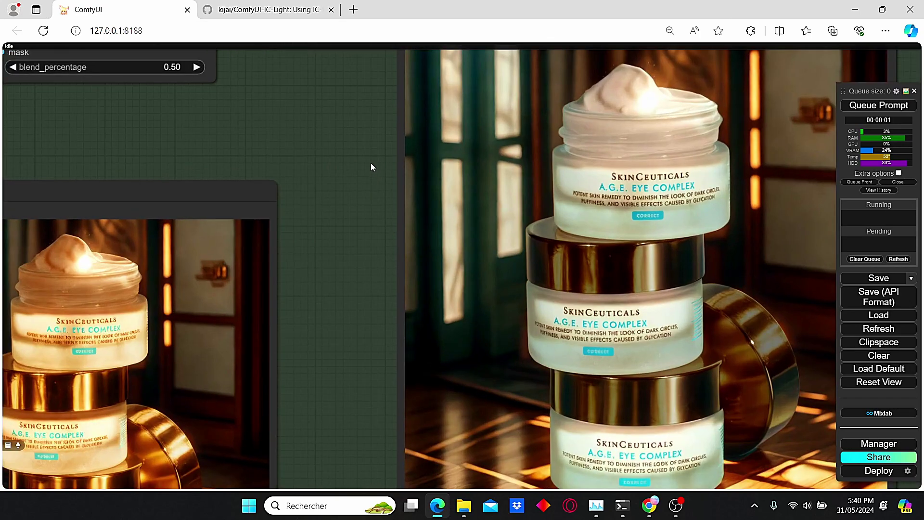
{"action": "scroll", "coordinate": [276, 198], "scroll_direction": "up", "scroll_amount": 2}
{"action": "scroll", "coordinate": [496, 236], "scroll_direction": "down", "scroll_amount": 3}
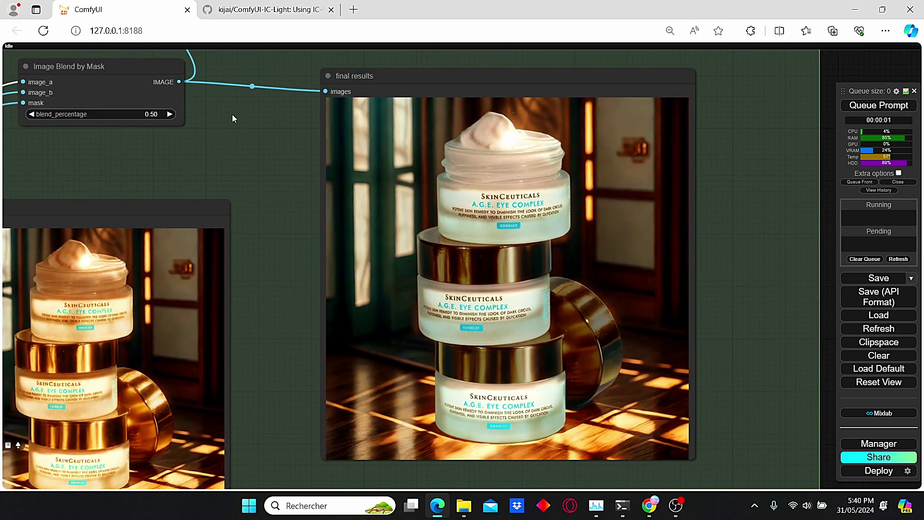
{"action": "left_click_drag", "start_coordinate": [232, 115], "coordinate": [281, 392]}
{"action": "left_click_drag", "start_coordinate": [296, 229], "coordinate": [387, 448]}
{"action": "scroll", "coordinate": [224, 281], "scroll_direction": "up", "scroll_amount": 5}
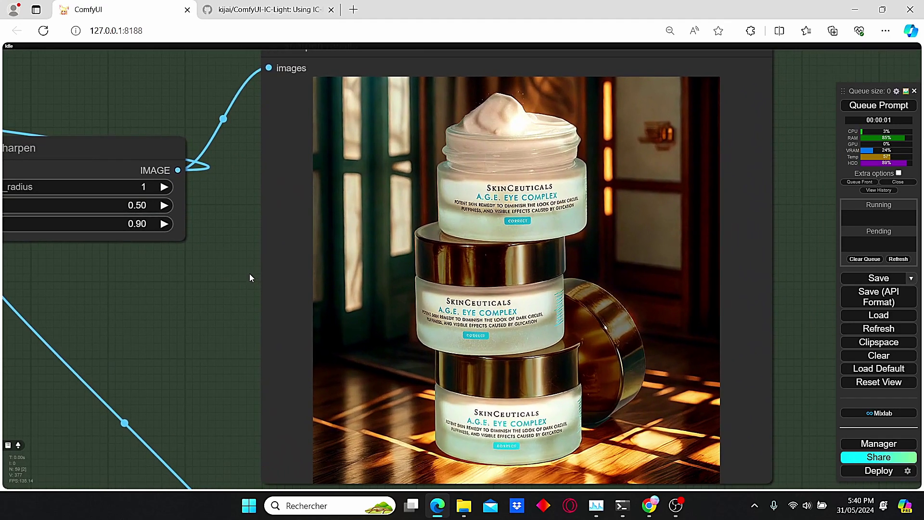
{"action": "scroll", "coordinate": [250, 273], "scroll_direction": "up", "scroll_amount": 3}
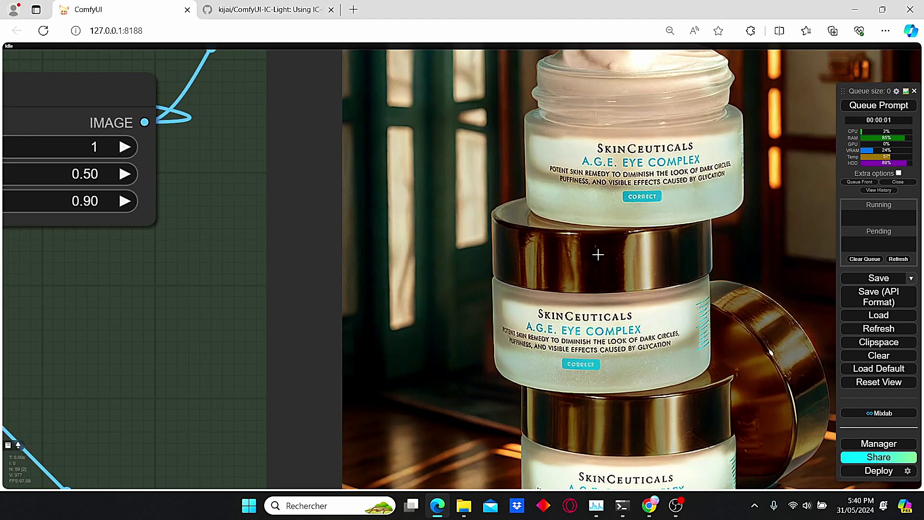
{"action": "scroll", "coordinate": [644, 264], "scroll_direction": "down", "scroll_amount": 3}
{"action": "left_click_drag", "start_coordinate": [292, 277], "coordinate": [564, 324]}
{"action": "scroll", "coordinate": [492, 245], "scroll_direction": "up", "scroll_amount": 1}
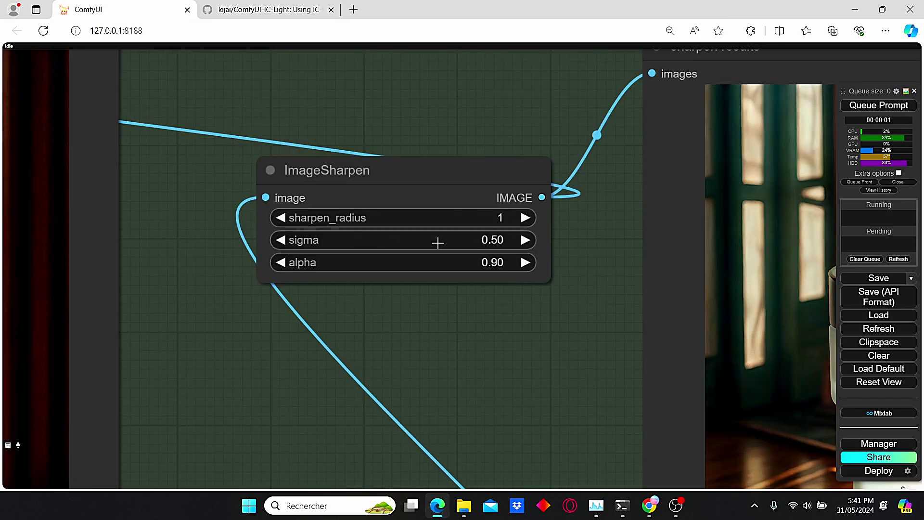
{"action": "scroll", "coordinate": [604, 253], "scroll_direction": "down", "scroll_amount": 4}
{"action": "left_click_drag", "start_coordinate": [605, 252], "coordinate": [487, 255]}
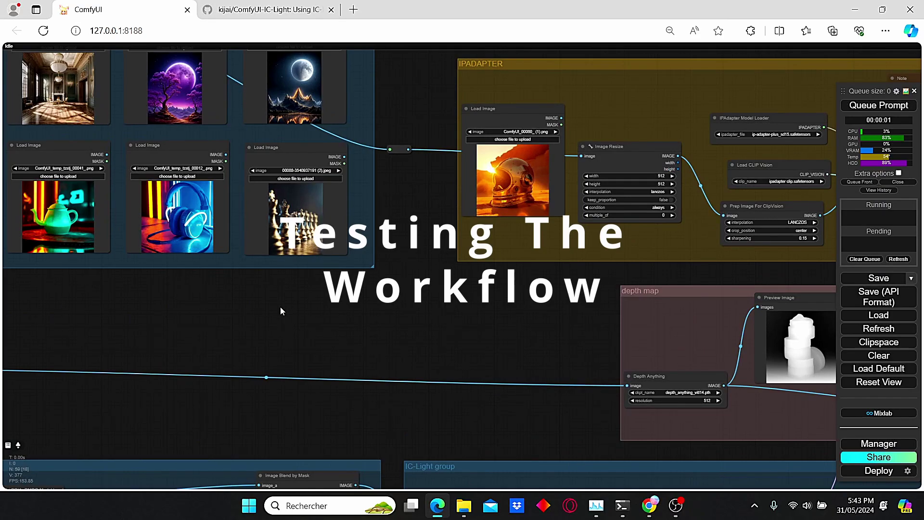
Pan and zoom the IPADAPTER group to position the Load Image node beside Image Resize
{"action": "scroll", "coordinate": [370, 218], "scroll_direction": "up", "scroll_amount": 3}
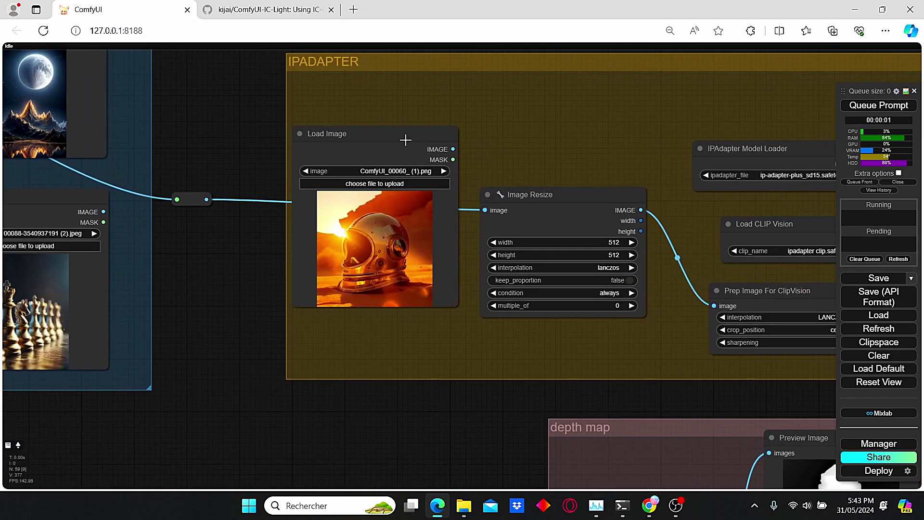
{"action": "left_click_drag", "start_coordinate": [404, 140], "coordinate": [494, 222]}
{"action": "scroll", "coordinate": [440, 145], "scroll_direction": "up", "scroll_amount": 2}
{"action": "scroll", "coordinate": [607, 171], "scroll_direction": "down", "scroll_amount": 2}
{"action": "scroll", "coordinate": [646, 154], "scroll_direction": "down", "scroll_amount": 1}
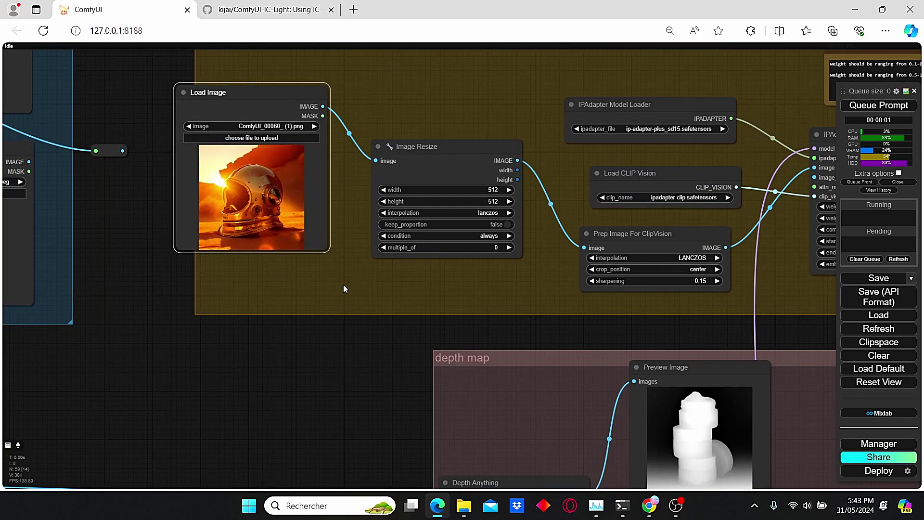
{"action": "scroll", "coordinate": [405, 299], "scroll_direction": "down", "scroll_amount": 3}
Change the positive prompt from 'day light' to 'sunlight' and queue the render
{"action": "left_click_drag", "start_coordinate": [440, 307], "coordinate": [259, 126]}
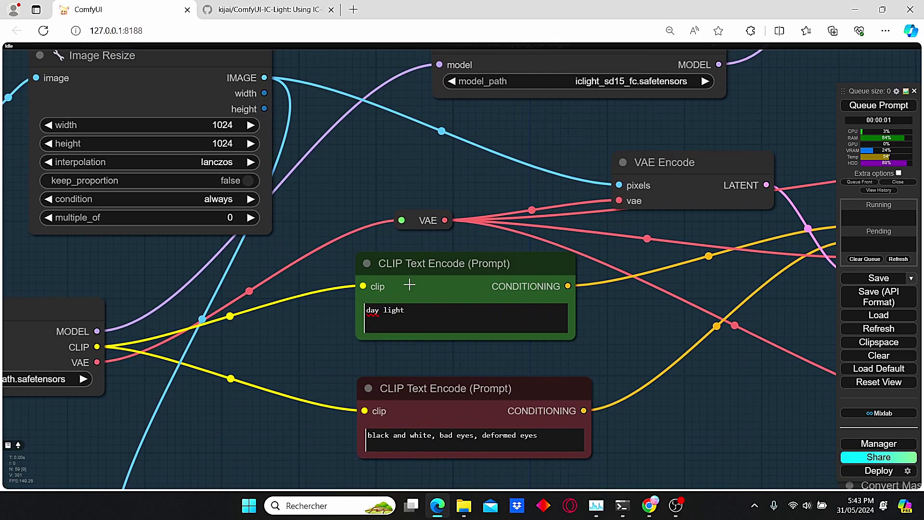
{"action": "double_click", "coordinate": [373, 310]}
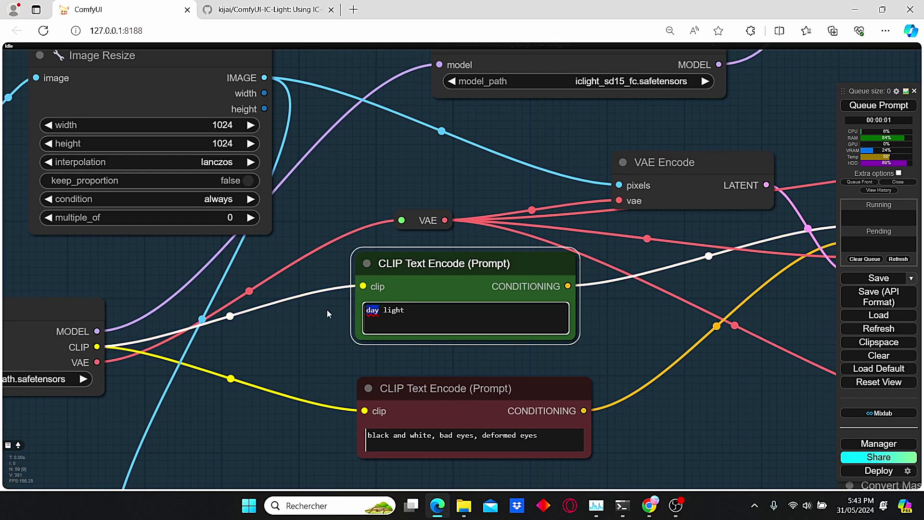
{"action": "type", "text": "sun"}
{"action": "key", "text": "Delete"}
{"action": "left_click", "coordinate": [860, 107]}
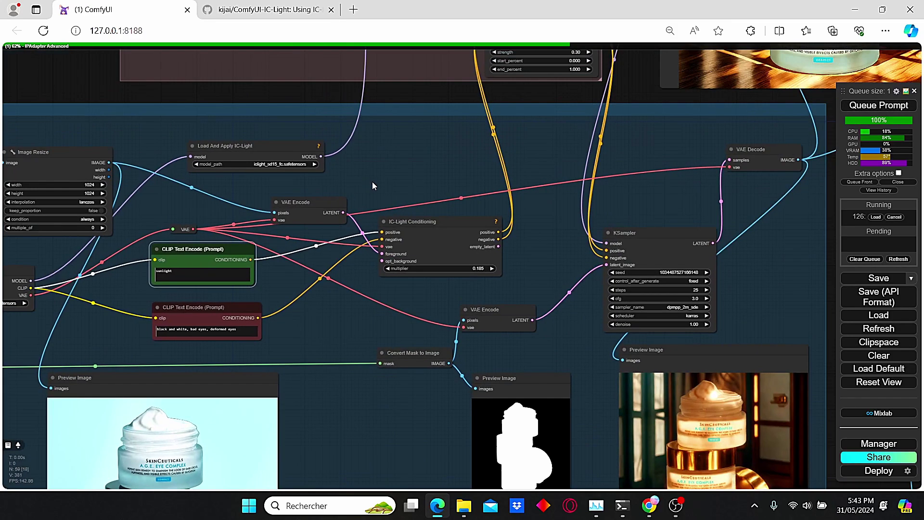
Inspect the fiery relit jars in the preview and the detail-restore Image Comparer
{"action": "scroll", "coordinate": [649, 152], "scroll_direction": "down", "scroll_amount": 2}
{"action": "left_click_drag", "start_coordinate": [650, 152], "coordinate": [471, 189]}
{"action": "scroll", "coordinate": [470, 190], "scroll_direction": "up", "scroll_amount": 4}
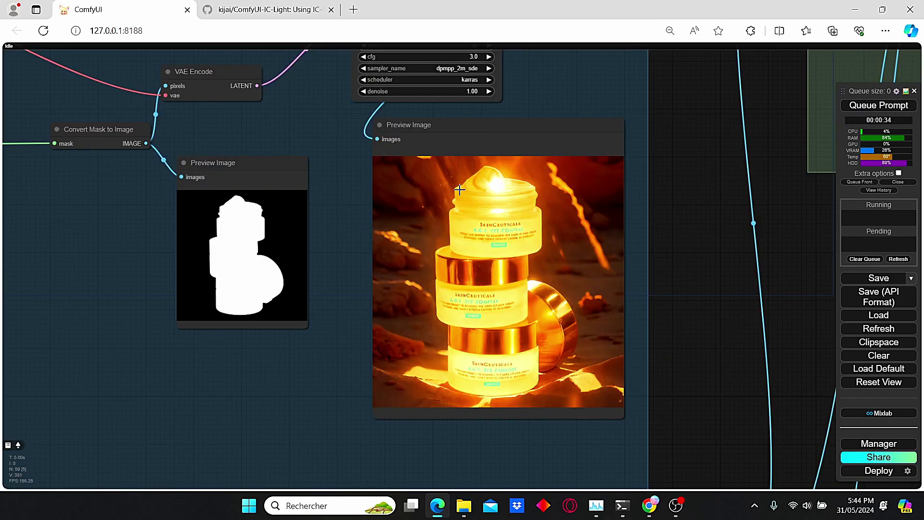
{"action": "scroll", "coordinate": [522, 315], "scroll_direction": "down", "scroll_amount": 3}
{"action": "scroll", "coordinate": [557, 226], "scroll_direction": "up", "scroll_amount": 4}
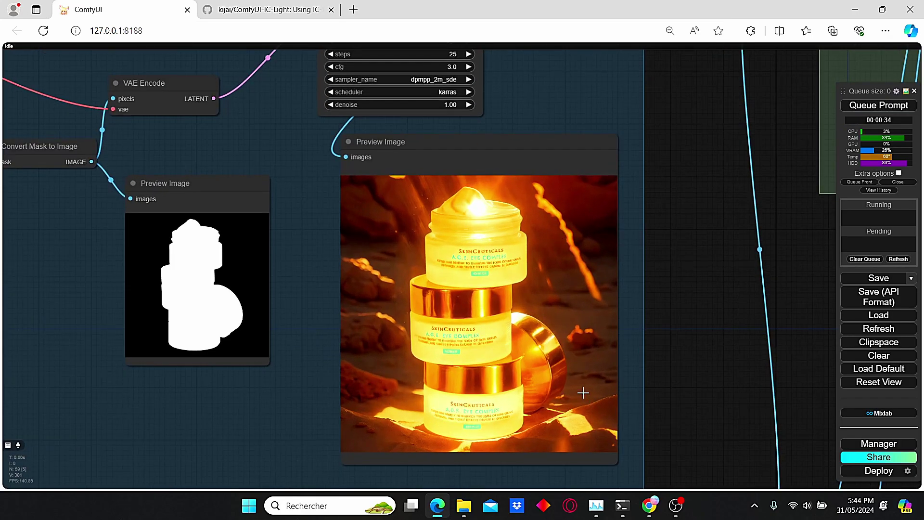
{"action": "scroll", "coordinate": [438, 272], "scroll_direction": "up", "scroll_amount": 3}
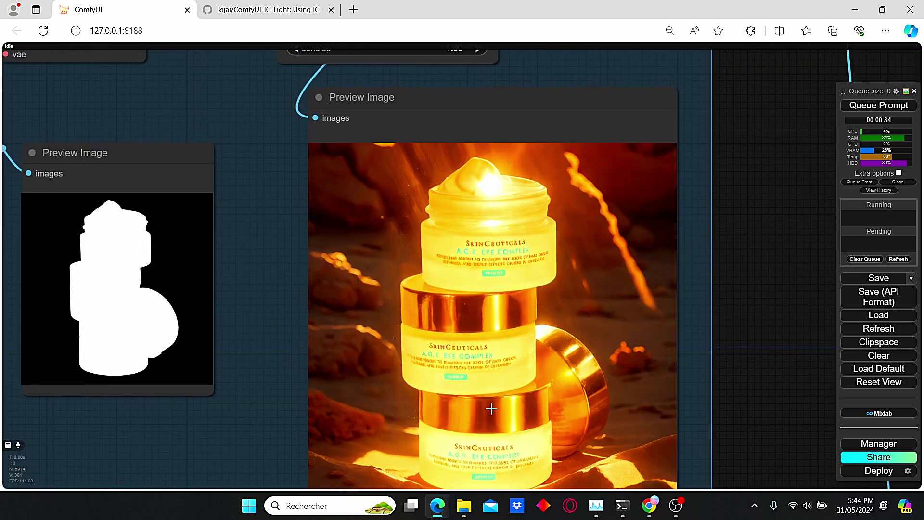
{"action": "scroll", "coordinate": [449, 212], "scroll_direction": "down", "scroll_amount": 3}
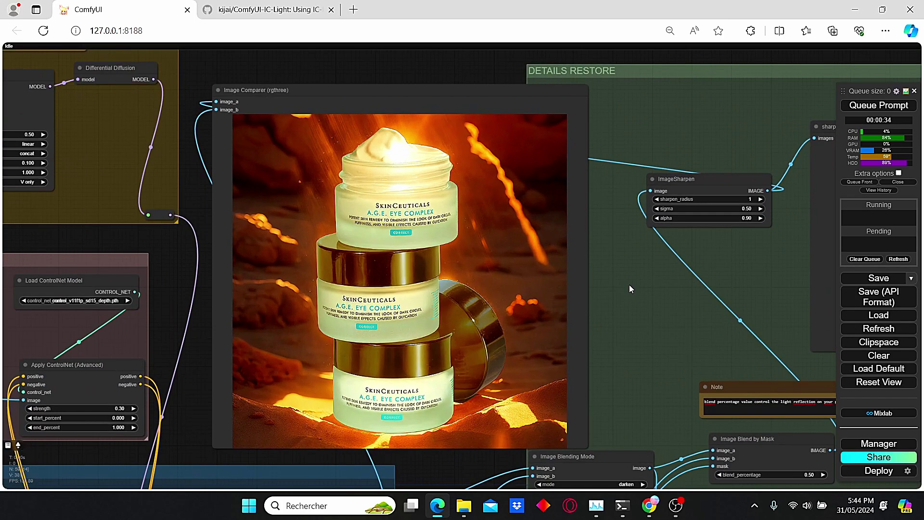
{"action": "left_click_drag", "start_coordinate": [628, 285], "coordinate": [753, 272]}
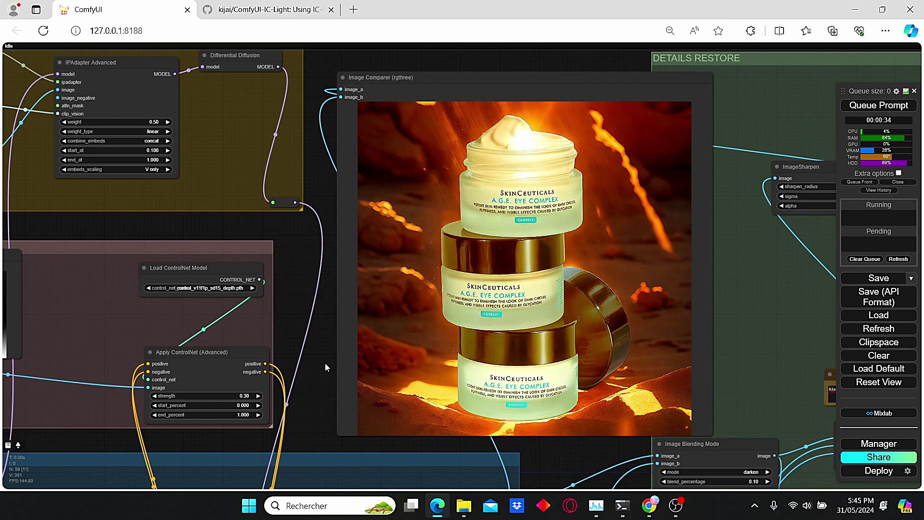
Attach a new Save Image node to the ImageSharpen IMAGE output
{"action": "scroll", "coordinate": [325, 363], "scroll_direction": "up", "scroll_amount": 3}
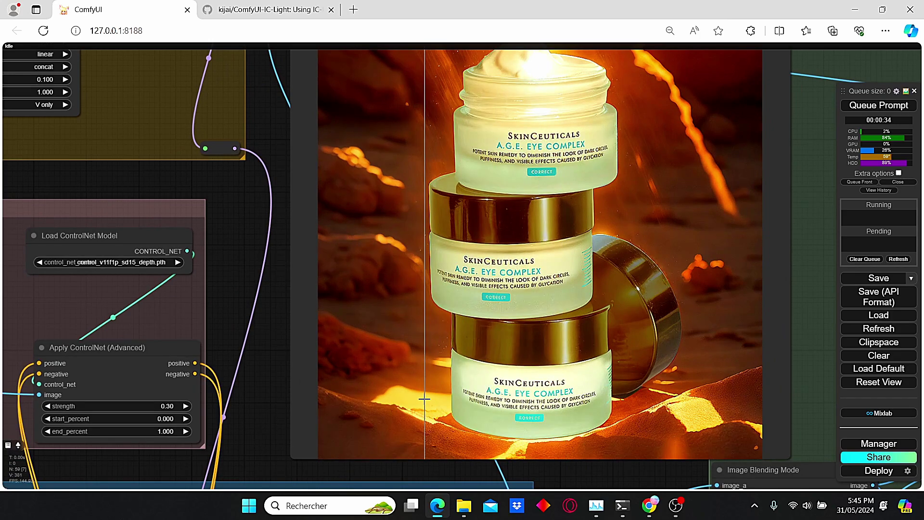
{"action": "scroll", "coordinate": [424, 399], "scroll_direction": "up", "scroll_amount": 3}
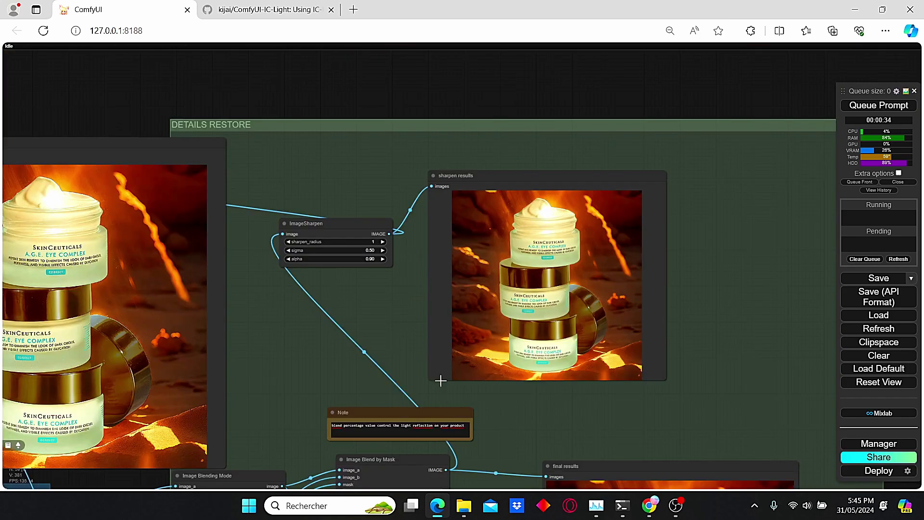
{"action": "scroll", "coordinate": [411, 280], "scroll_direction": "up", "scroll_amount": 2}
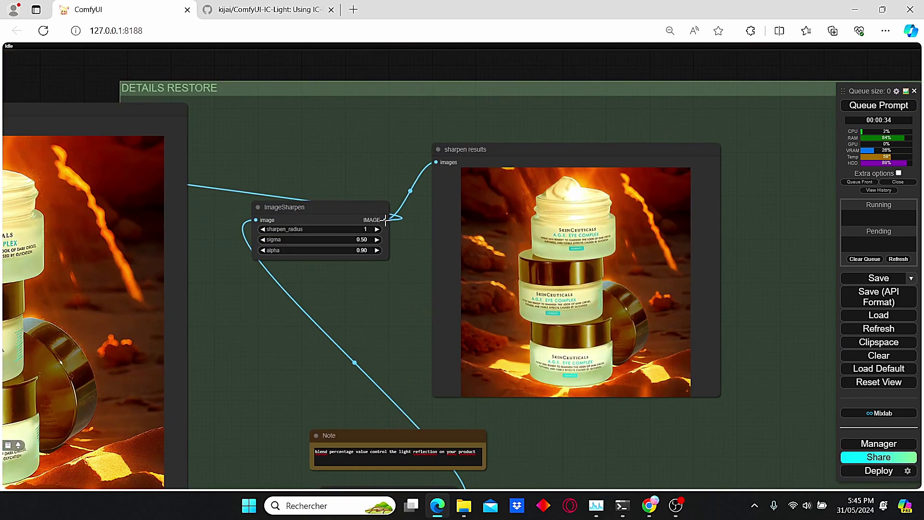
{"action": "left_click_drag", "start_coordinate": [386, 219], "coordinate": [837, 176]}
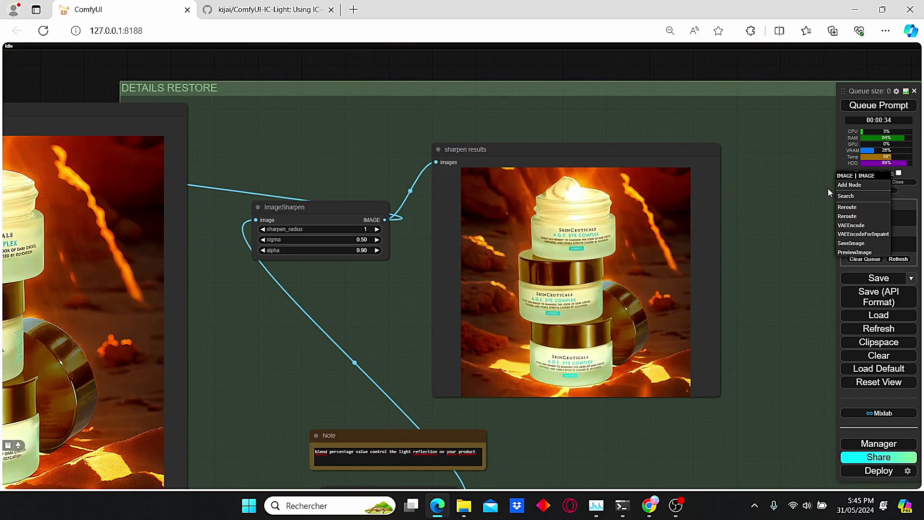
{"action": "left_click", "coordinate": [862, 244]}
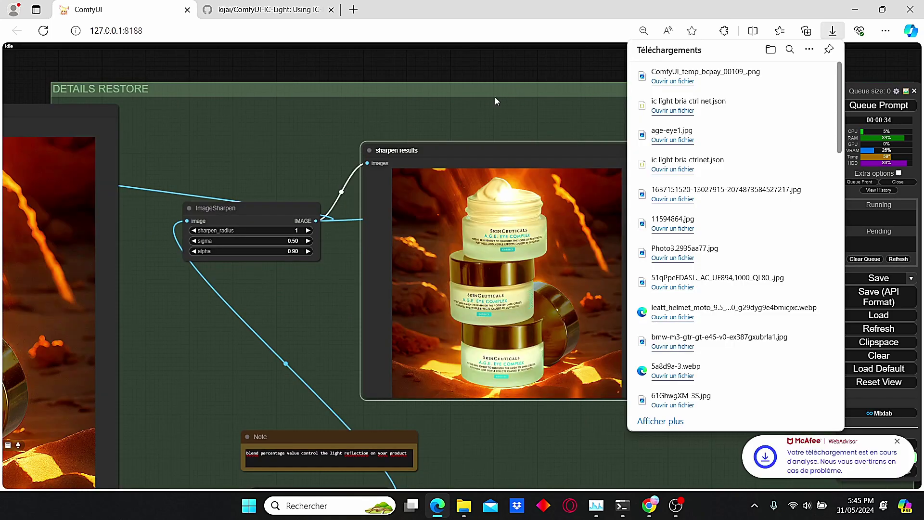
{"action": "left_click", "coordinate": [519, 140]}
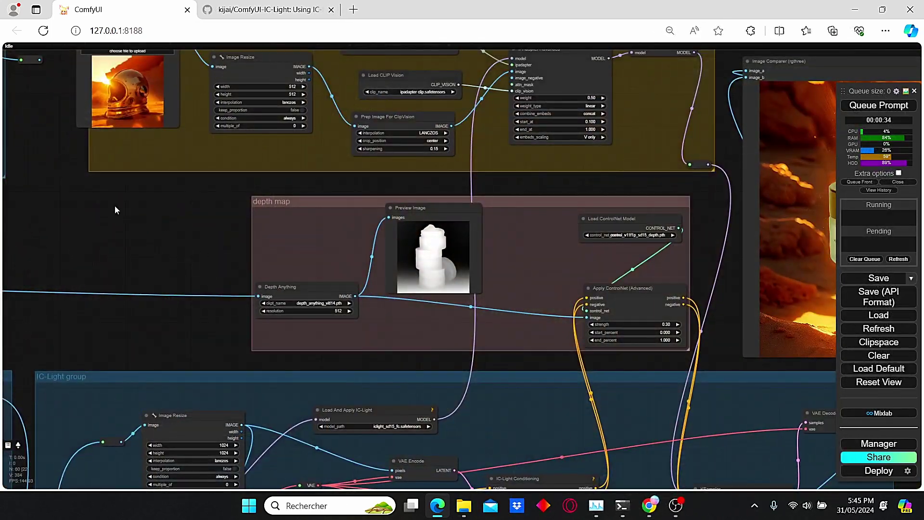
Route the neon headphones image, instead of the moon, through the reroute into Image Resize
{"action": "left_click_drag", "start_coordinate": [115, 205], "coordinate": [544, 322]}
{"action": "scroll", "coordinate": [330, 278], "scroll_direction": "up", "scroll_amount": 1}
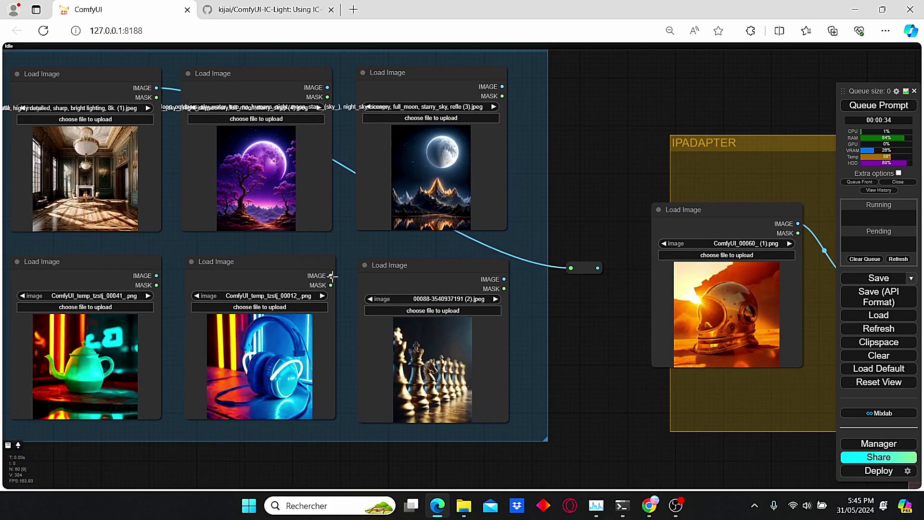
{"action": "left_click_drag", "start_coordinate": [332, 276], "coordinate": [585, 268]}
{"action": "scroll", "coordinate": [597, 316], "scroll_direction": "down", "scroll_amount": 2}
{"action": "left_click_drag", "start_coordinate": [596, 316], "coordinate": [470, 317]}
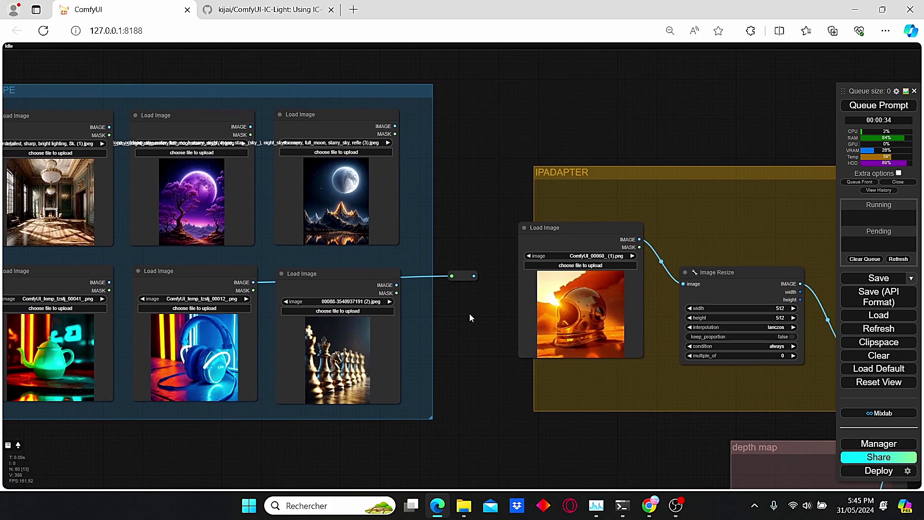
{"action": "scroll", "coordinate": [470, 291], "scroll_direction": "up", "scroll_amount": 2}
{"action": "left_click_drag", "start_coordinate": [476, 272], "coordinate": [730, 282]}
{"action": "scroll", "coordinate": [653, 446], "scroll_direction": "down", "scroll_amount": 3}
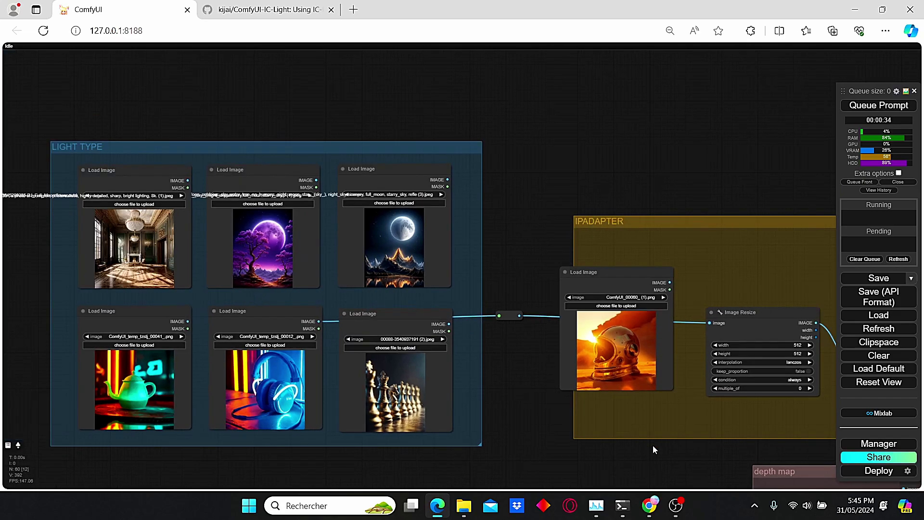
Replace 'sunlight' in the positive prompt with 'neon light'
{"action": "left_click_drag", "start_coordinate": [653, 446], "coordinate": [485, 376]}
{"action": "left_click_drag", "start_coordinate": [684, 379], "coordinate": [414, 120]}
{"action": "left_click_drag", "start_coordinate": [356, 443], "coordinate": [635, 262]}
{"action": "scroll", "coordinate": [646, 284], "scroll_direction": "up", "scroll_amount": 5}
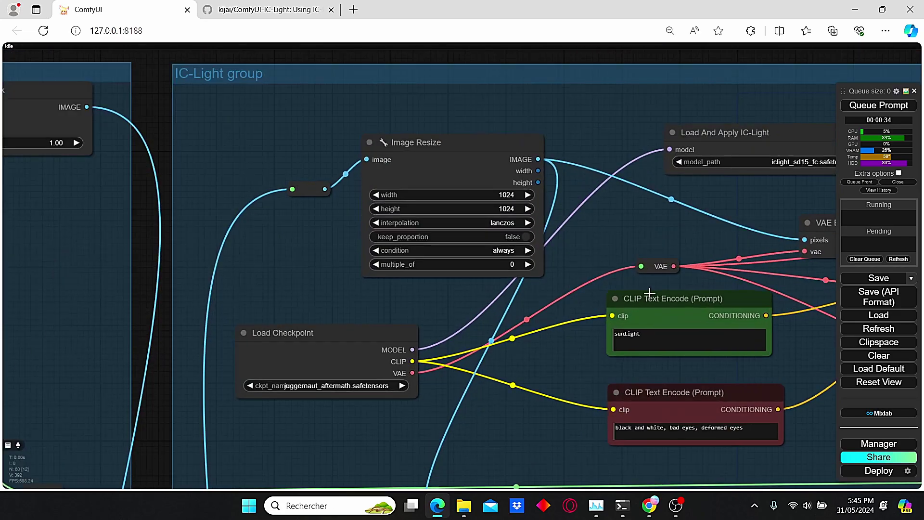
{"action": "scroll", "coordinate": [649, 293], "scroll_direction": "up", "scroll_amount": 2}
{"action": "left_click_drag", "start_coordinate": [576, 263], "coordinate": [541, 241]}
{"action": "scroll", "coordinate": [578, 289], "scroll_direction": "up", "scroll_amount": 1}
{"action": "left_click_drag", "start_coordinate": [625, 319], "coordinate": [536, 315]}
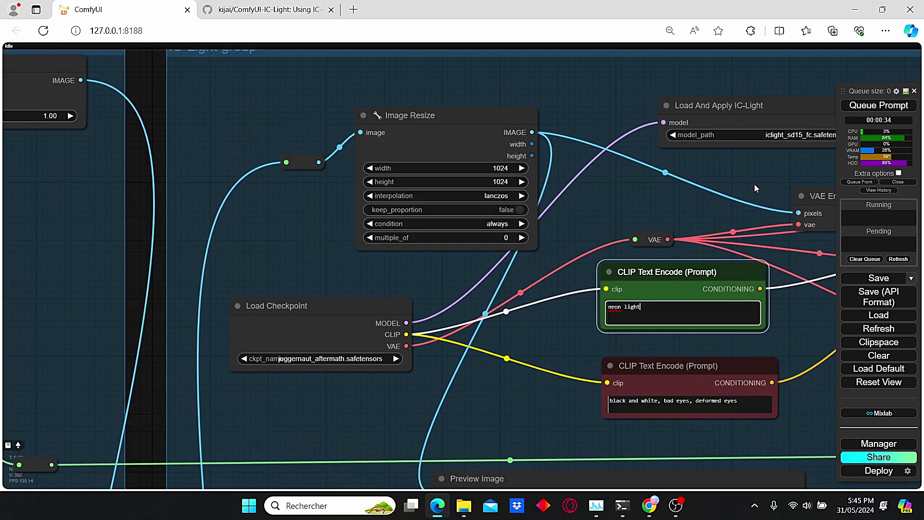
{"action": "left_click", "coordinate": [671, 213]}
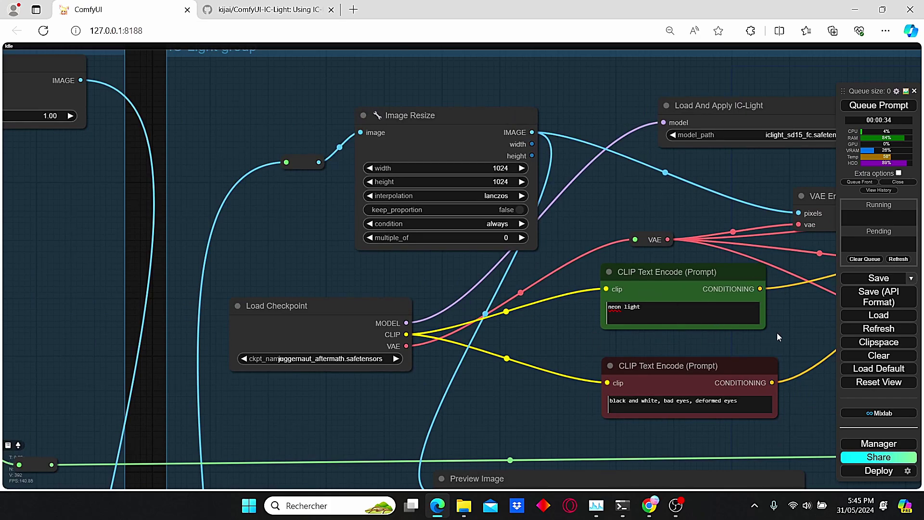
Queue the neon light render
{"action": "scroll", "coordinate": [792, 330], "scroll_direction": "down", "scroll_amount": 3}
{"action": "left_click_drag", "start_coordinate": [794, 330], "coordinate": [428, 333]}
{"action": "left_click", "coordinate": [870, 106]}
{"action": "scroll", "coordinate": [792, 208], "scroll_direction": "down", "scroll_amount": 2}
Review the cyan-and-red neon jar render in Preview Image, then in the Image Comparer
{"action": "scroll", "coordinate": [770, 249], "scroll_direction": "down", "scroll_amount": 2}
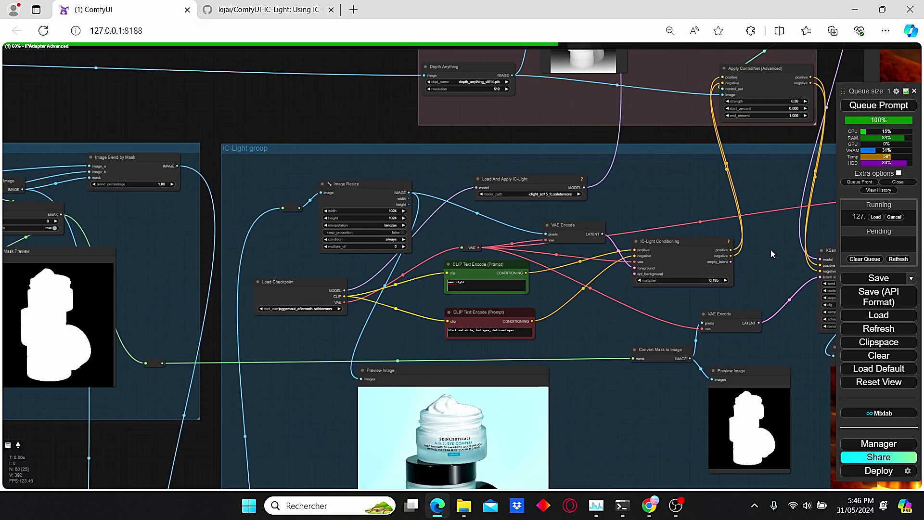
{"action": "left_click_drag", "start_coordinate": [770, 250], "coordinate": [613, 260]}
{"action": "scroll", "coordinate": [764, 328], "scroll_direction": "up", "scroll_amount": 2}
{"action": "left_click_drag", "start_coordinate": [765, 330], "coordinate": [649, 270]}
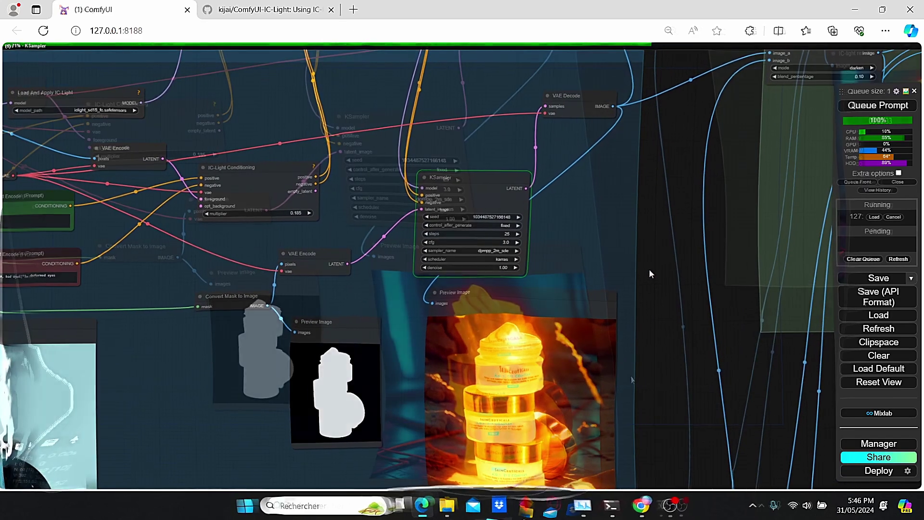
{"action": "left_click_drag", "start_coordinate": [625, 343], "coordinate": [598, 320]}
{"action": "left_click_drag", "start_coordinate": [598, 320], "coordinate": [588, 318]}
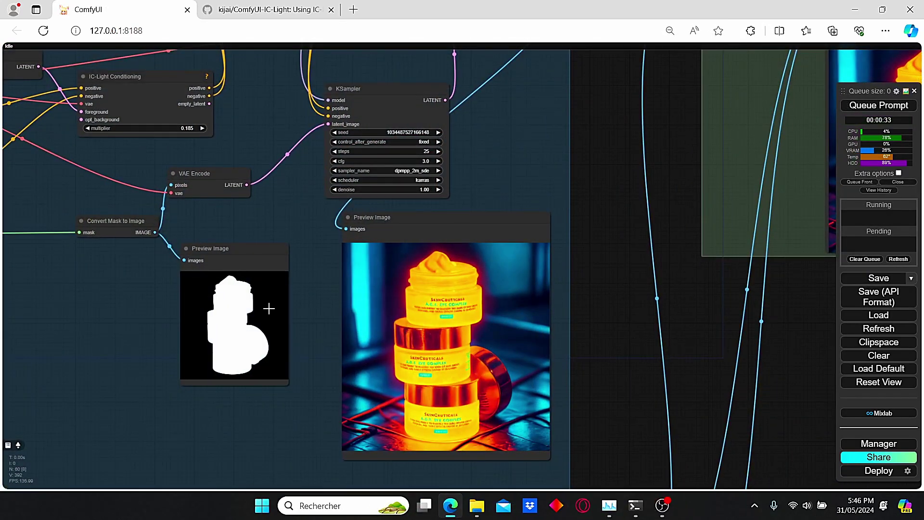
{"action": "scroll", "coordinate": [367, 319], "scroll_direction": "up", "scroll_amount": 4}
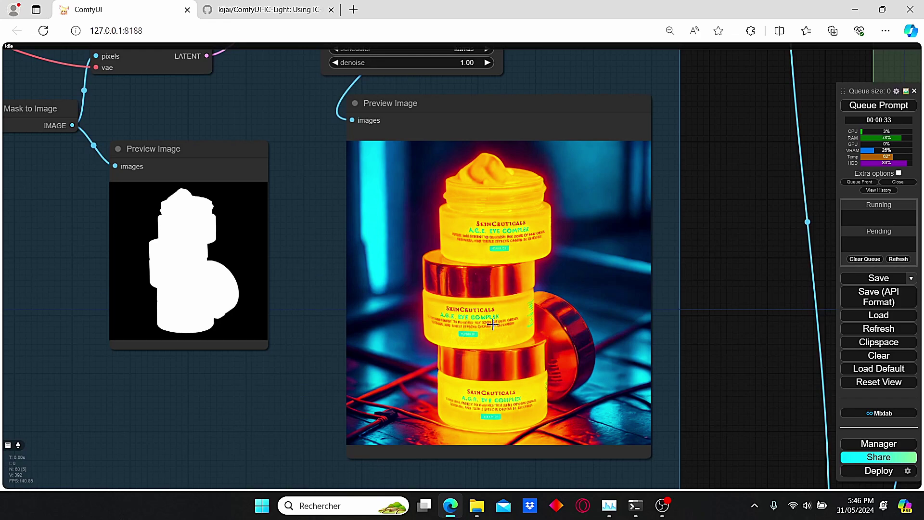
{"action": "scroll", "coordinate": [692, 209], "scroll_direction": "down", "scroll_amount": 3}
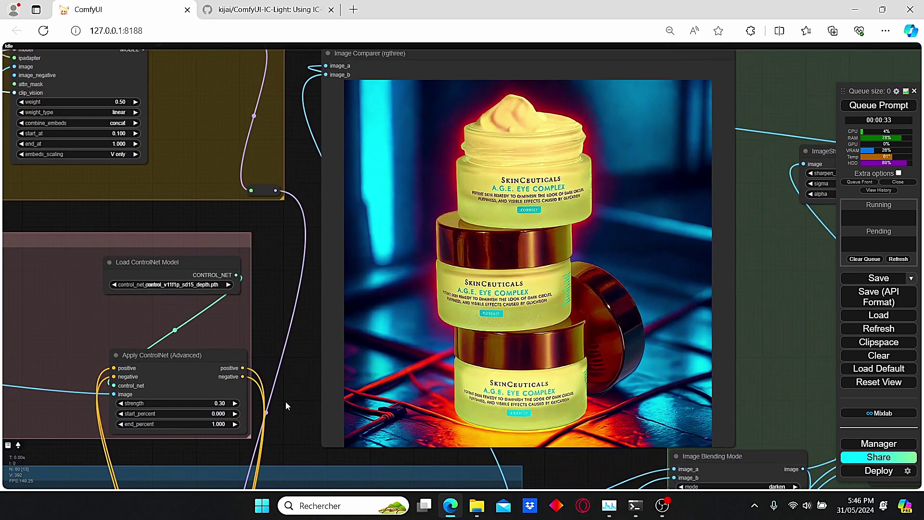
{"action": "left_click_drag", "start_coordinate": [285, 402], "coordinate": [264, 400]}
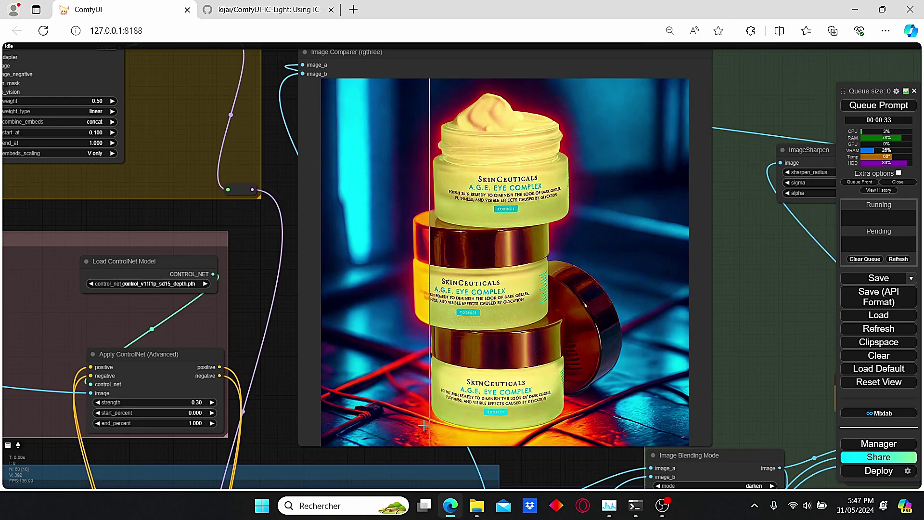
{"action": "scroll", "coordinate": [322, 406], "scroll_direction": "down", "scroll_amount": 2}
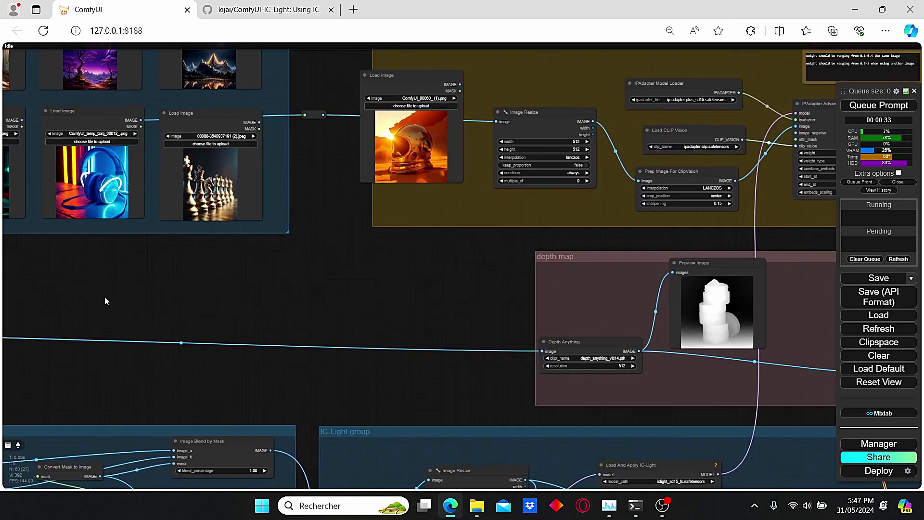
Pan to the LIGHT TYPE group to use the moon image as reference
{"action": "scroll", "coordinate": [97, 293], "scroll_direction": "up", "scroll_amount": 1}
{"action": "left_click_drag", "start_coordinate": [71, 286], "coordinate": [417, 359]}
{"action": "scroll", "coordinate": [414, 338], "scroll_direction": "down", "scroll_amount": 2}
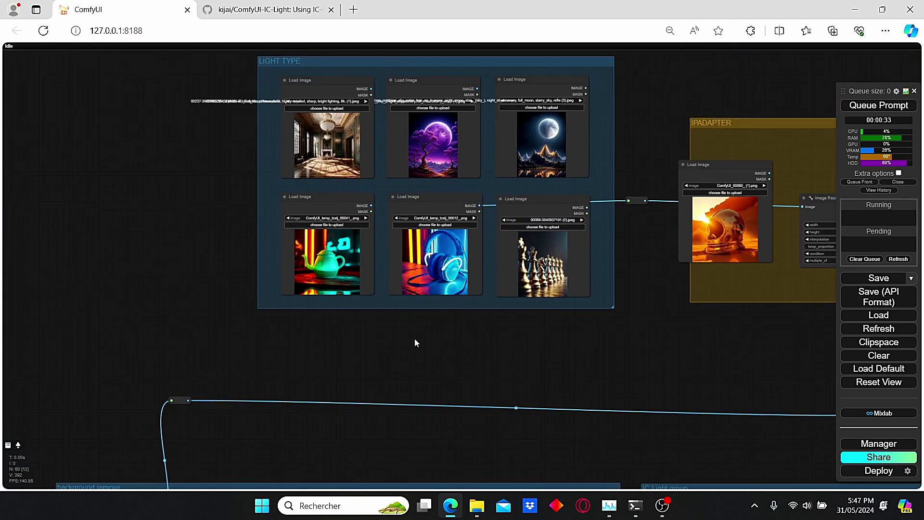
{"action": "left_click_drag", "start_coordinate": [482, 318], "coordinate": [324, 373]}
{"action": "scroll", "coordinate": [309, 355], "scroll_direction": "up", "scroll_amount": 2}
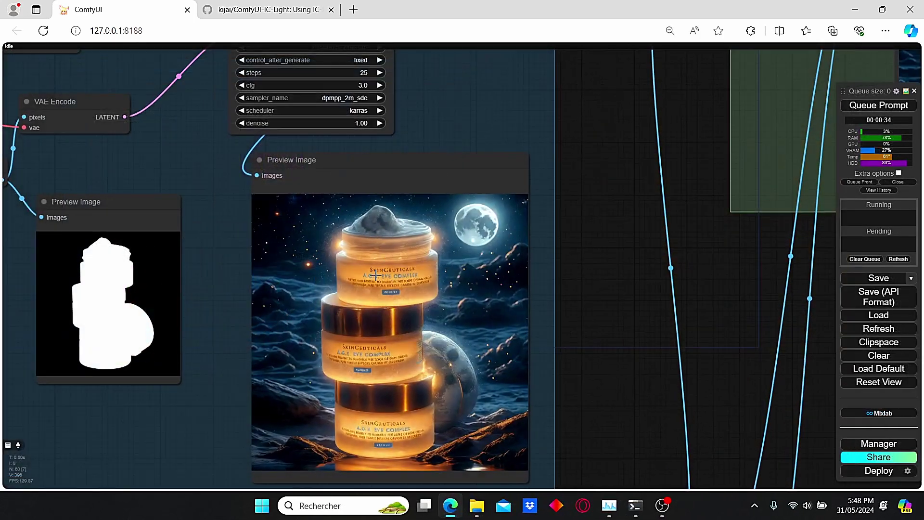
Inspect the moonlit night jar render in the Image Comparer
{"action": "scroll", "coordinate": [395, 336], "scroll_direction": "up", "scroll_amount": 1}
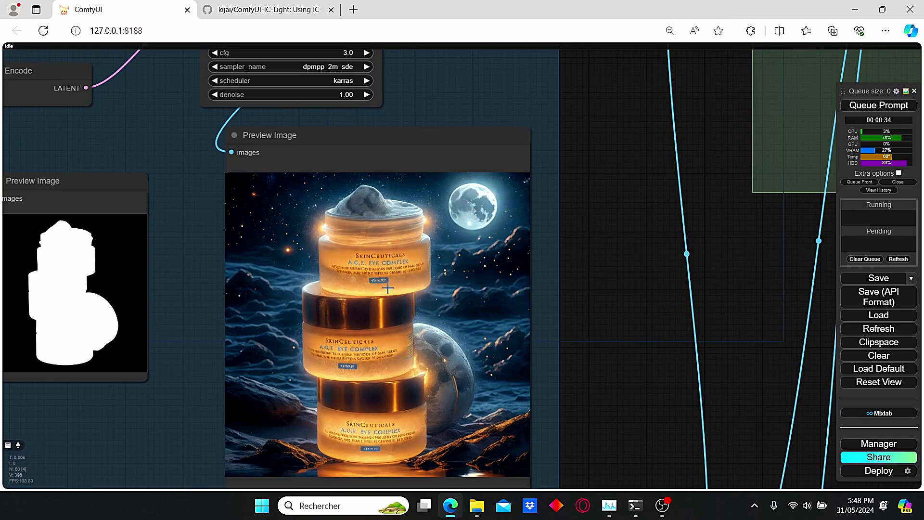
{"action": "scroll", "coordinate": [373, 246], "scroll_direction": "up", "scroll_amount": 2}
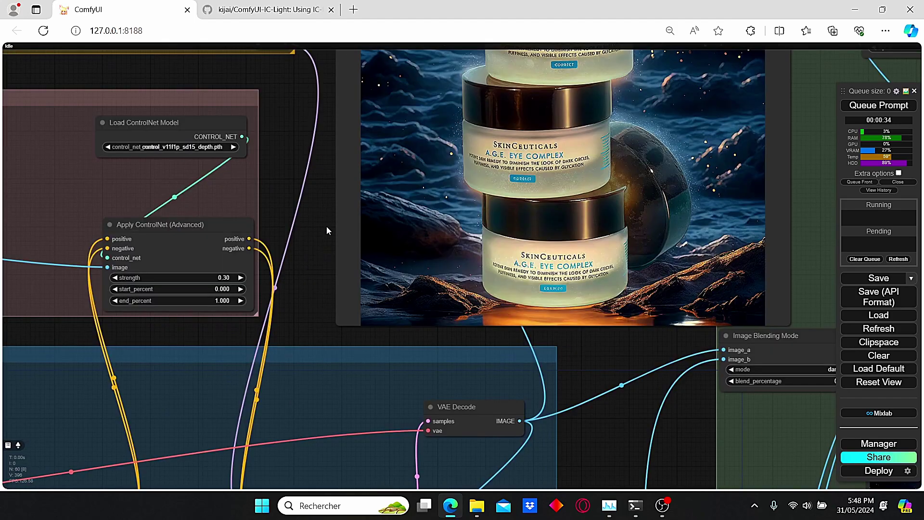
{"action": "left_click_drag", "start_coordinate": [326, 226], "coordinate": [255, 353]}
{"action": "scroll", "coordinate": [298, 369], "scroll_direction": "down", "scroll_amount": 2}
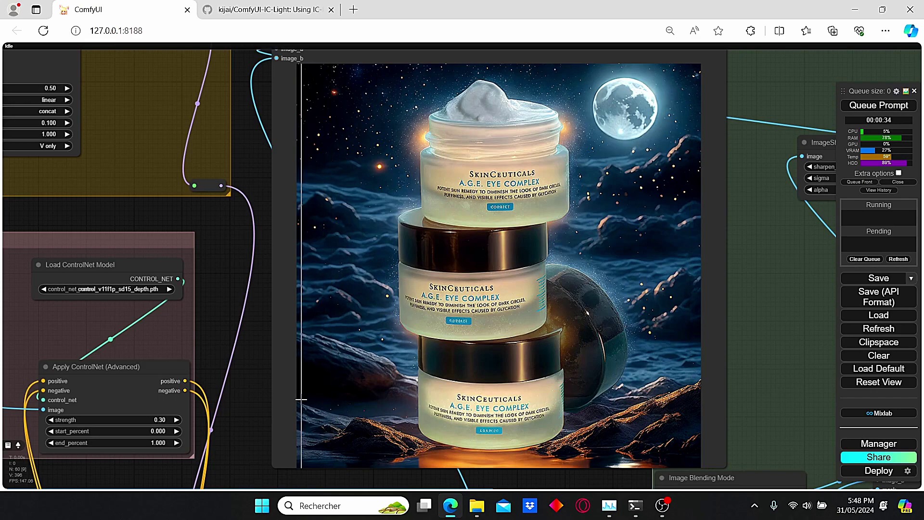
{"action": "scroll", "coordinate": [242, 384], "scroll_direction": "down", "scroll_amount": 3}
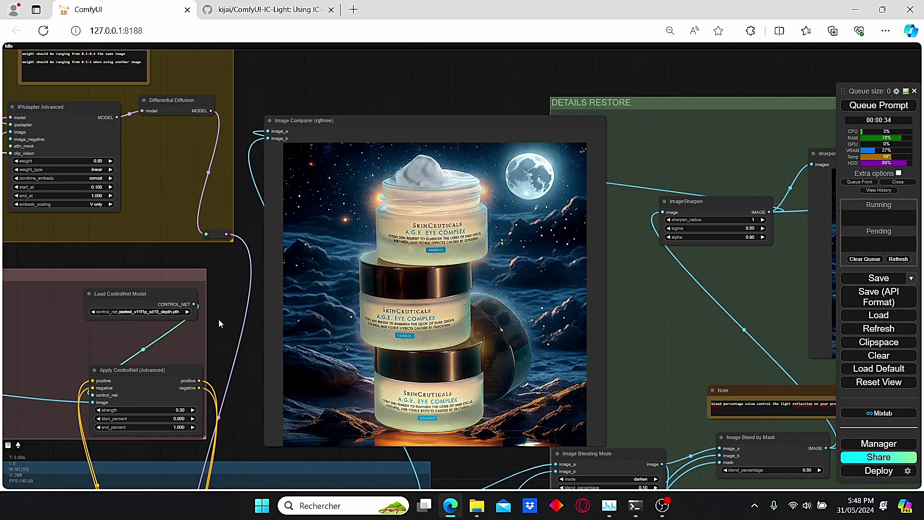
Set the IPAdapter weight to 0.4 and queue a new render
{"action": "scroll", "coordinate": [218, 319], "scroll_direction": "up", "scroll_amount": 5}
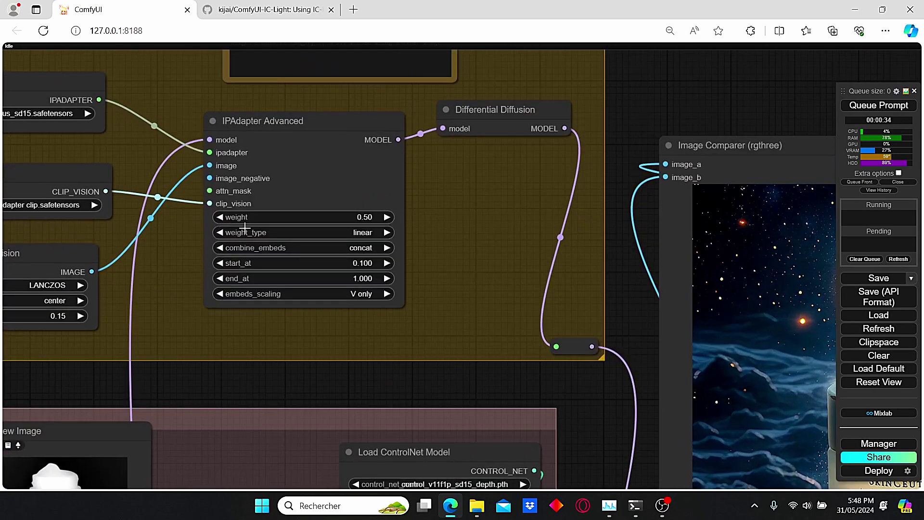
{"action": "left_click", "coordinate": [327, 217]}
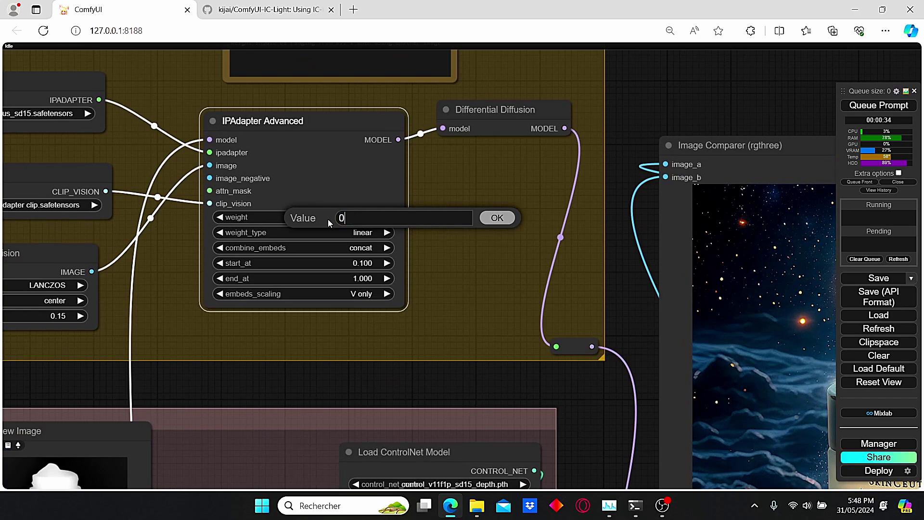
{"action": "key", "text": "Return"}
{"action": "left_click", "coordinate": [332, 219]}
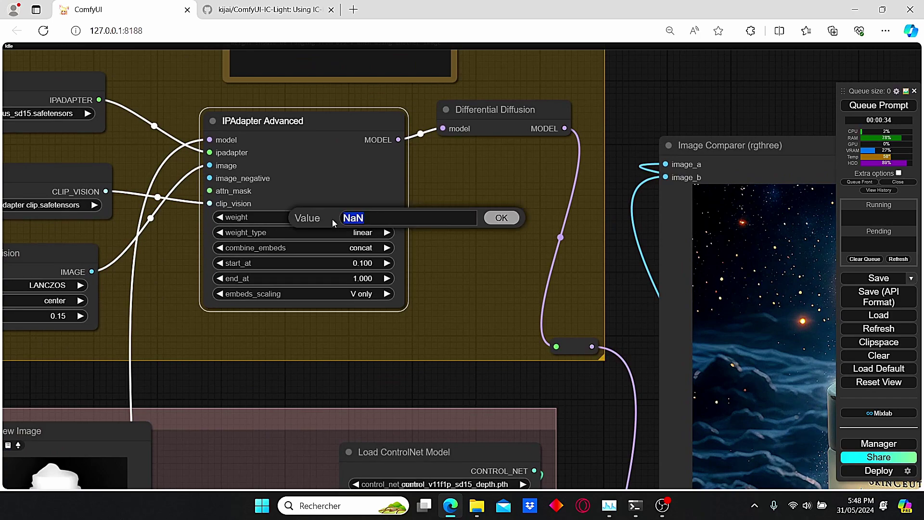
{"action": "type", "text": "0.4"}
{"action": "key", "text": "Return"}
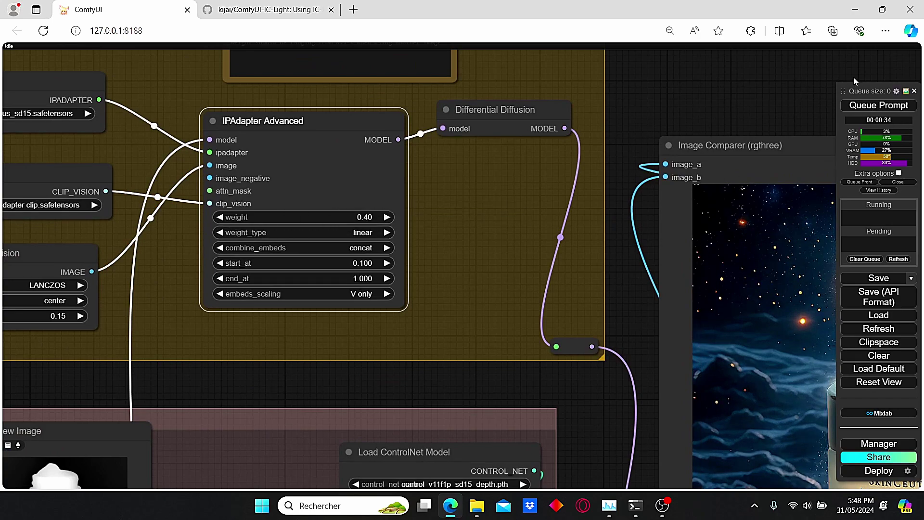
{"action": "left_click", "coordinate": [863, 106]}
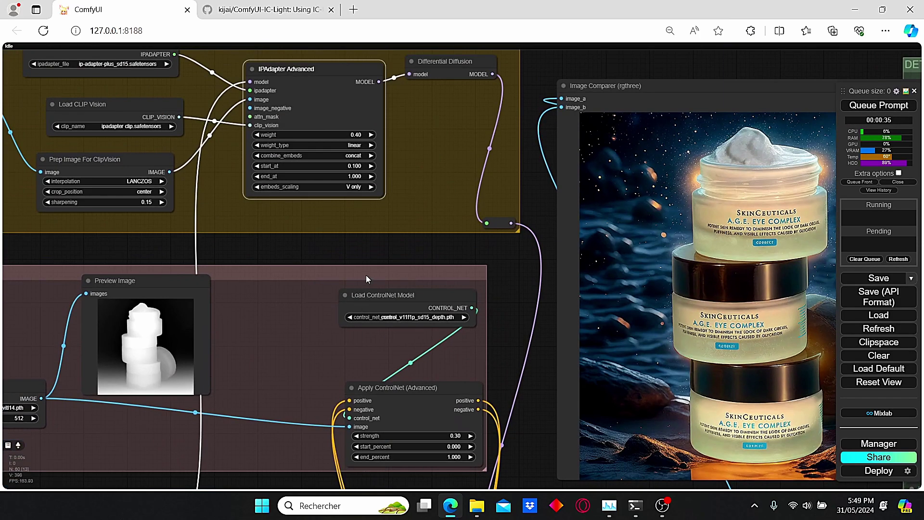
Lower the IPAdapter weight further to 0.15
{"action": "left_click_drag", "start_coordinate": [374, 230], "coordinate": [381, 307]}
{"action": "scroll", "coordinate": [381, 307], "scroll_direction": "up", "scroll_amount": 3}
{"action": "left_click", "coordinate": [354, 178]}
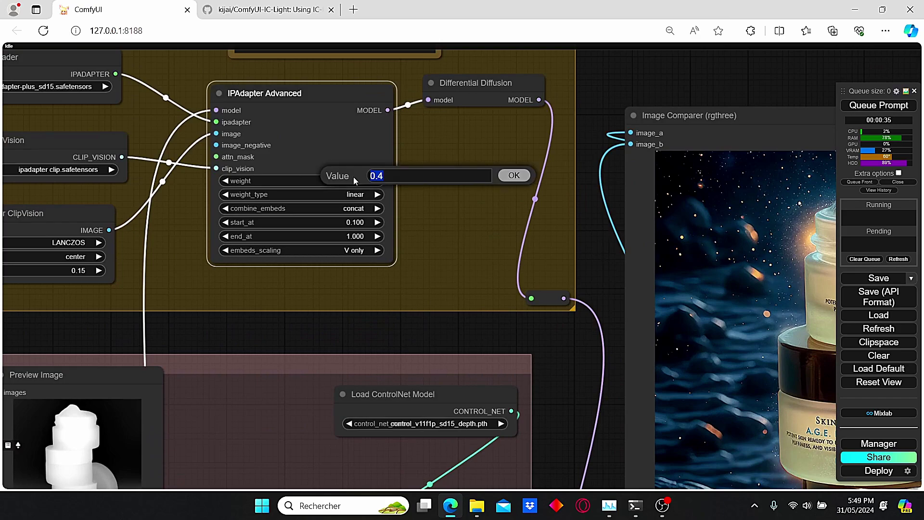
{"action": "type", "text": "0.15"}
{"action": "key", "text": "Return"}
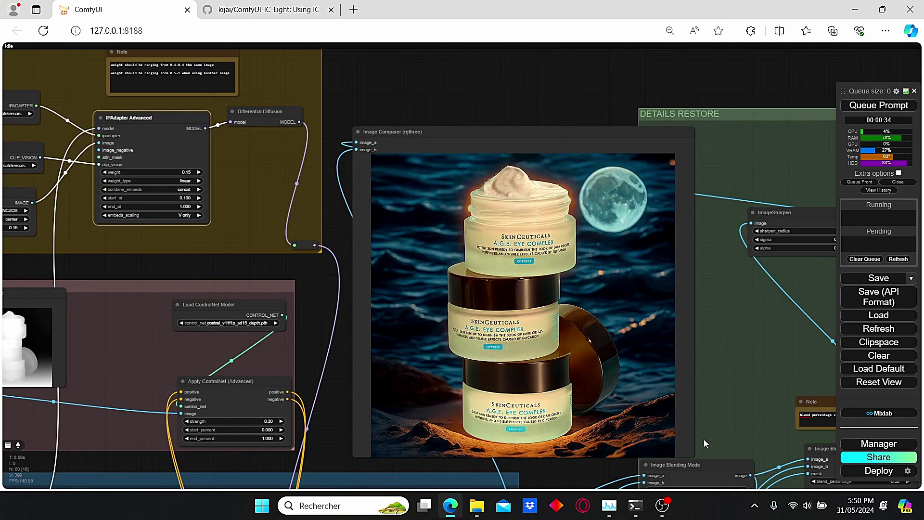
Load the white controller photo 61GhwgXM-3S (1).jpg into the background-remove Load Image
{"action": "scroll", "coordinate": [328, 420], "scroll_direction": "down", "scroll_amount": 3}
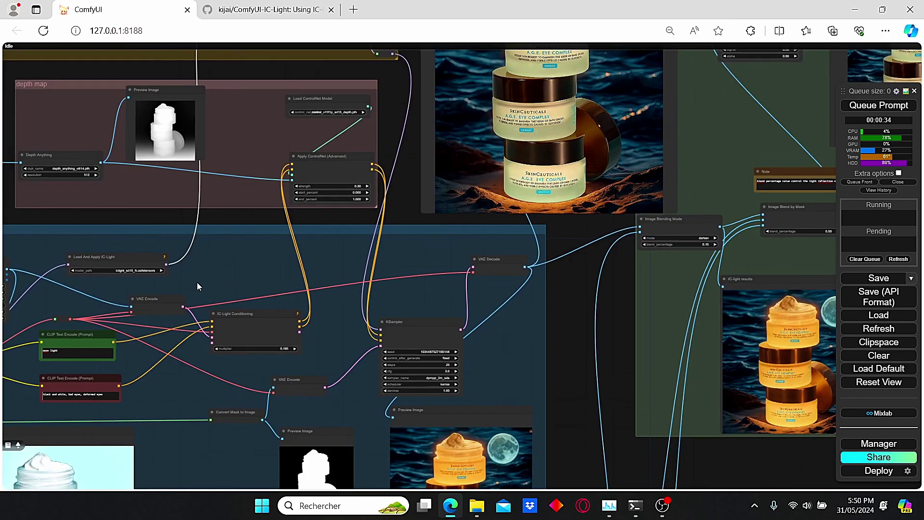
{"action": "left_click_drag", "start_coordinate": [173, 280], "coordinate": [478, 290]}
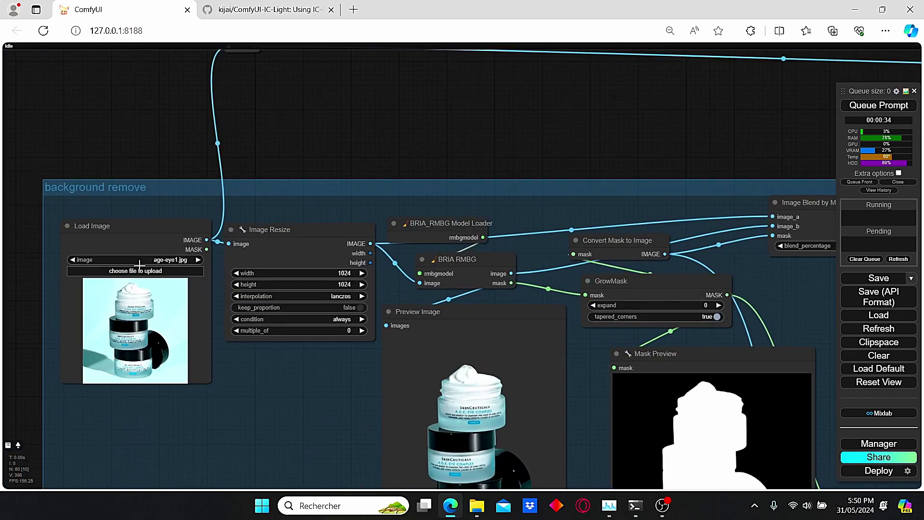
{"action": "left_click", "coordinate": [149, 271]}
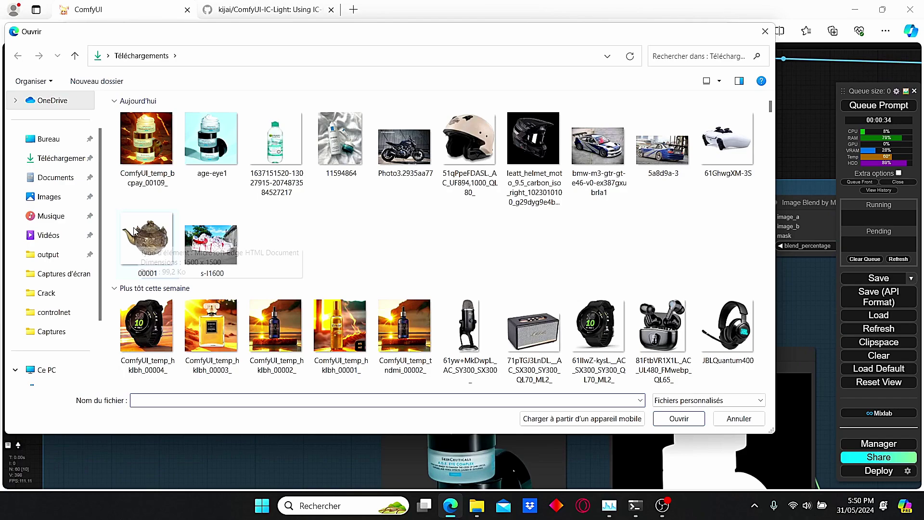
{"action": "double_click", "coordinate": [732, 153]}
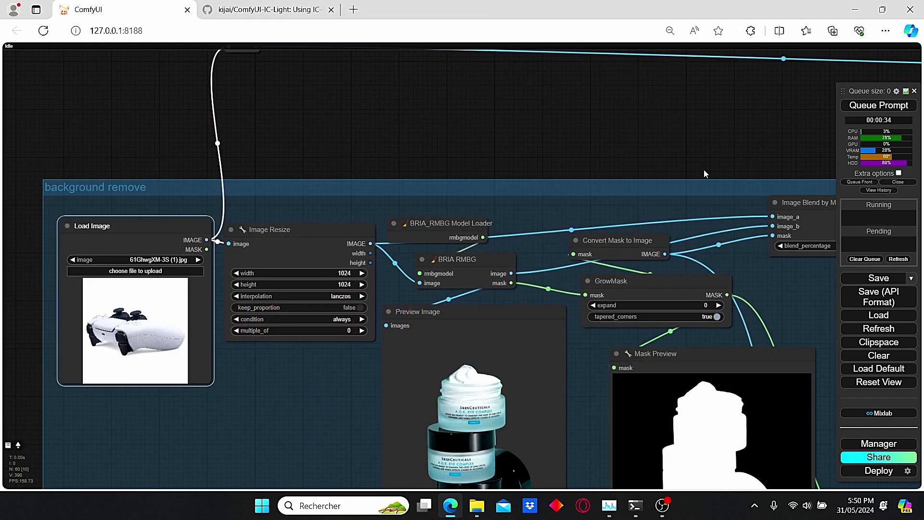
{"action": "scroll", "coordinate": [573, 281], "scroll_direction": "down", "scroll_amount": 1}
Remove the trailing word from the positive prompt
{"action": "scroll", "coordinate": [600, 289], "scroll_direction": "down", "scroll_amount": 5}
{"action": "left_click_drag", "start_coordinate": [789, 250], "coordinate": [356, 432]}
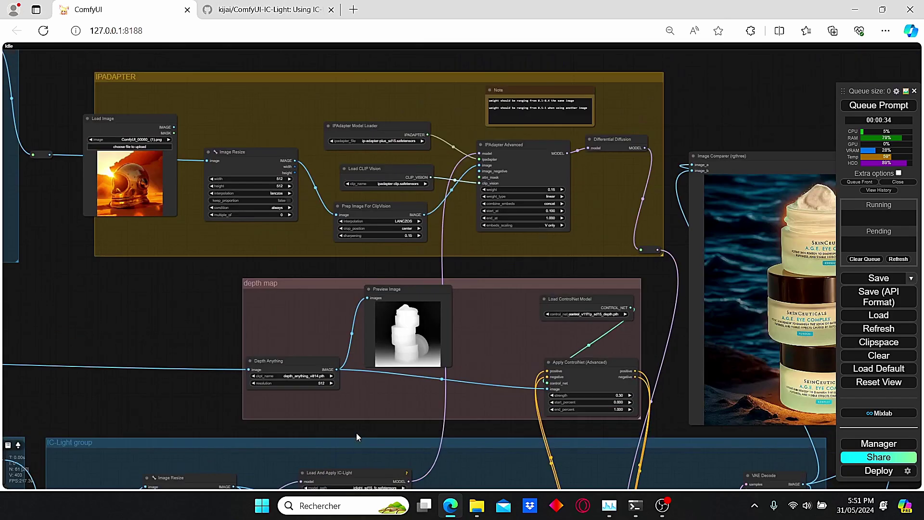
{"action": "scroll", "coordinate": [362, 264], "scroll_direction": "up", "scroll_amount": 4}
{"action": "left_click_drag", "start_coordinate": [70, 240], "coordinate": [313, 423]}
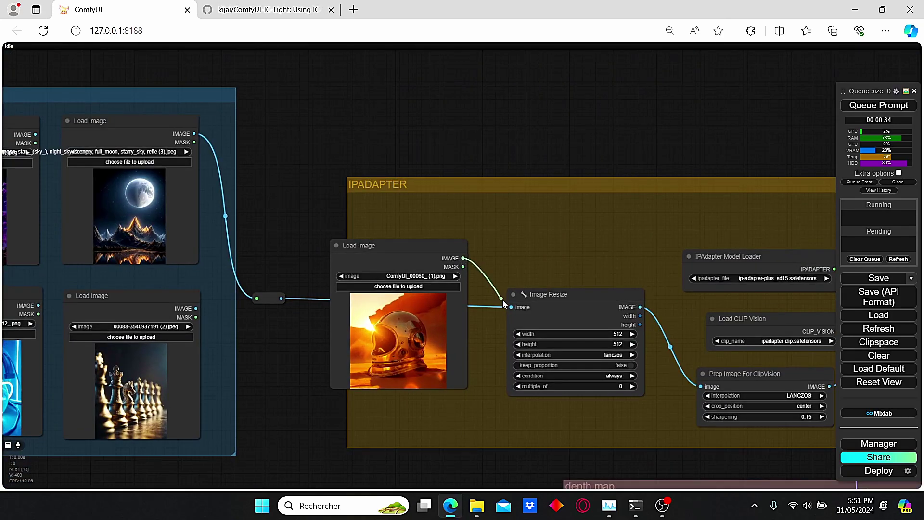
{"action": "scroll", "coordinate": [540, 428], "scroll_direction": "down", "scroll_amount": 3}
{"action": "left_click_drag", "start_coordinate": [540, 428], "coordinate": [381, 128]}
{"action": "left_click_drag", "start_coordinate": [457, 286], "coordinate": [440, 101]}
{"action": "scroll", "coordinate": [356, 308], "scroll_direction": "up", "scroll_amount": 8}
{"action": "left_click_drag", "start_coordinate": [344, 306], "coordinate": [367, 306]}
{"action": "key", "text": "BackSpace"}
{"action": "scroll", "coordinate": [751, 84], "scroll_direction": "down", "scroll_amount": 5}
Set the IPAdapter Advanced weight to 0.50 and queue the render
{"action": "left_click_drag", "start_coordinate": [750, 84], "coordinate": [403, 239]}
{"action": "scroll", "coordinate": [402, 235], "scroll_direction": "up", "scroll_amount": 2}
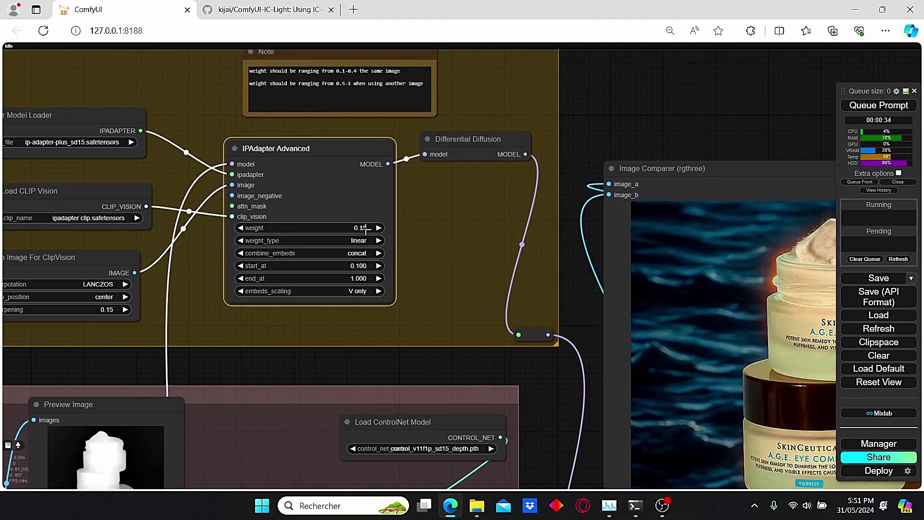
{"action": "left_click", "coordinate": [353, 229]}
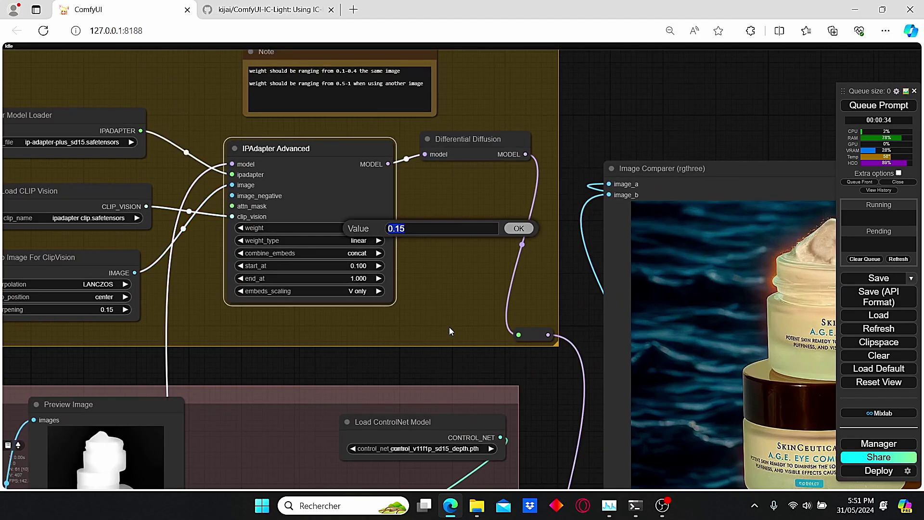
{"action": "type", "text": "0.5"}
{"action": "key", "text": "Return"}
{"action": "scroll", "coordinate": [623, 307], "scroll_direction": "down", "scroll_amount": 2}
{"action": "scroll", "coordinate": [623, 307], "scroll_direction": "down", "scroll_amount": 1}
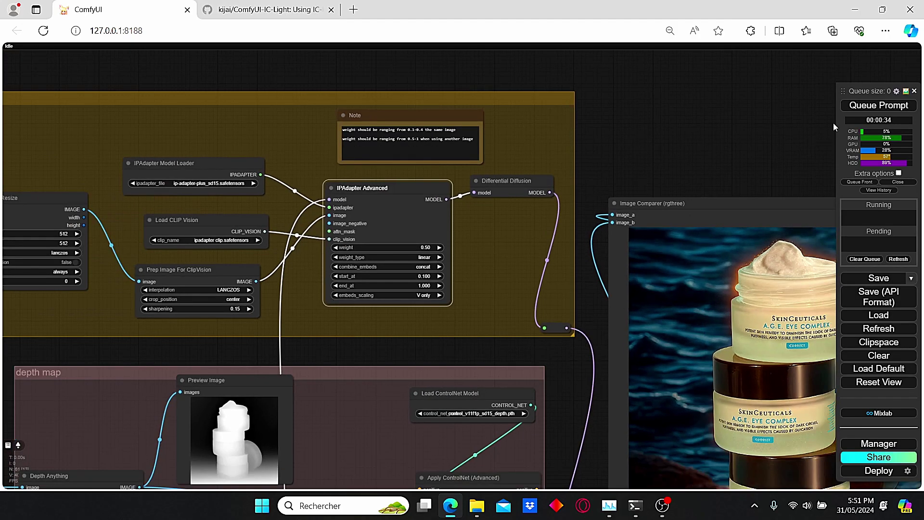
{"action": "left_click", "coordinate": [859, 110]}
Zoom into the Image Comparer to inspect the controller on sunlit desert sand
{"action": "left_click_drag", "start_coordinate": [598, 440], "coordinate": [443, 53]}
{"action": "scroll", "coordinate": [603, 359], "scroll_direction": "down", "scroll_amount": 2}
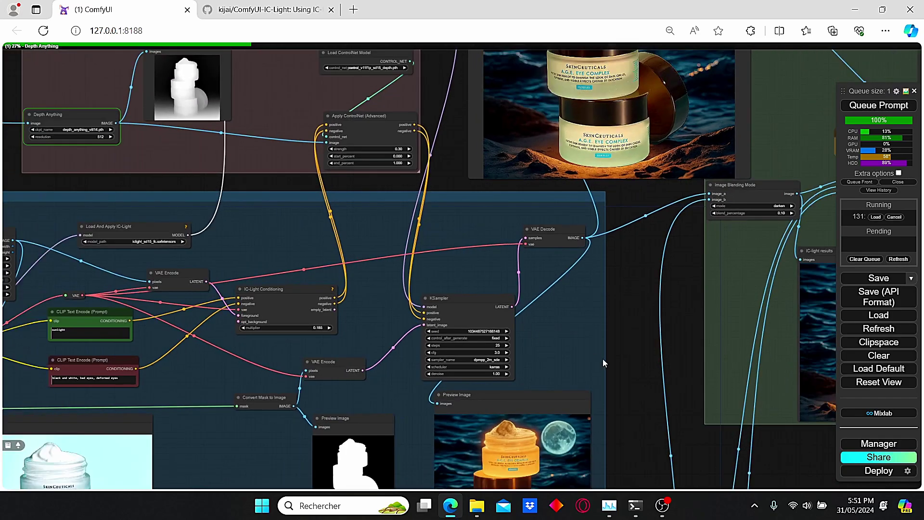
{"action": "left_click_drag", "start_coordinate": [602, 359], "coordinate": [559, 213]}
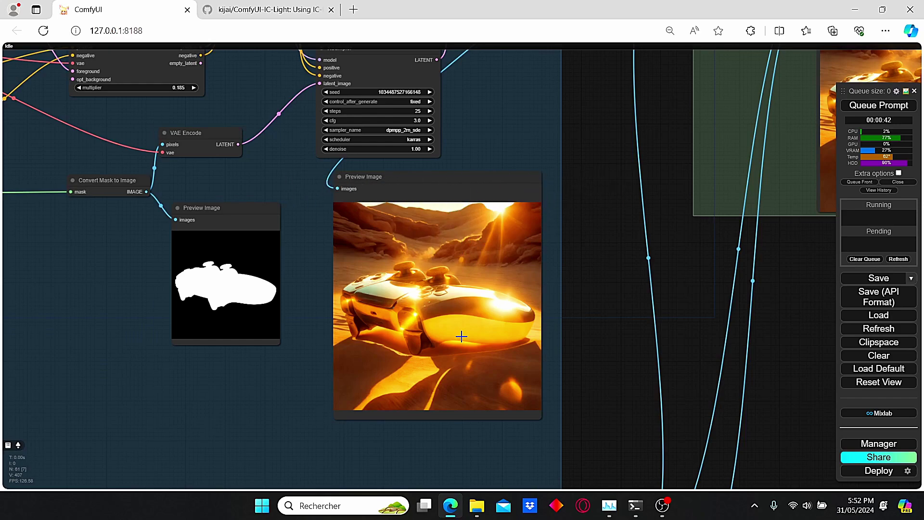
{"action": "scroll", "coordinate": [462, 308], "scroll_direction": "up", "scroll_amount": 2}
{"action": "scroll", "coordinate": [469, 308], "scroll_direction": "up", "scroll_amount": 2}
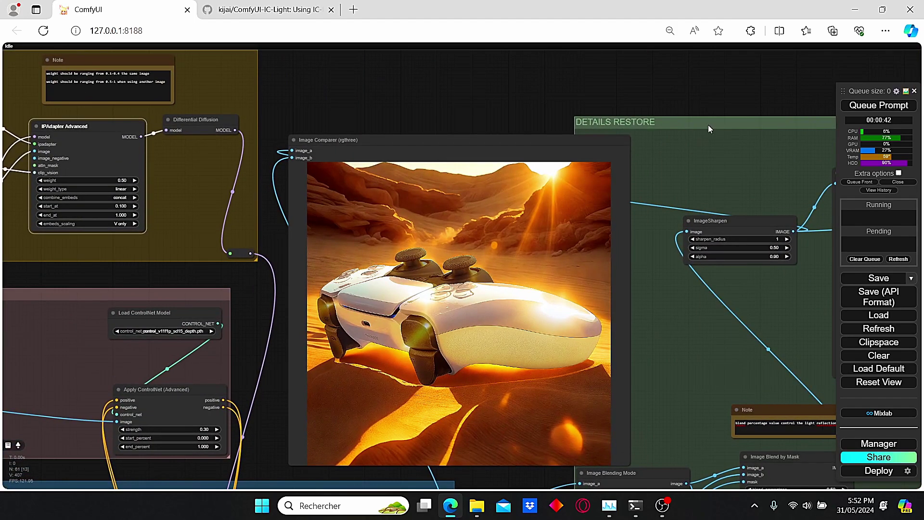
{"action": "scroll", "coordinate": [651, 365], "scroll_direction": "up", "scroll_amount": 2}
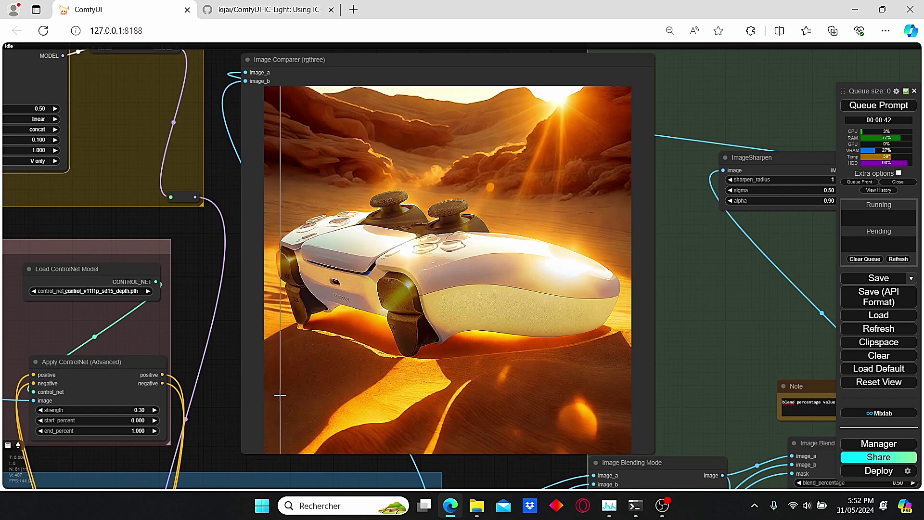
{"action": "scroll", "coordinate": [256, 396], "scroll_direction": "up", "scroll_amount": 2}
{"action": "scroll", "coordinate": [232, 302], "scroll_direction": "up", "scroll_amount": 4}
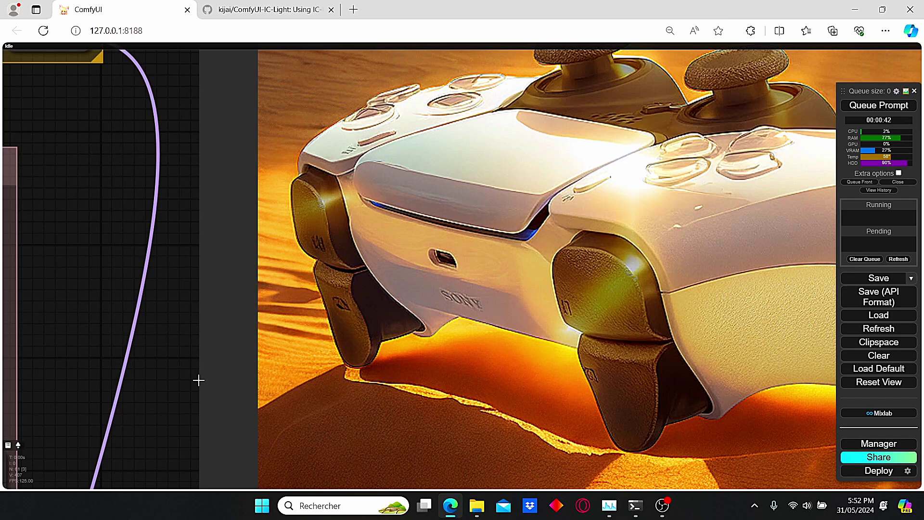
{"action": "scroll", "coordinate": [532, 345], "scroll_direction": "down", "scroll_amount": 5}
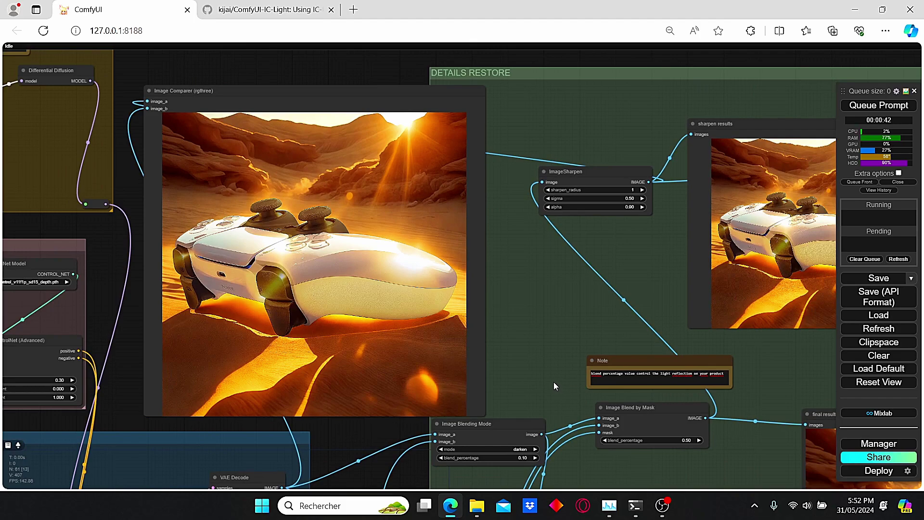
Try an Image Blend by Mask blend_percentage of 0.5 and re-render the controller
{"action": "left_click_drag", "start_coordinate": [549, 372], "coordinate": [539, 330]}
{"action": "scroll", "coordinate": [538, 331], "scroll_direction": "up", "scroll_amount": 1}
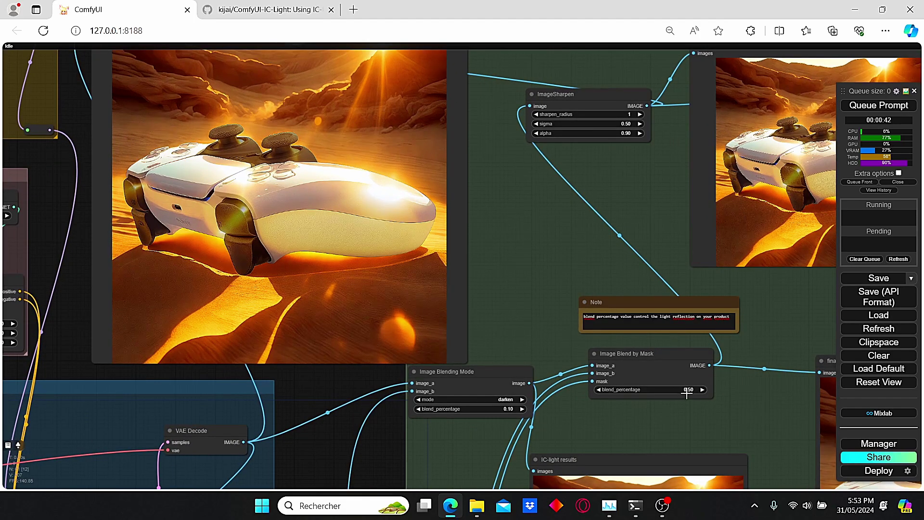
{"action": "scroll", "coordinate": [679, 408], "scroll_direction": "up", "scroll_amount": 4}
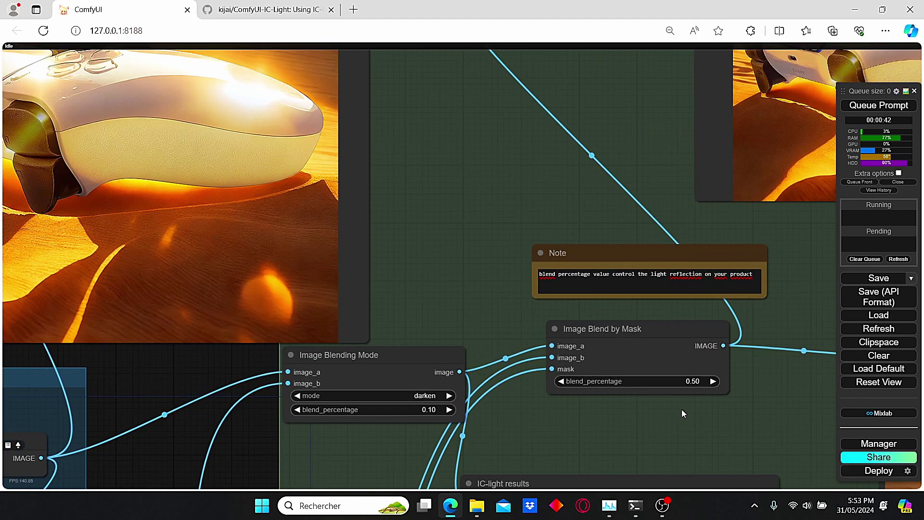
{"action": "scroll", "coordinate": [612, 415], "scroll_direction": "down", "scroll_amount": 3}
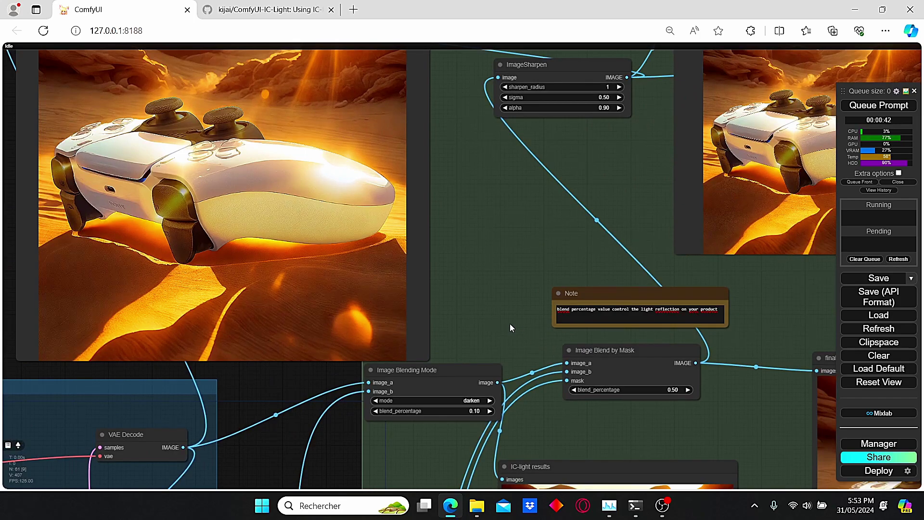
{"action": "left_click", "coordinate": [662, 390]}
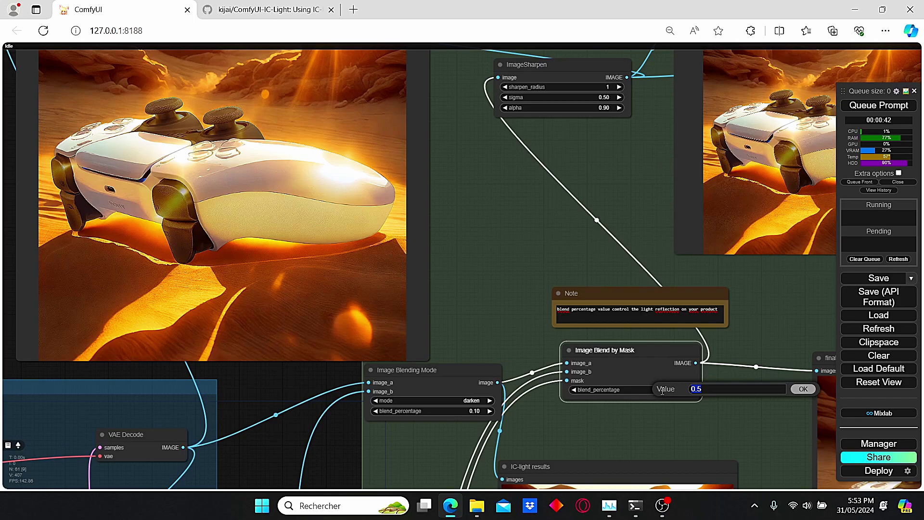
{"action": "type", "text": "0.5"}
{"action": "key", "text": "Return"}
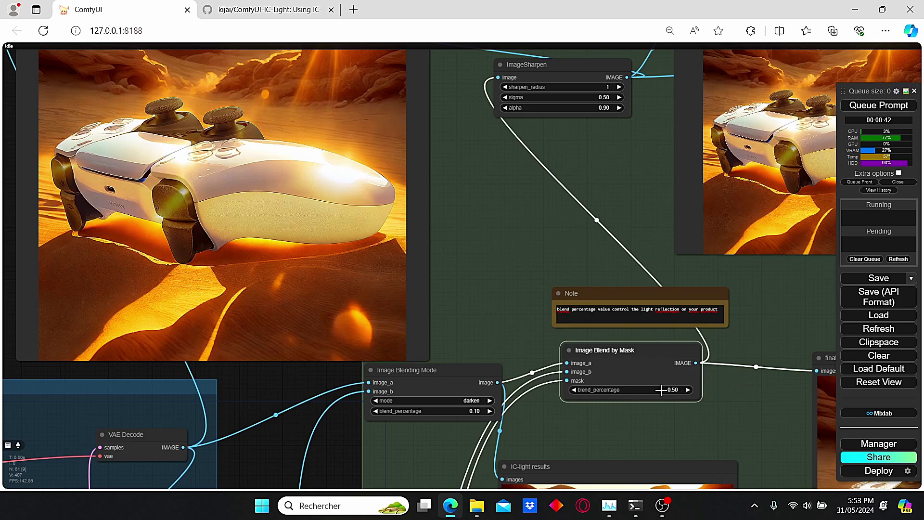
{"action": "left_click", "coordinate": [878, 105]}
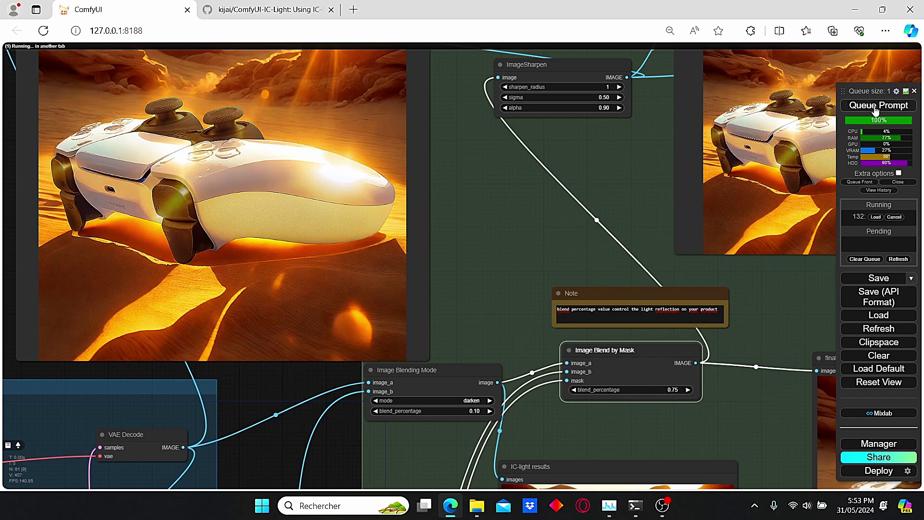
Change blend_percentage to 0.45 and queue a new controller render
{"action": "left_click_drag", "start_coordinate": [472, 201], "coordinate": [500, 245]}
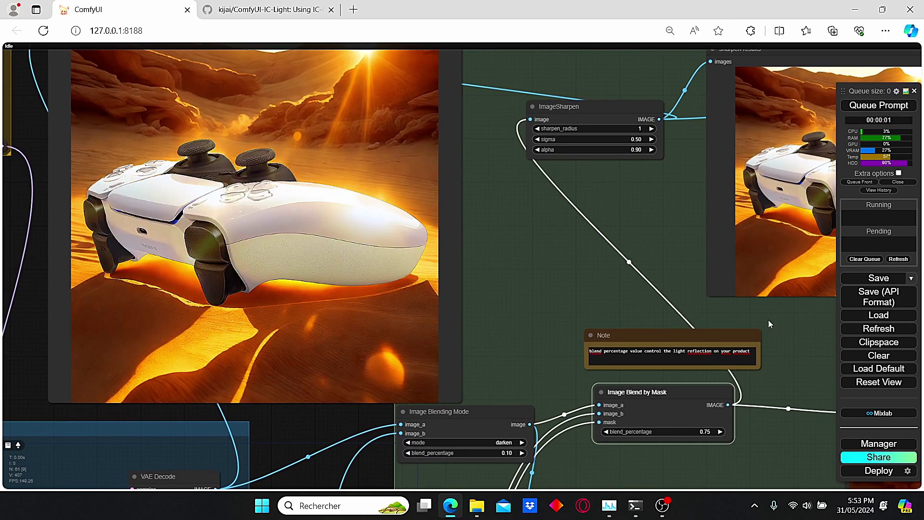
{"action": "left_click", "coordinate": [704, 430]}
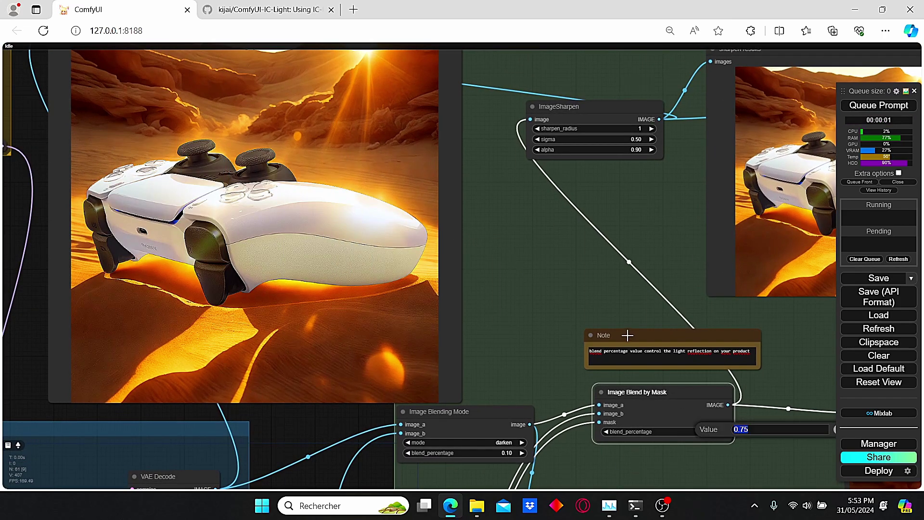
{"action": "type", "text": "0.45"}
{"action": "key", "text": "Return"}
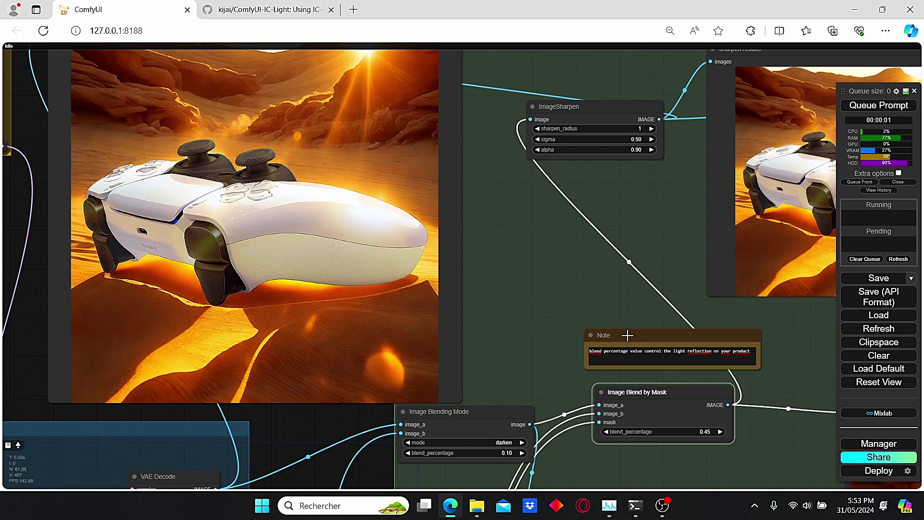
{"action": "key", "text": "ctrl+Return"}
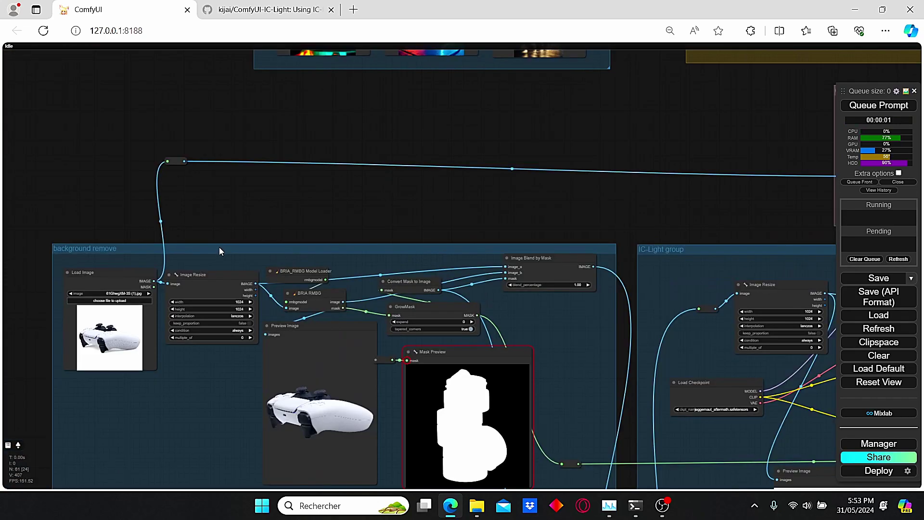
Load the teapot photo 00001 into the Load Image node
{"action": "left_click_drag", "start_coordinate": [218, 247], "coordinate": [382, 215]}
{"action": "scroll", "coordinate": [382, 215], "scroll_direction": "up", "scroll_amount": 4}
{"action": "scroll", "coordinate": [371, 226], "scroll_direction": "up", "scroll_amount": 4}
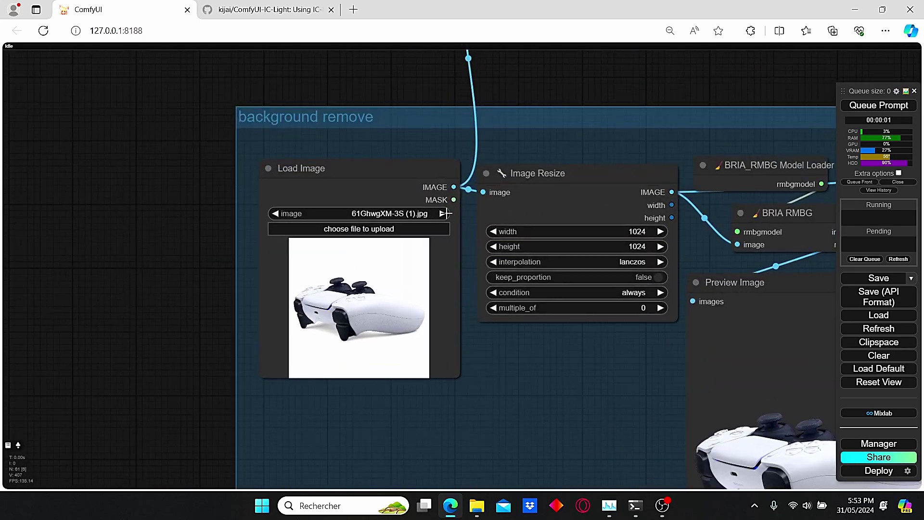
{"action": "left_click", "coordinate": [402, 229]}
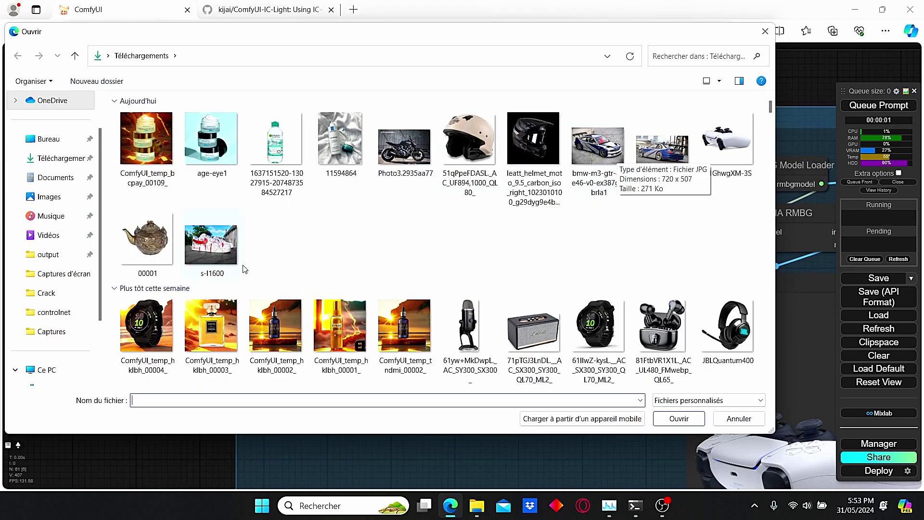
{"action": "double_click", "coordinate": [147, 238]}
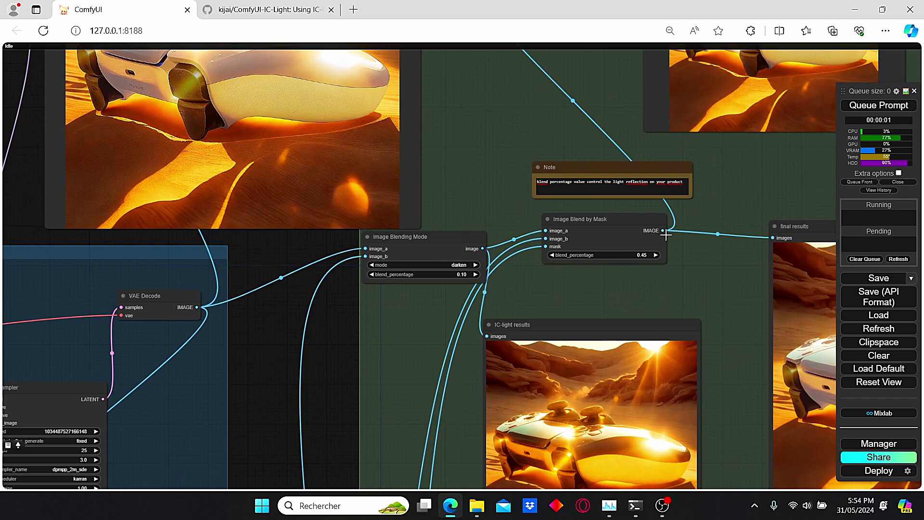
Set the mask blend_percentage to 0.75 and queue the teapot render
{"action": "left_click", "coordinate": [642, 254]}
{"action": "key", "text": "BackSpace"}
{"action": "key", "text": "BackSpace"}
{"action": "type", "text": "75"}
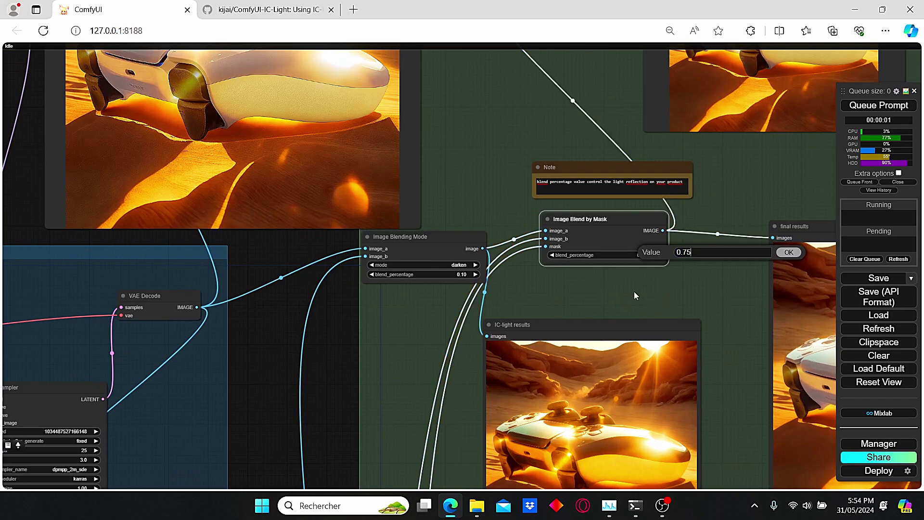
{"action": "key", "text": "Return"}
{"action": "key", "text": "ctrl+Return"}
{"action": "scroll", "coordinate": [510, 323], "scroll_direction": "down", "scroll_amount": 2}
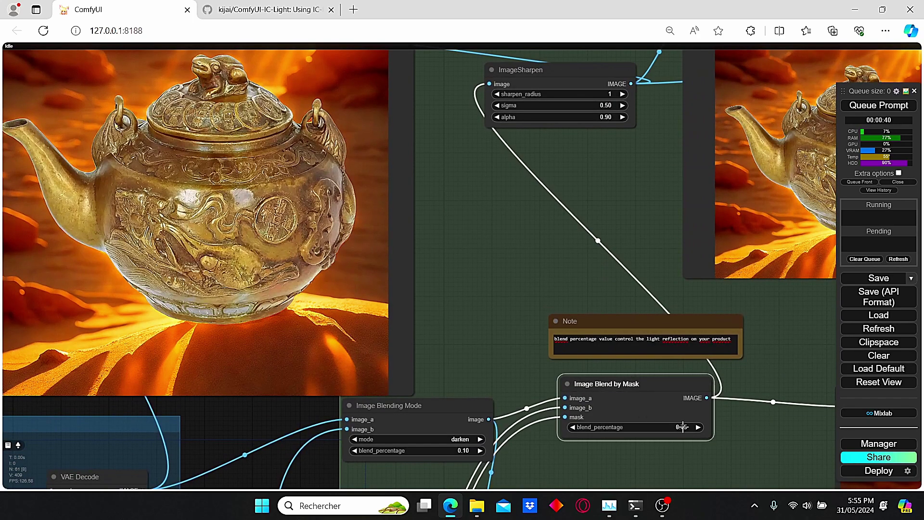
Try blend_percentage 0.45, then settle on 0.25 for brighter teapot reflections
{"action": "left_click", "coordinate": [681, 427]}
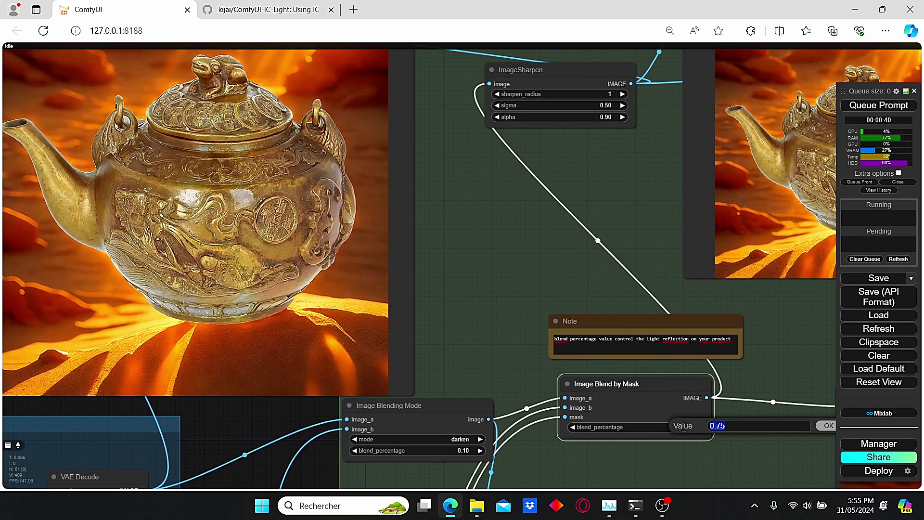
{"action": "type", "text": "0.45"}
{"action": "key", "text": "Return"}
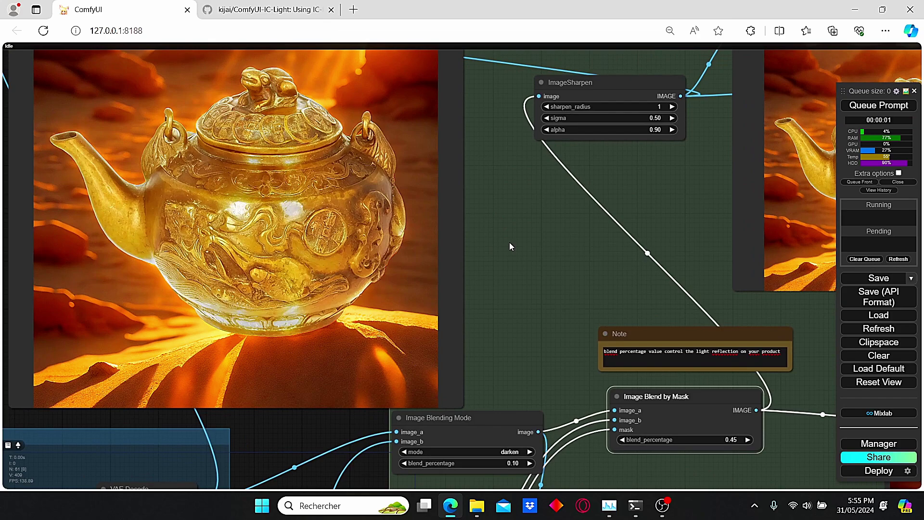
{"action": "left_click_drag", "start_coordinate": [509, 242], "coordinate": [529, 256]}
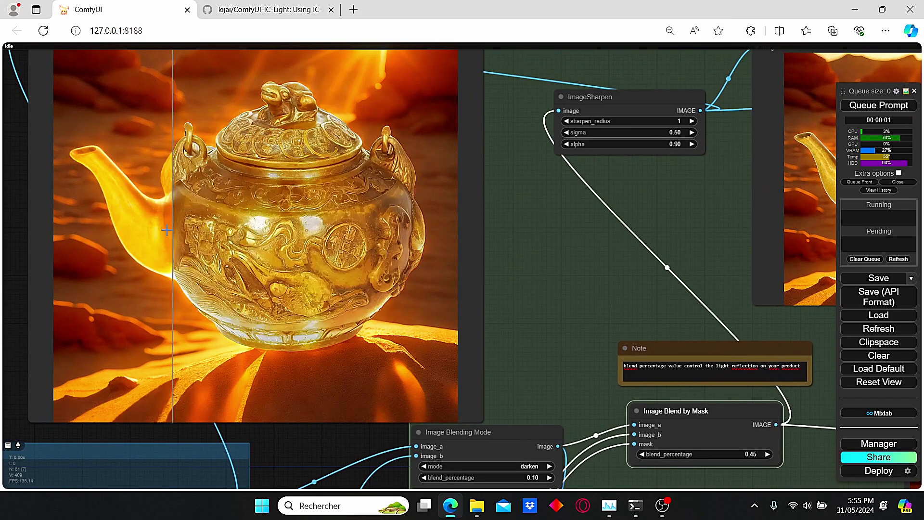
{"action": "left_click", "coordinate": [733, 453]}
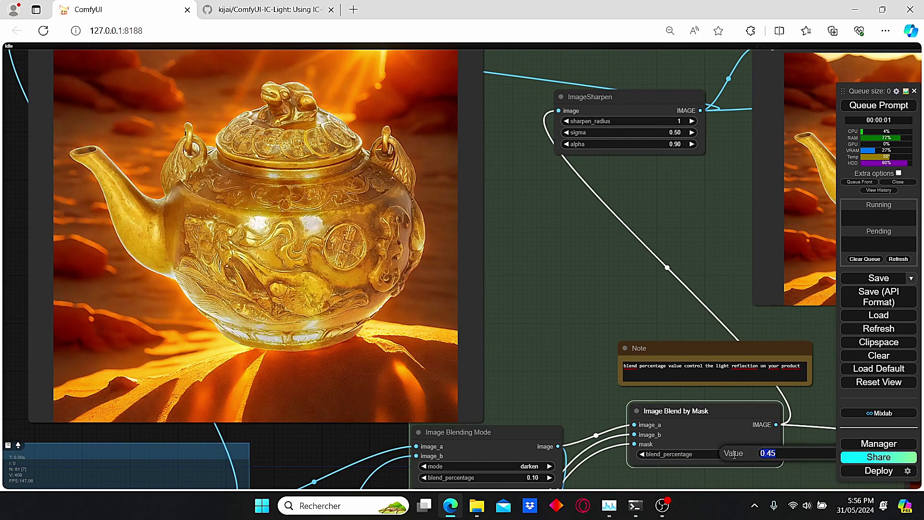
{"action": "type", "text": "0.25"}
{"action": "key", "text": "Return"}
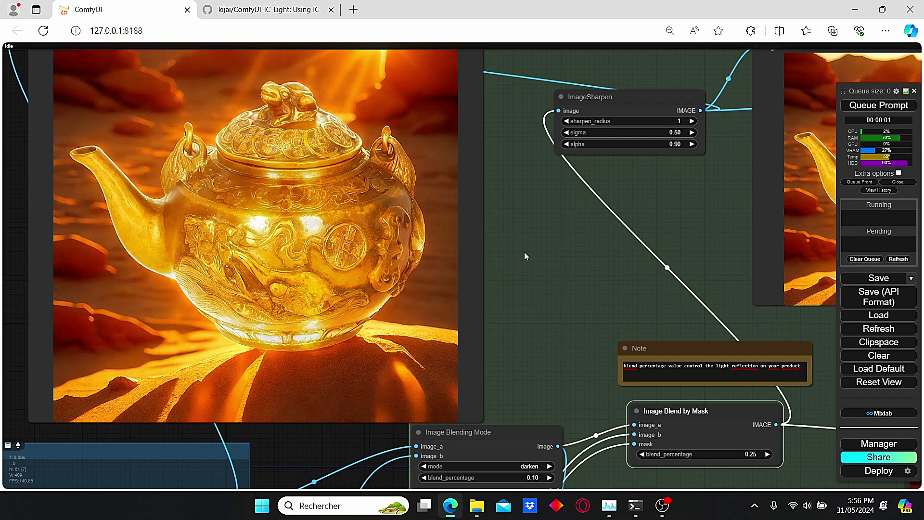
{"action": "left_click_drag", "start_coordinate": [524, 252], "coordinate": [582, 267]}
{"action": "scroll", "coordinate": [560, 265], "scroll_direction": "up", "scroll_amount": 3}
{"action": "scroll", "coordinate": [560, 265], "scroll_direction": "down", "scroll_amount": 3}
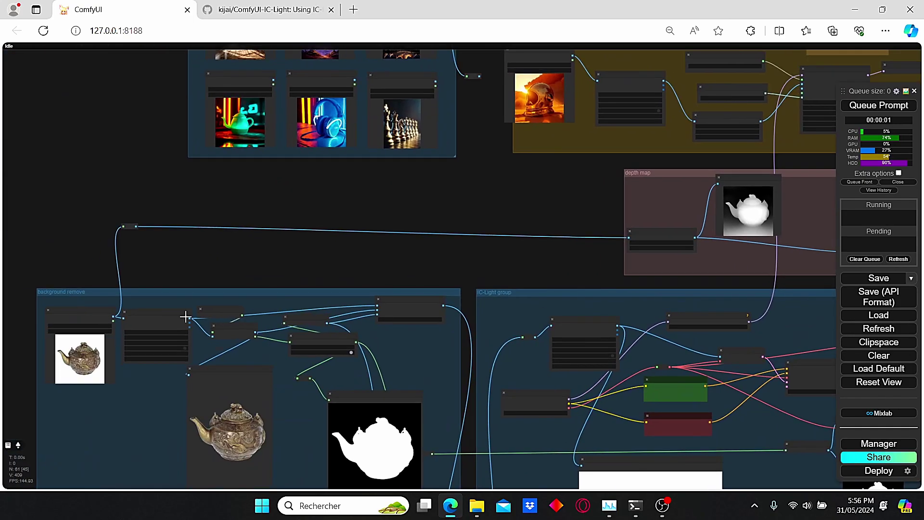
Upload the sneaker photo in Load Image to replace the teapot
{"action": "left_click", "coordinate": [439, 284]}
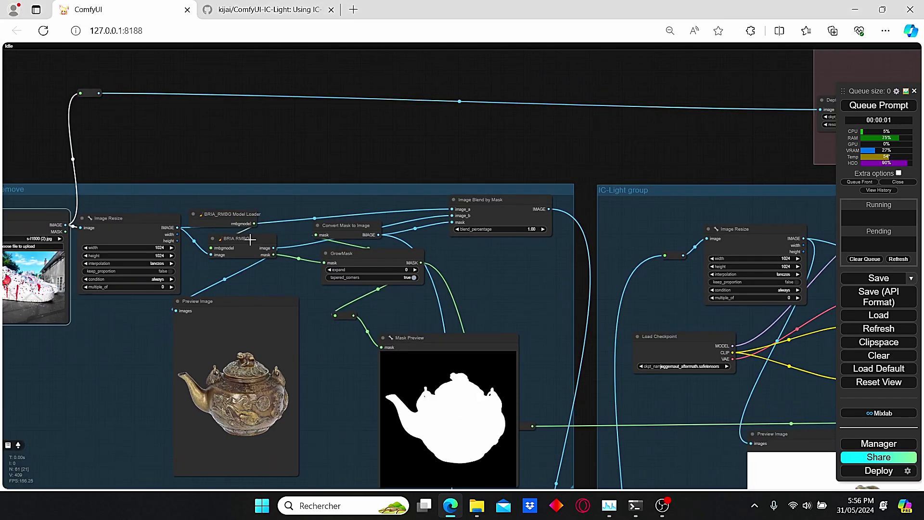
{"action": "scroll", "coordinate": [124, 253], "scroll_direction": "up", "scroll_amount": 6}
{"action": "left_click_drag", "start_coordinate": [202, 163], "coordinate": [592, 250]}
{"action": "scroll", "coordinate": [365, 399], "scroll_direction": "up", "scroll_amount": 5}
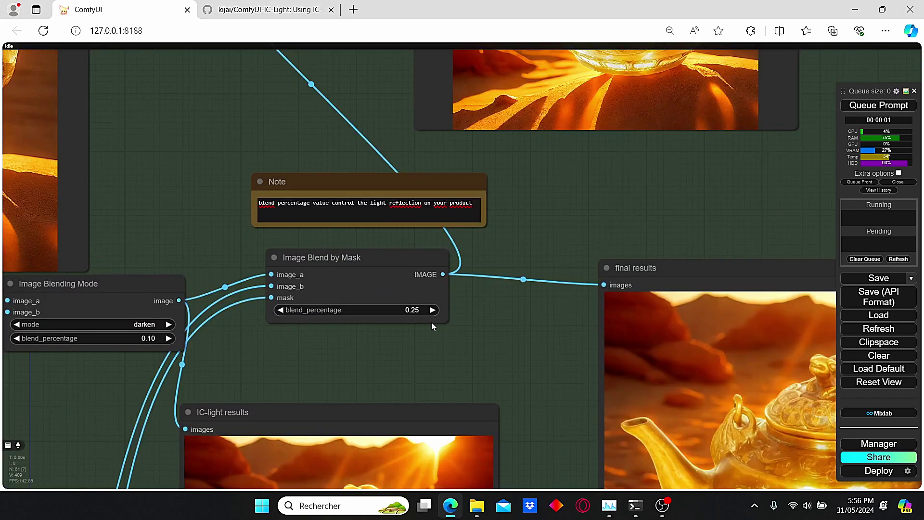
Set the sneaker's mask blend_percentage to 0.75 and check the comparison preview
{"action": "left_click", "coordinate": [415, 313]}
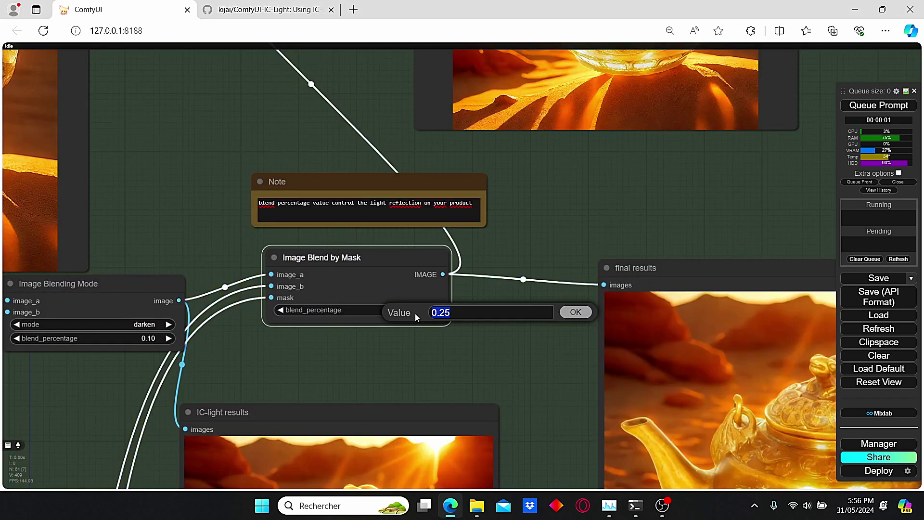
{"action": "type", "text": "0.75"}
{"action": "key", "text": "Return"}
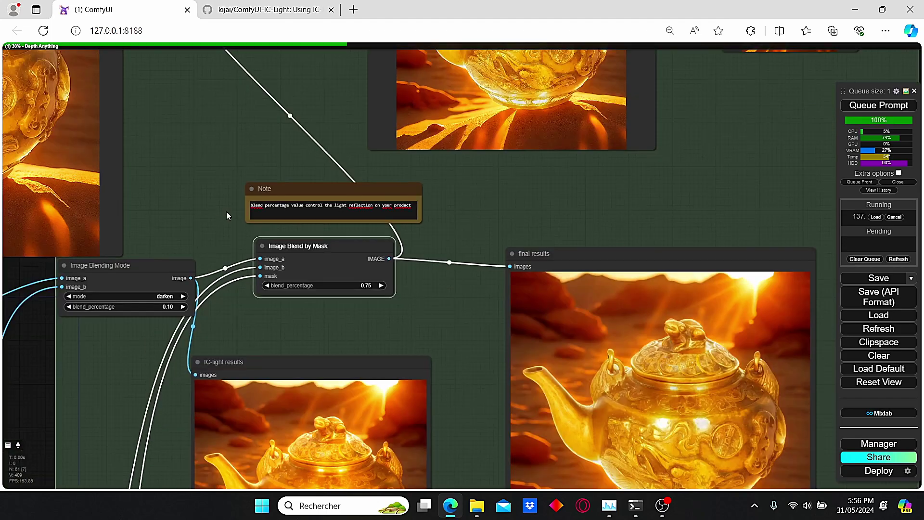
{"action": "left_click_drag", "start_coordinate": [226, 212], "coordinate": [700, 233]}
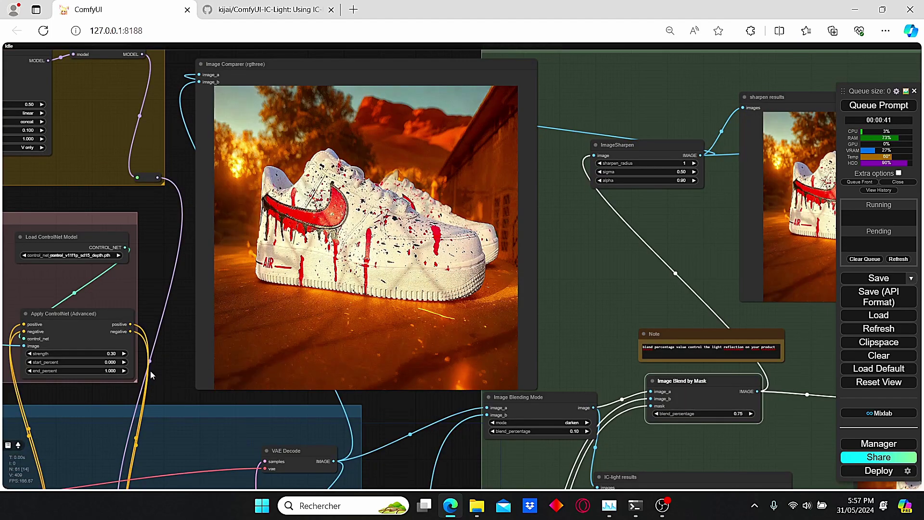
{"action": "scroll", "coordinate": [149, 377], "scroll_direction": "up", "scroll_amount": 2}
{"action": "left_click_drag", "start_coordinate": [160, 368], "coordinate": [148, 425]}
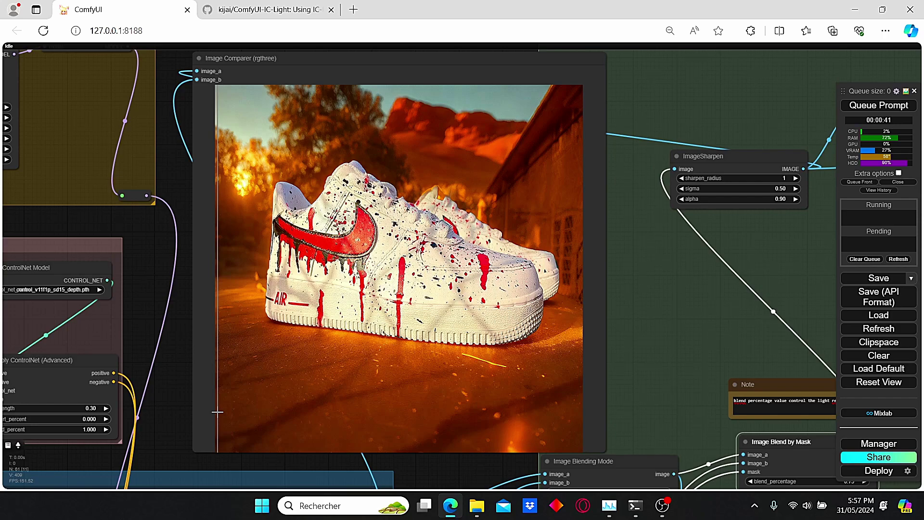
Lower blend_percentage to 0.45 and re-run the sneaker render
{"action": "left_click_drag", "start_coordinate": [641, 421], "coordinate": [426, 318]}
{"action": "left_click", "coordinate": [626, 377]}
{"action": "type", "text": "0.45"}
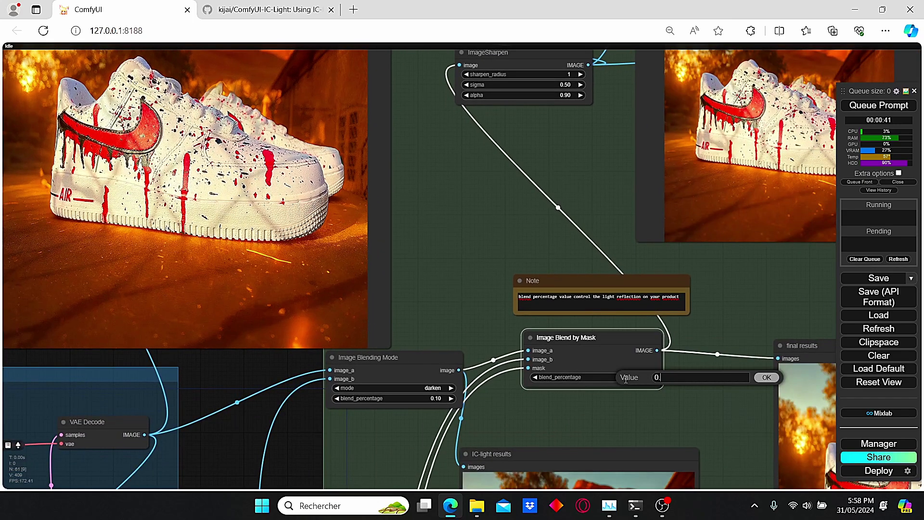
{"action": "key", "text": "Return"}
{"action": "key", "text": "ctrl+Return"}
{"action": "left_click_drag", "start_coordinate": [504, 253], "coordinate": [608, 302]}
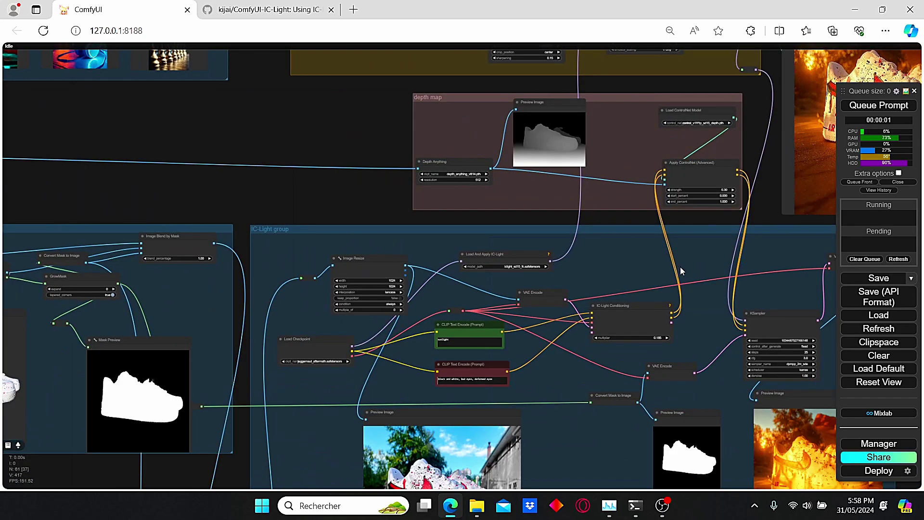
Zoom and pan the canvas to inspect the neon sneaker result, Image Comparer, IPAdapter, depth map and ControlNet nodes
{"action": "scroll", "coordinate": [393, 355], "scroll_direction": "up", "scroll_amount": 5}
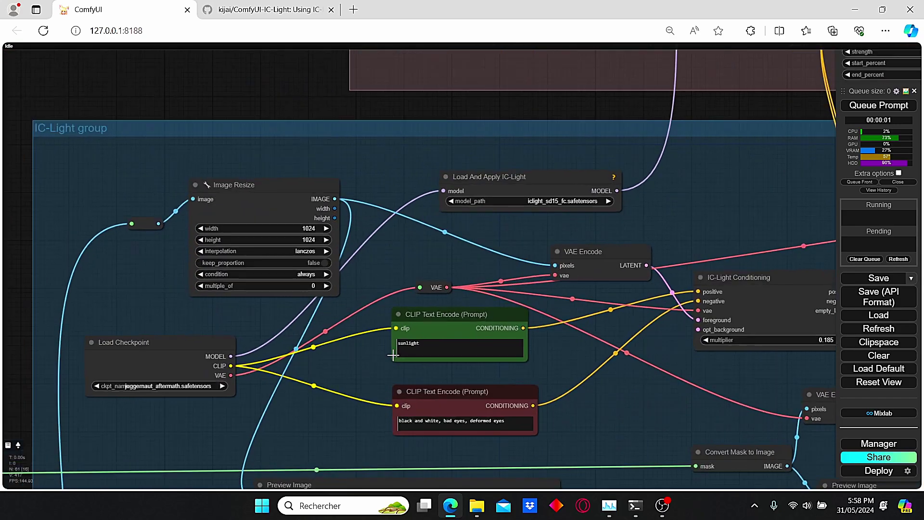
{"action": "scroll", "coordinate": [393, 355], "scroll_direction": "up", "scroll_amount": 3}
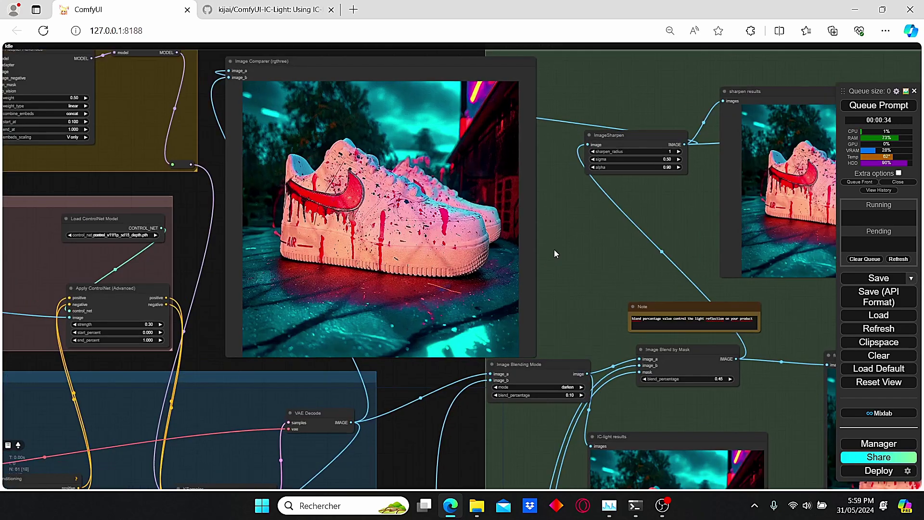
{"action": "scroll", "coordinate": [554, 254], "scroll_direction": "up", "scroll_amount": 1}
{"action": "scroll", "coordinate": [605, 314], "scroll_direction": "down", "scroll_amount": 2}
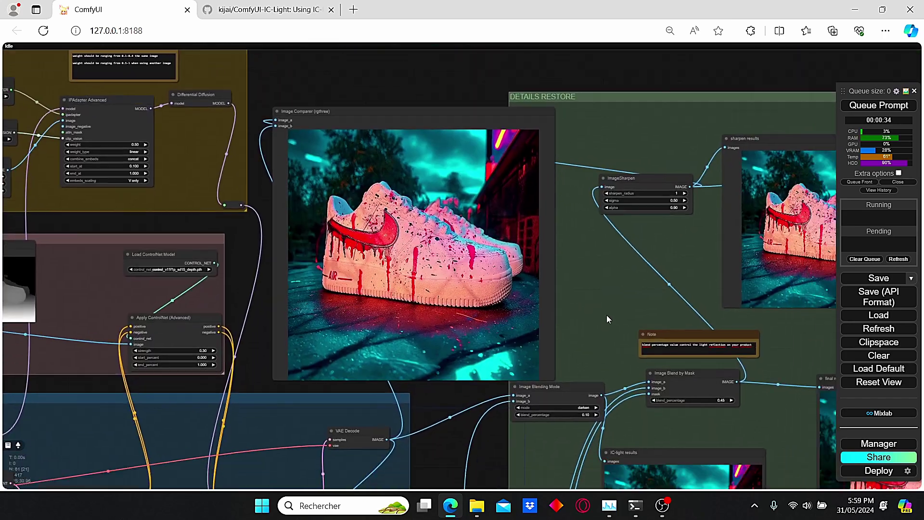
{"action": "scroll", "coordinate": [661, 441], "scroll_direction": "up", "scroll_amount": 3}
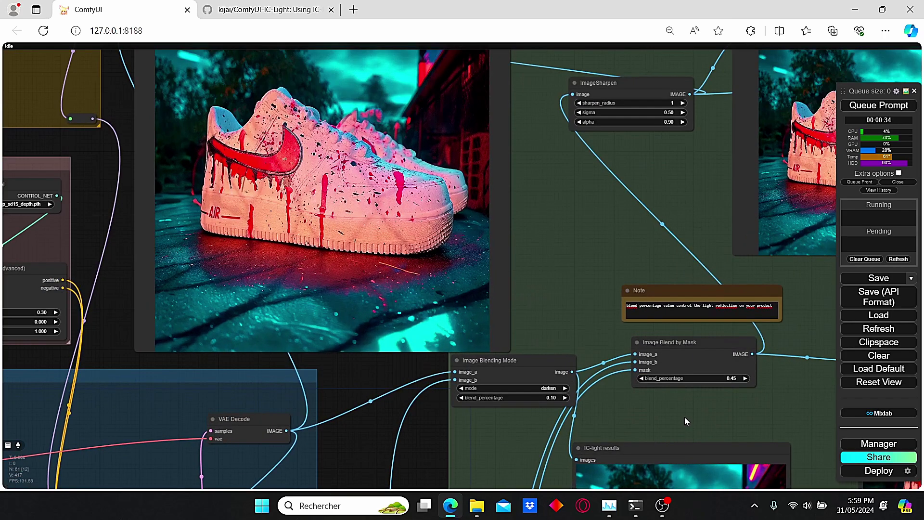
{"action": "left_click_drag", "start_coordinate": [684, 417], "coordinate": [627, 417]}
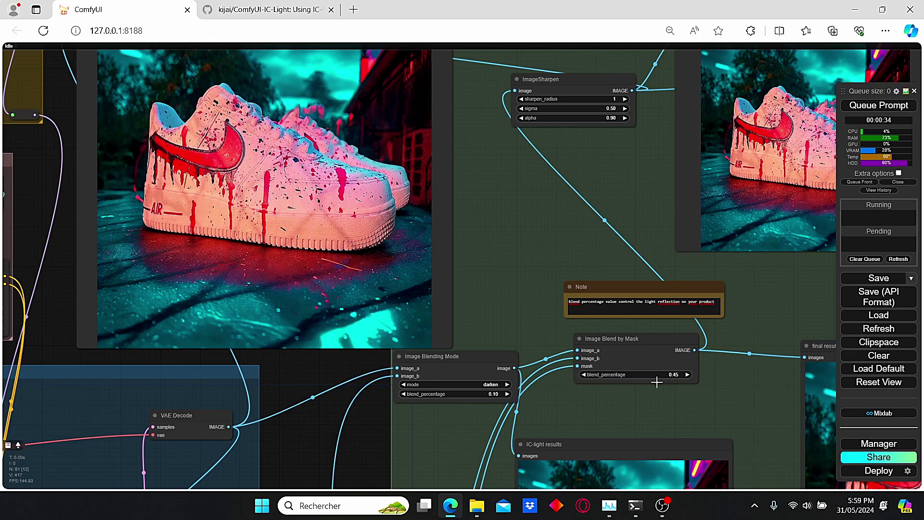
{"action": "scroll", "coordinate": [657, 383], "scroll_direction": "down", "scroll_amount": 3}
{"action": "left_click_drag", "start_coordinate": [120, 408], "coordinate": [221, 460]}
{"action": "scroll", "coordinate": [174, 238], "scroll_direction": "up", "scroll_amount": 1}
{"action": "scroll", "coordinate": [174, 238], "scroll_direction": "up", "scroll_amount": 2}
{"action": "left_click_drag", "start_coordinate": [175, 238], "coordinate": [292, 273]}
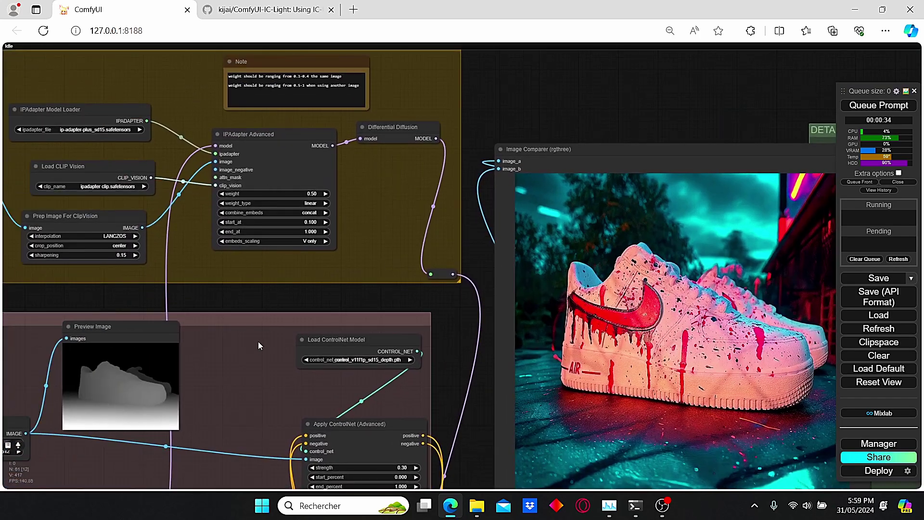
{"action": "scroll", "coordinate": [253, 445], "scroll_direction": "down", "scroll_amount": 2}
{"action": "left_click_drag", "start_coordinate": [254, 445], "coordinate": [285, 222]}
{"action": "scroll", "coordinate": [315, 283], "scroll_direction": "up", "scroll_amount": 1}
{"action": "left_click_drag", "start_coordinate": [315, 284], "coordinate": [340, 273]}
{"action": "left_click_drag", "start_coordinate": [395, 310], "coordinate": [383, 377]}
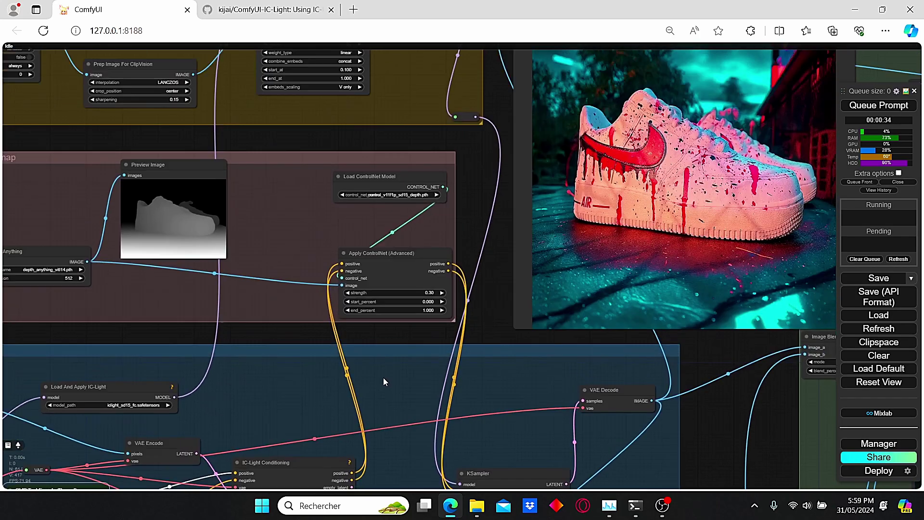
{"action": "scroll", "coordinate": [383, 345], "scroll_direction": "up", "scroll_amount": 4}
{"action": "scroll", "coordinate": [363, 271], "scroll_direction": "down", "scroll_amount": 4}
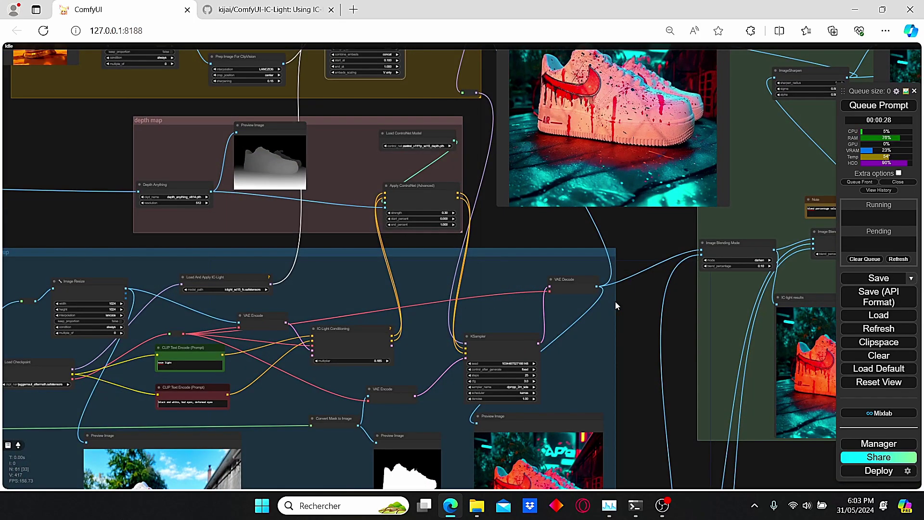
{"action": "scroll", "coordinate": [615, 301], "scroll_direction": "down", "scroll_amount": 3}
{"action": "scroll", "coordinate": [615, 301], "scroll_direction": "up", "scroll_amount": 3}
{"action": "scroll", "coordinate": [472, 288], "scroll_direction": "down", "scroll_amount": 2}
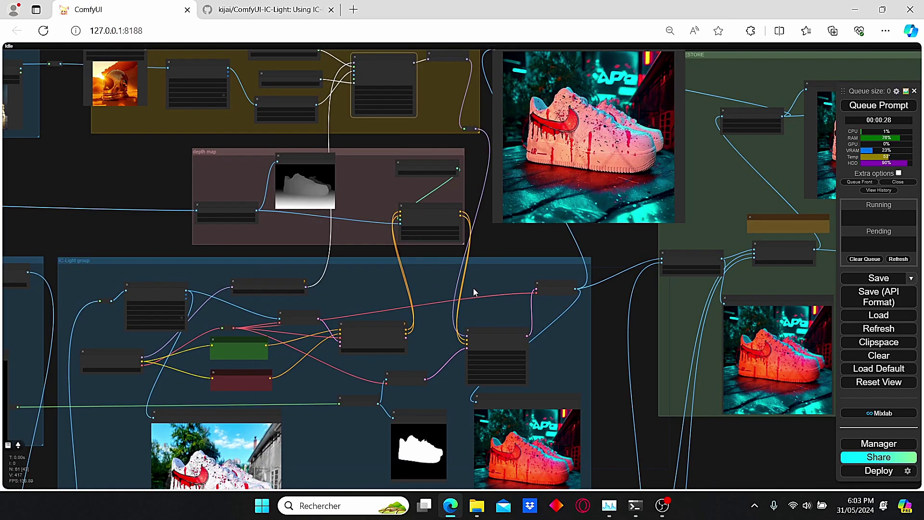
{"action": "scroll", "coordinate": [478, 281], "scroll_direction": "up", "scroll_amount": 2}
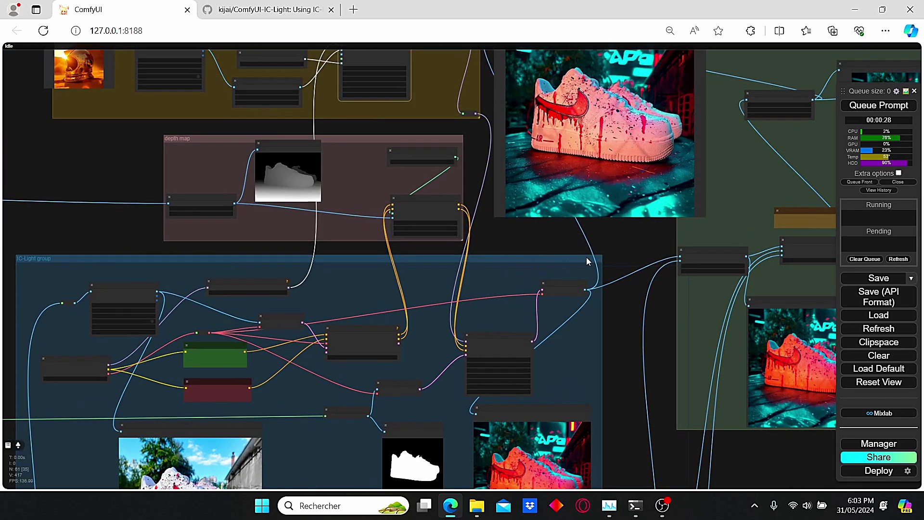
{"action": "scroll", "coordinate": [568, 256], "scroll_direction": "down", "scroll_amount": 1}
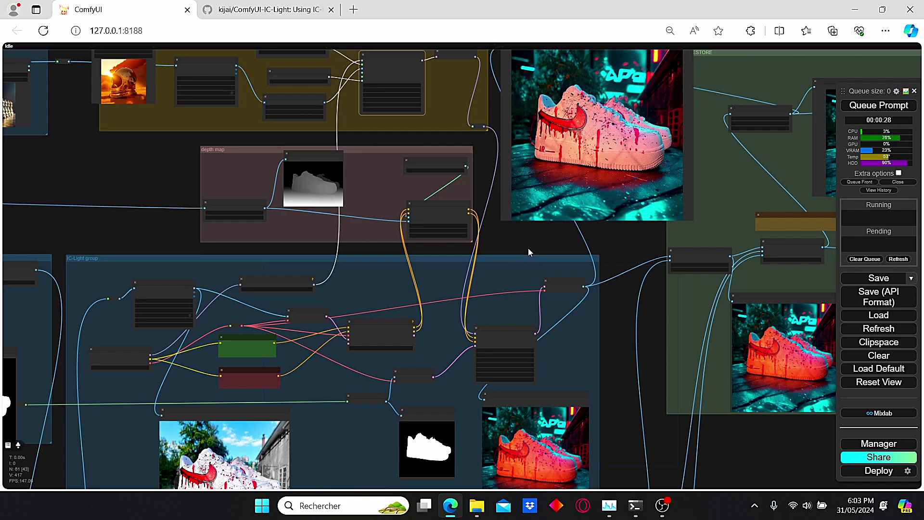
{"action": "left_click_drag", "start_coordinate": [528, 247], "coordinate": [465, 262]}
{"action": "scroll", "coordinate": [465, 262], "scroll_direction": "up", "scroll_amount": 2}
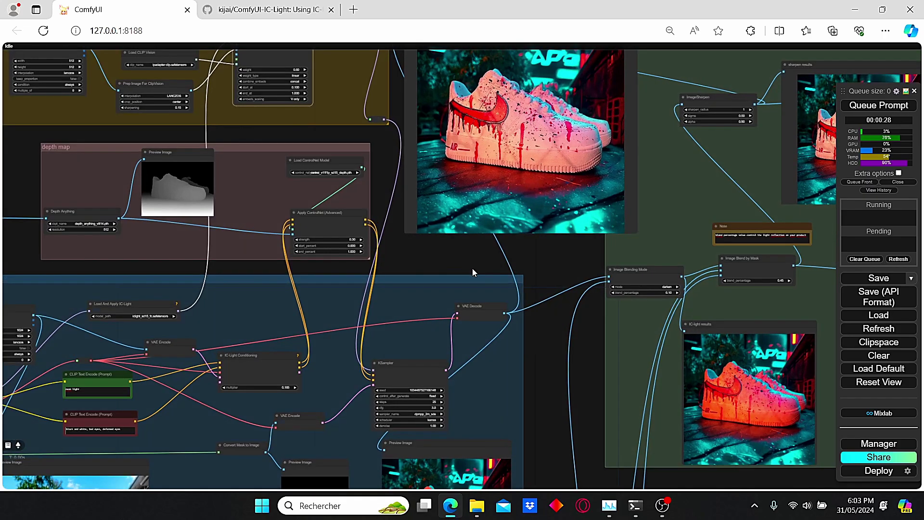